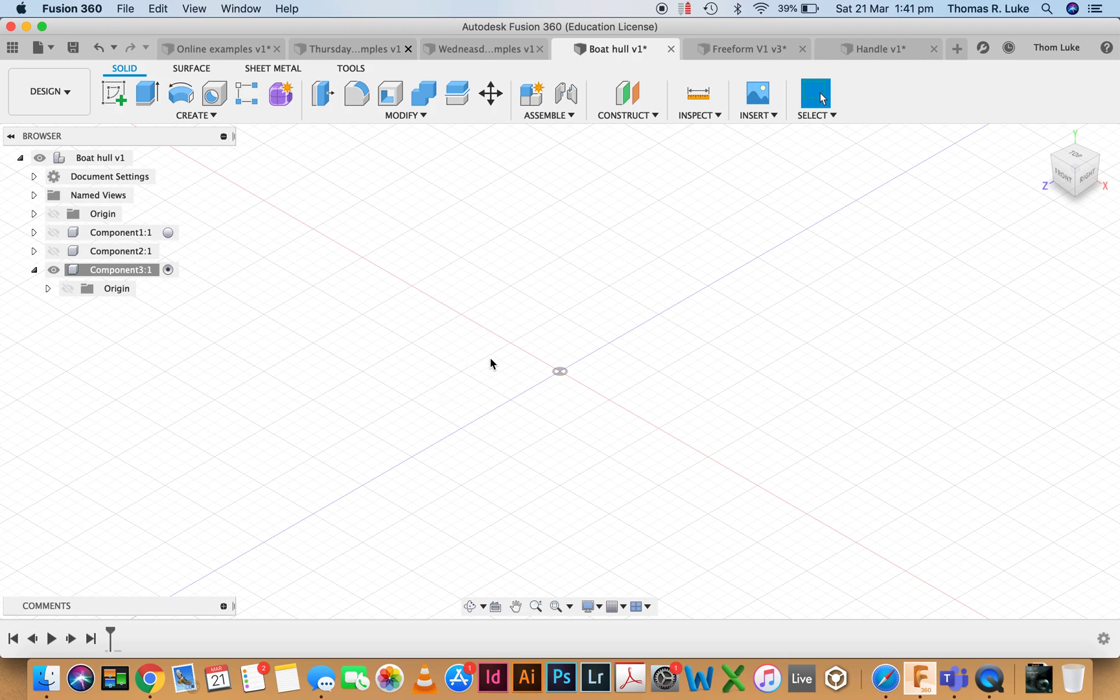
Switch to the Freeform V1 v3 design, show its saw canvas, and orbit around the handle
{"action": "left_click", "coordinate": [734, 50]}
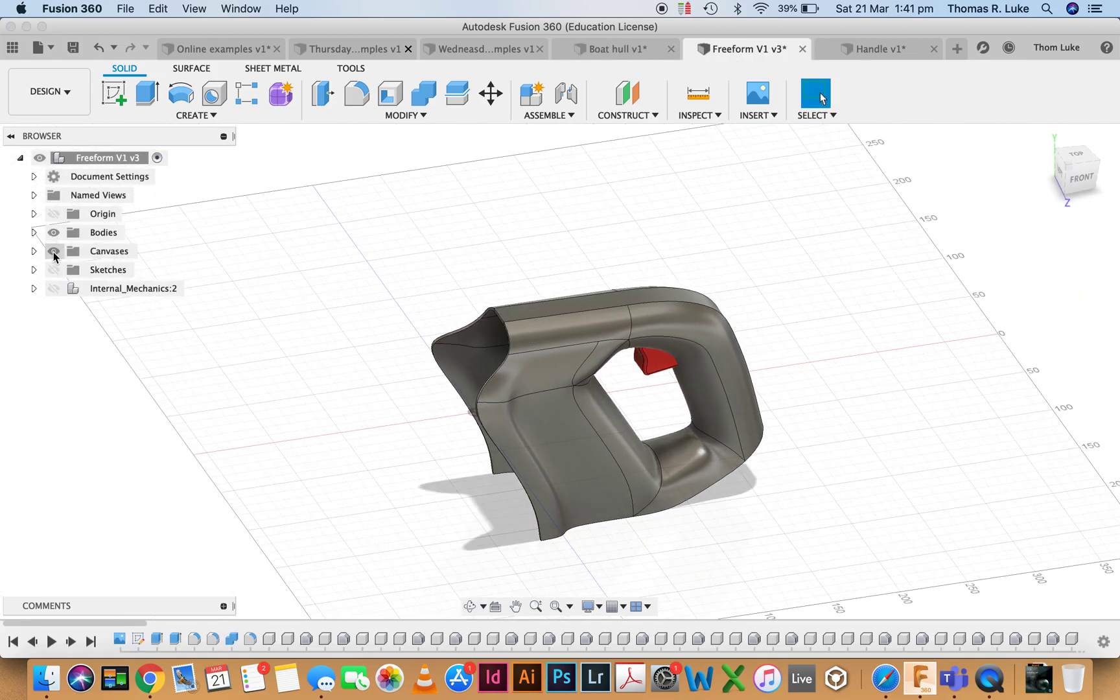
{"action": "left_click", "coordinate": [53, 251]}
{"action": "middle_click_drag", "start_coordinate": [666, 344], "coordinate": [548, 310], "text": "shift"}
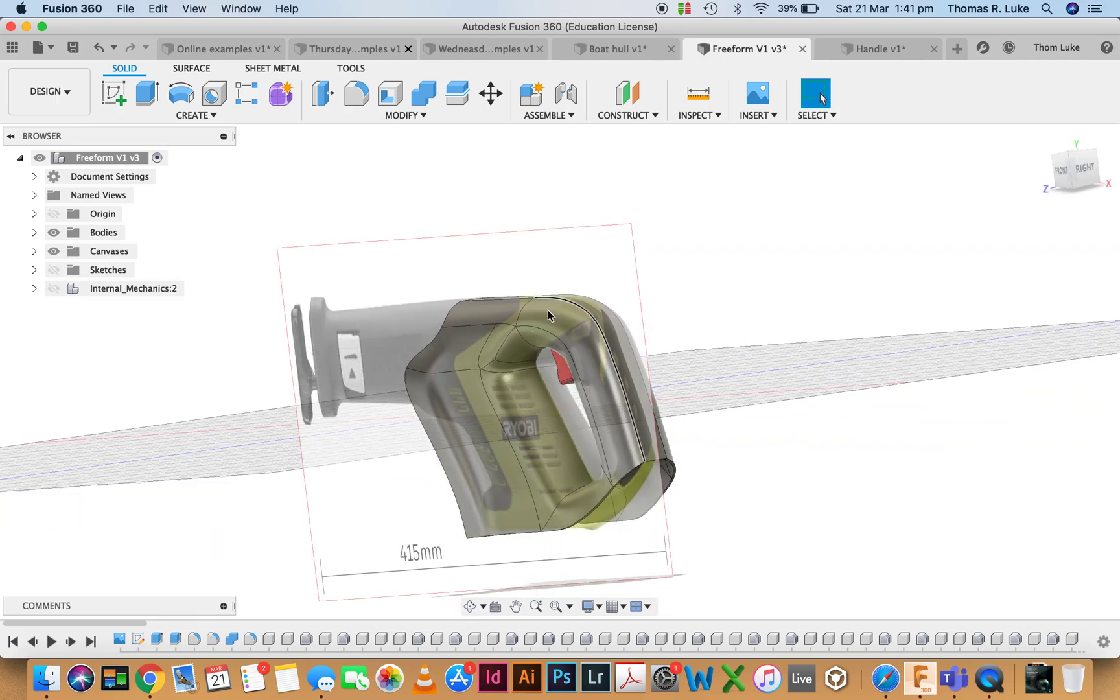
{"action": "middle_click_drag", "start_coordinate": [610, 350], "coordinate": [550, 366], "text": "shift"}
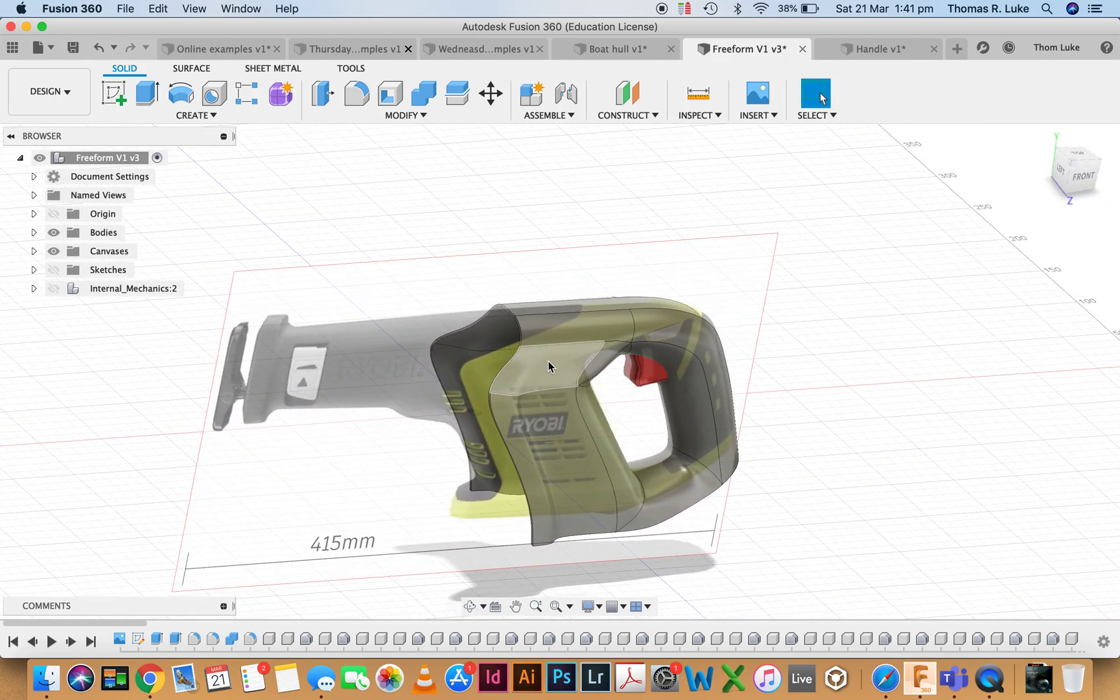
{"action": "middle_click_drag", "start_coordinate": [607, 396], "coordinate": [447, 373], "text": "shift"}
{"action": "scroll", "coordinate": [569, 385], "scroll_direction": "up", "scroll_amount": 3}
{"action": "scroll", "coordinate": [447, 372], "scroll_direction": "down", "scroll_amount": 3}
{"action": "key", "text": "Escape"}
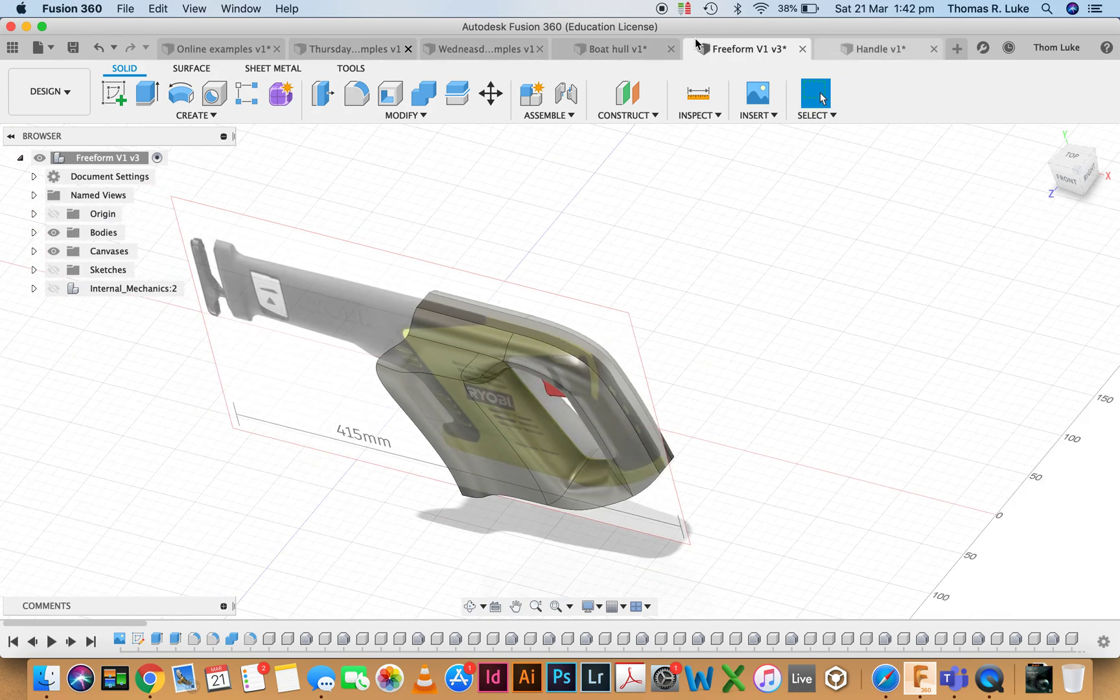
In Boat hull v1, insert spec-side-console.jpg from the computer as a canvas on the XY plane
{"action": "left_click", "coordinate": [616, 50]}
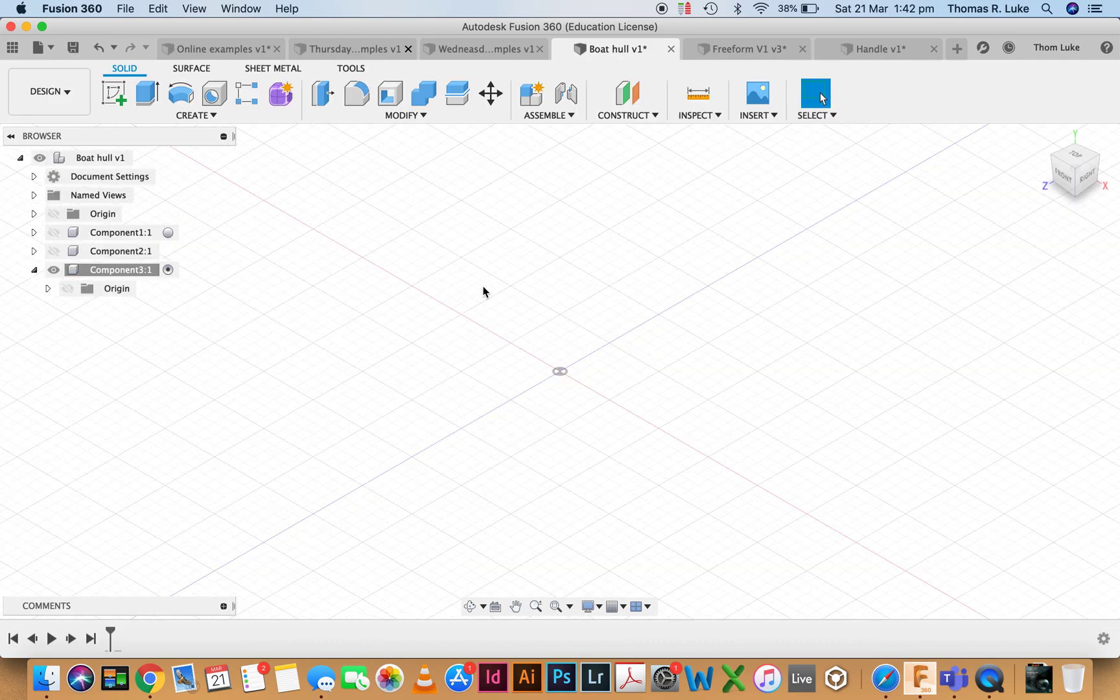
{"action": "left_click", "coordinate": [772, 115]}
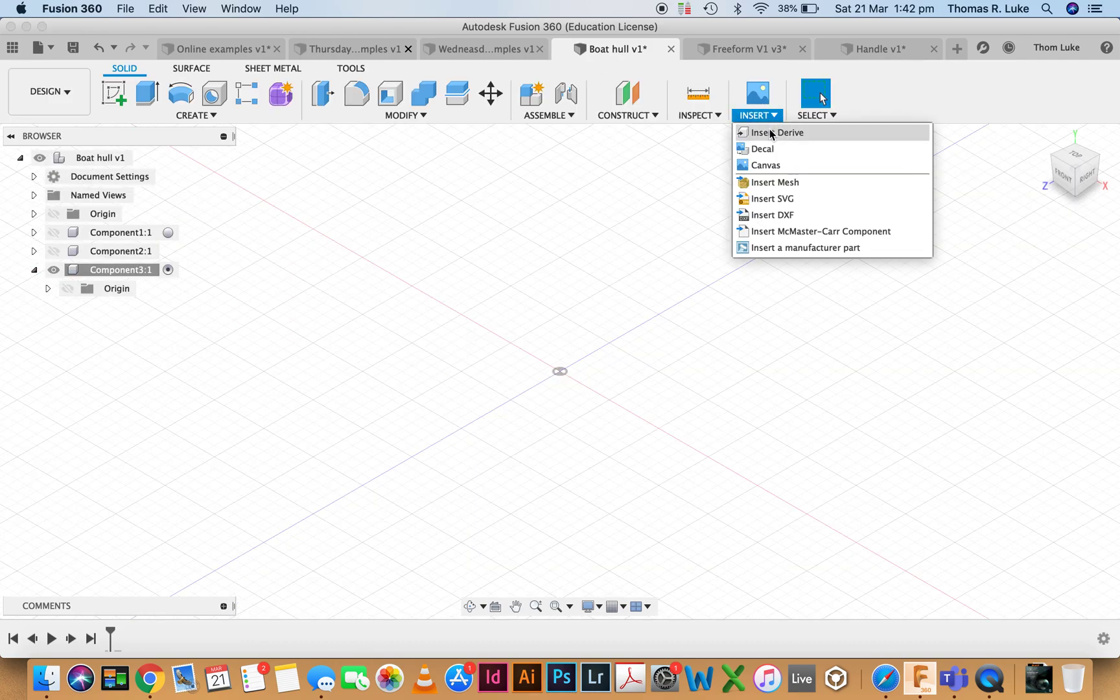
{"action": "left_click", "coordinate": [771, 166]}
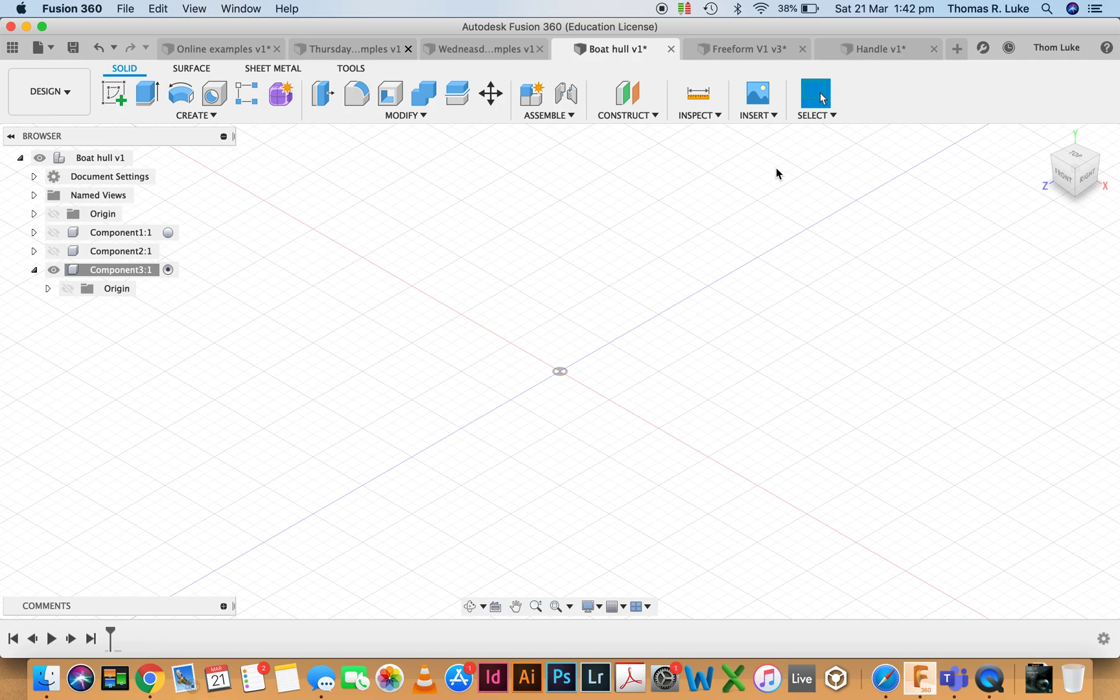
{"action": "left_click", "coordinate": [393, 491]}
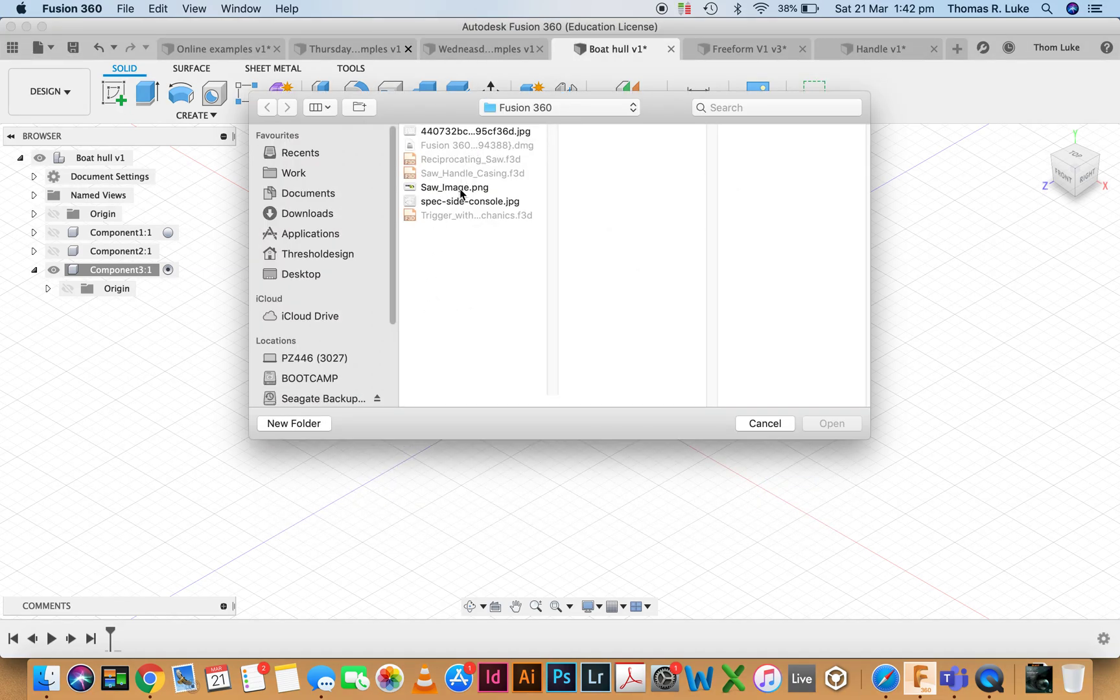
{"action": "left_click", "coordinate": [461, 202]}
{"action": "left_click", "coordinate": [829, 423]}
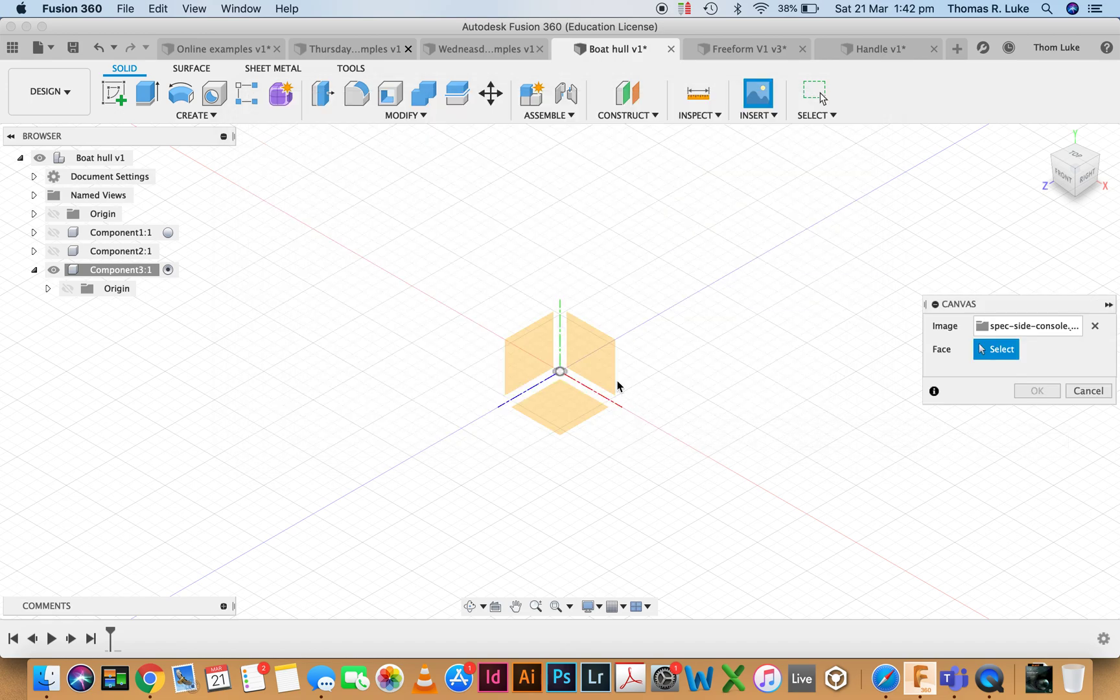
{"action": "left_click", "coordinate": [593, 360]}
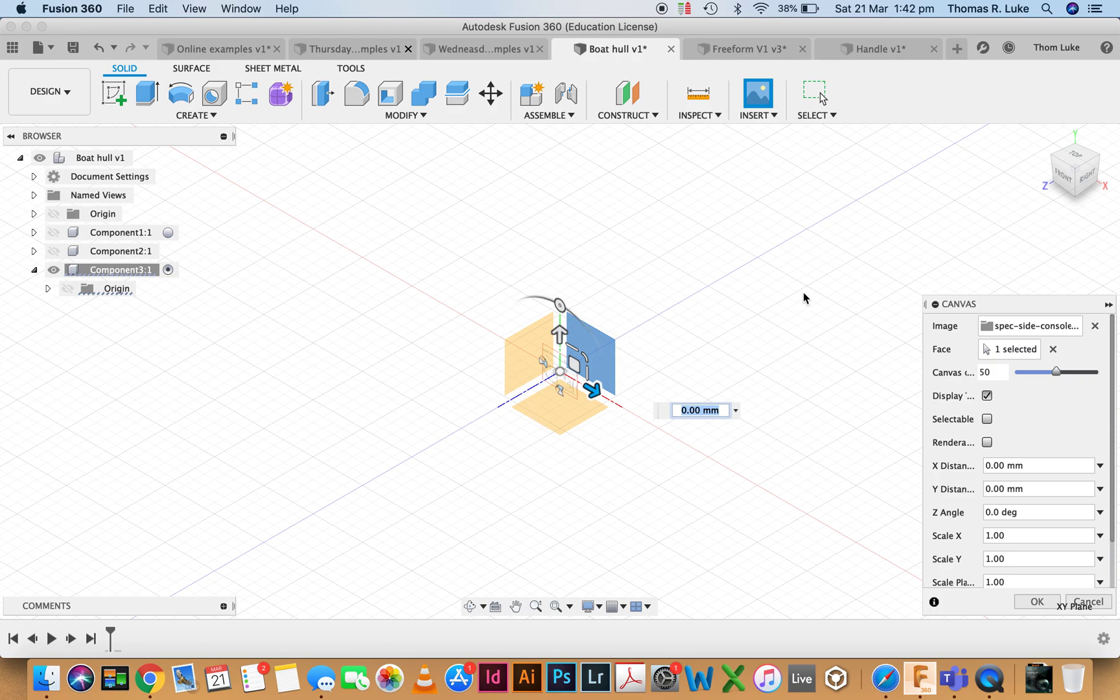
{"action": "left_click", "coordinate": [1033, 602]}
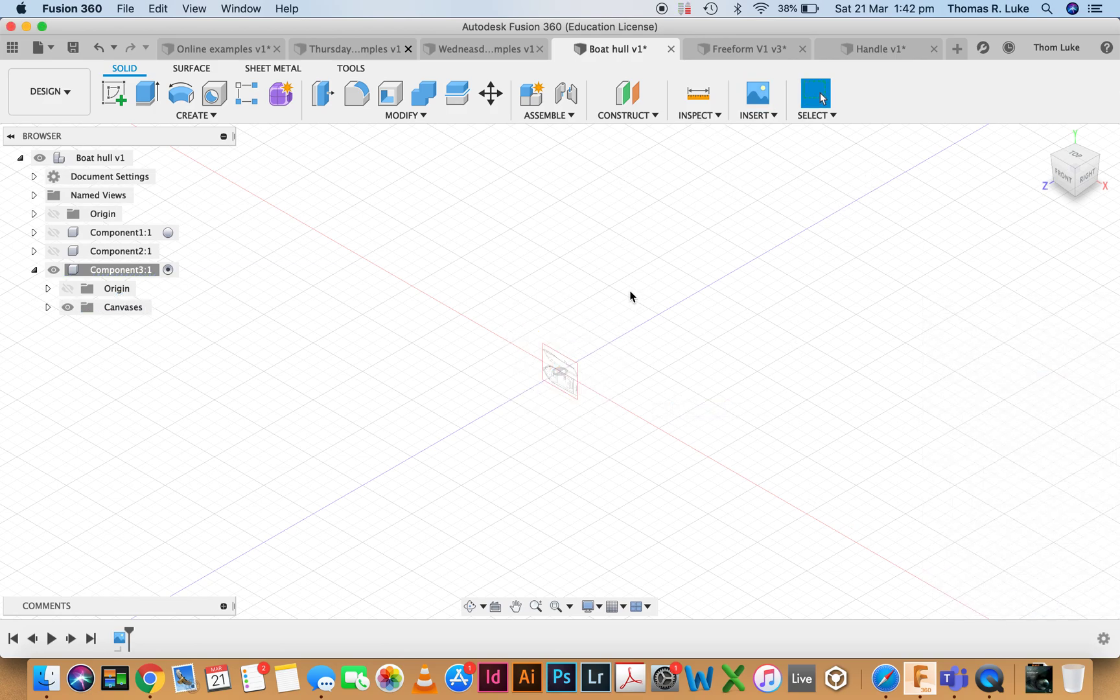
Fit the drawing to the screen in the FRONT view, cancelling an accidental Move command
{"action": "left_click", "coordinate": [555, 605]}
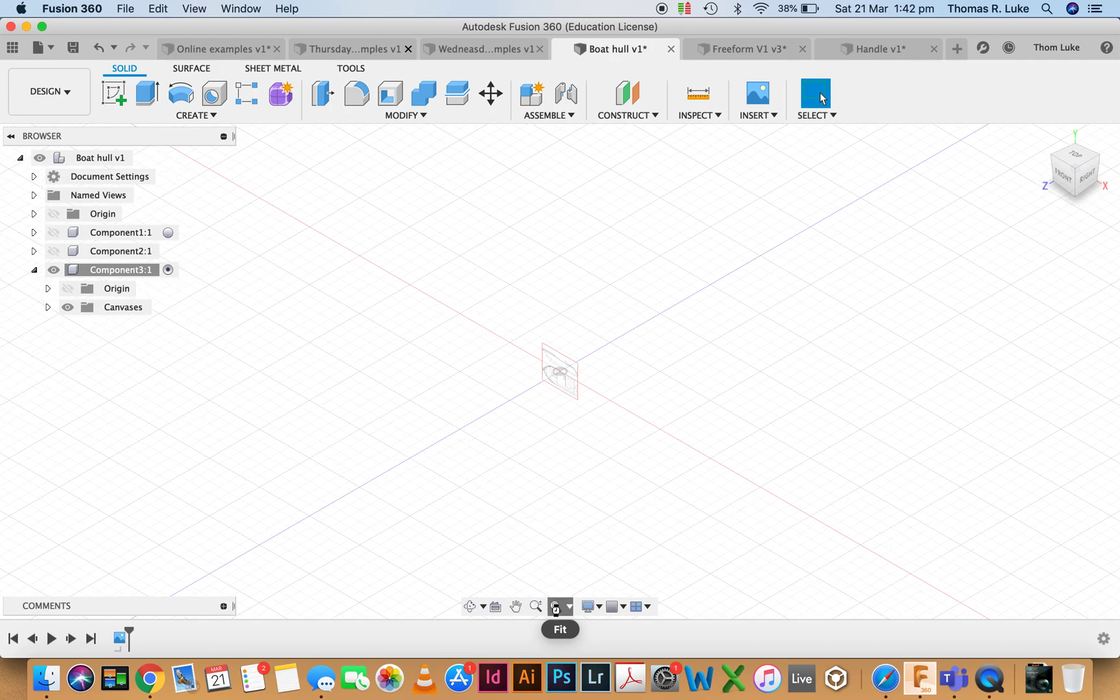
{"action": "left_click", "coordinate": [1065, 176]}
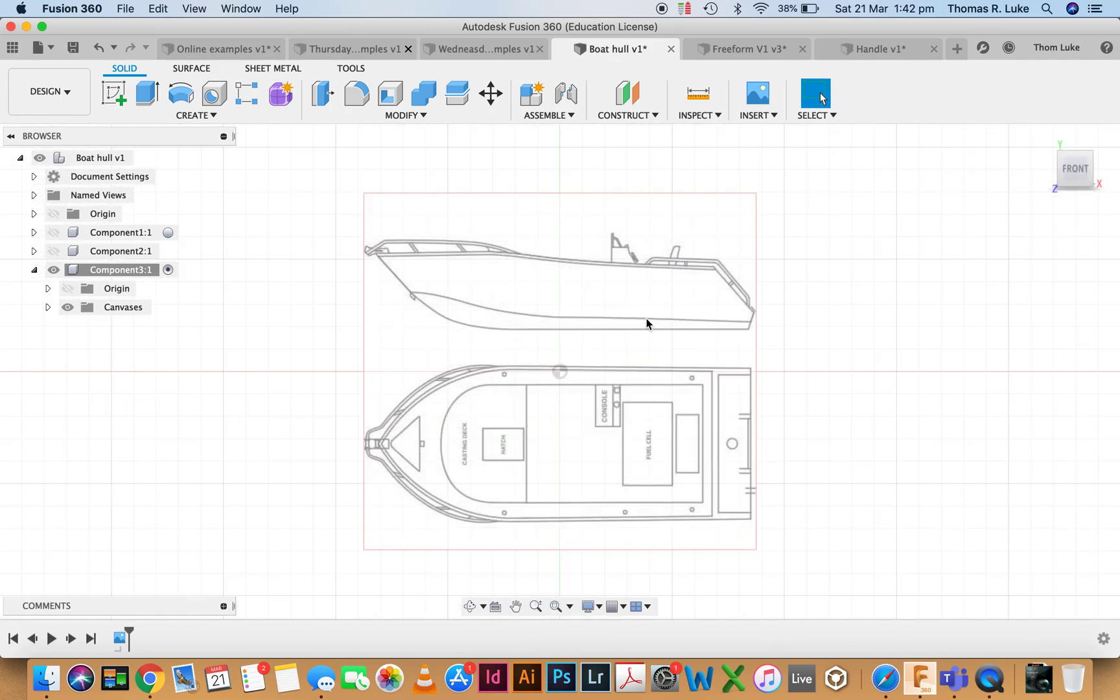
{"action": "right_click", "coordinate": [646, 323]}
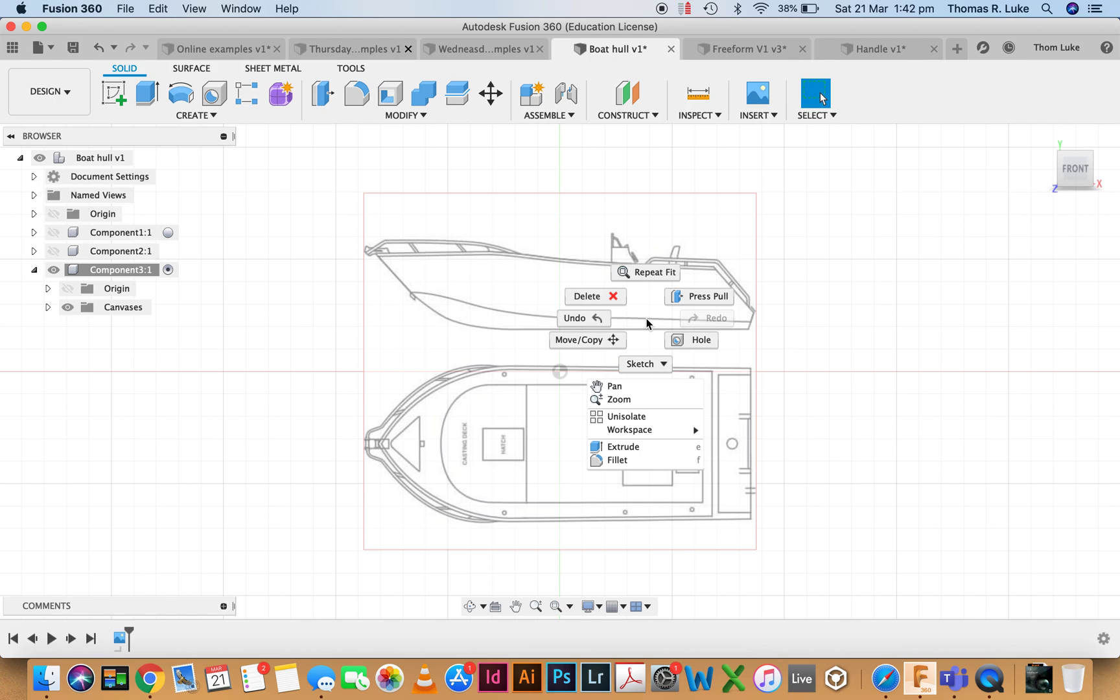
{"action": "left_click", "coordinate": [616, 342]}
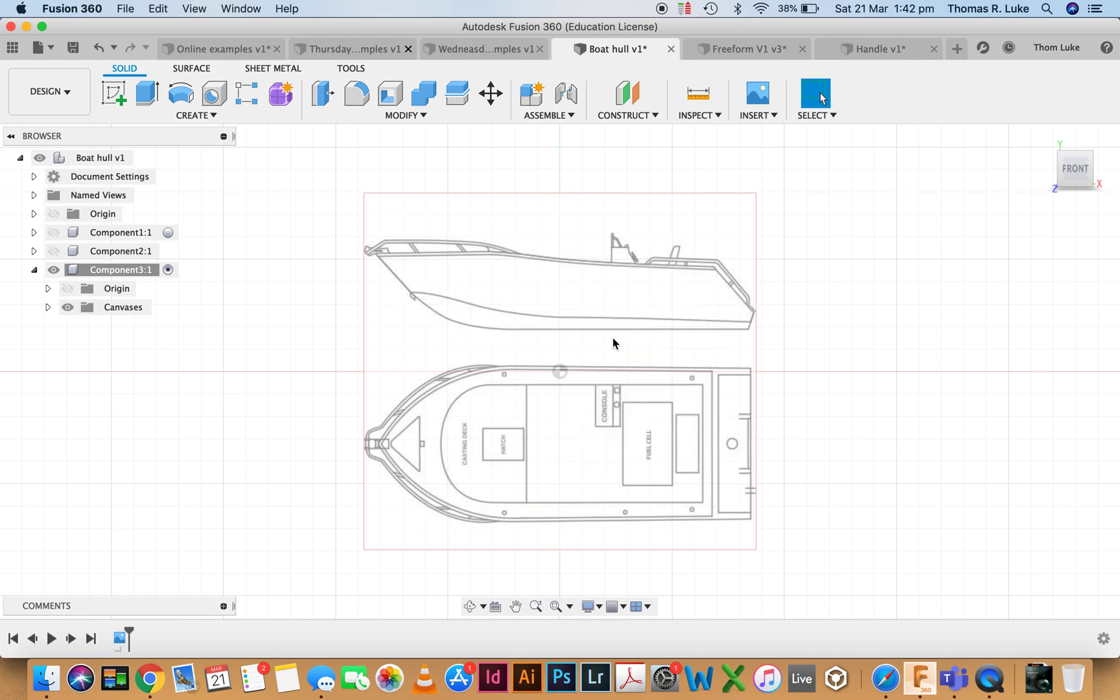
{"action": "key", "text": "Escape"}
Edit the spec-side-console canvas, moving it to X −8.391 mm, Y −1.907 mm with the stern at the origin
{"action": "left_click", "coordinate": [47, 309]}
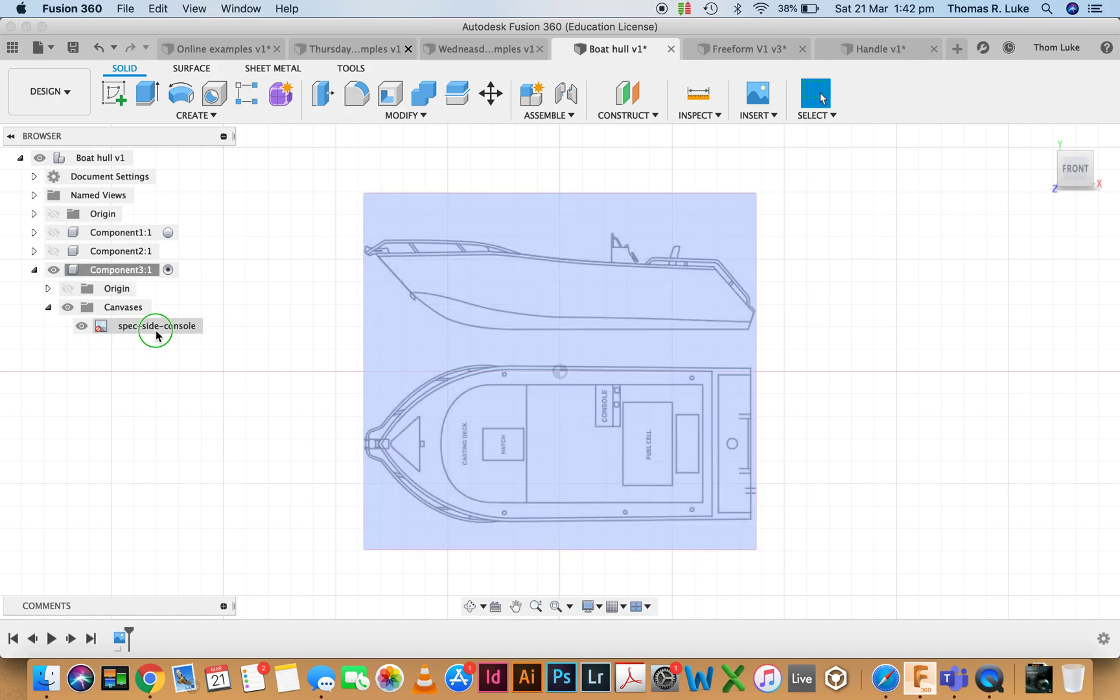
{"action": "right_click", "coordinate": [155, 331]}
{"action": "left_click", "coordinate": [216, 364]}
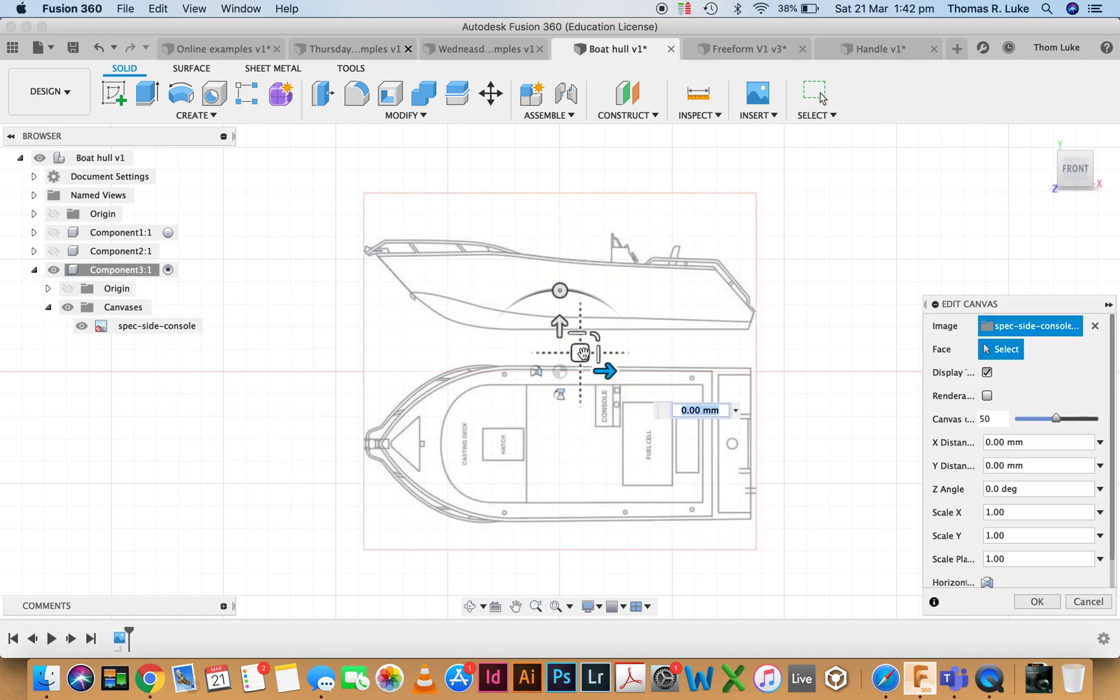
{"action": "left_click_drag", "start_coordinate": [561, 372], "coordinate": [396, 400]}
{"action": "scroll", "coordinate": [639, 387], "scroll_direction": "down", "scroll_amount": 5}
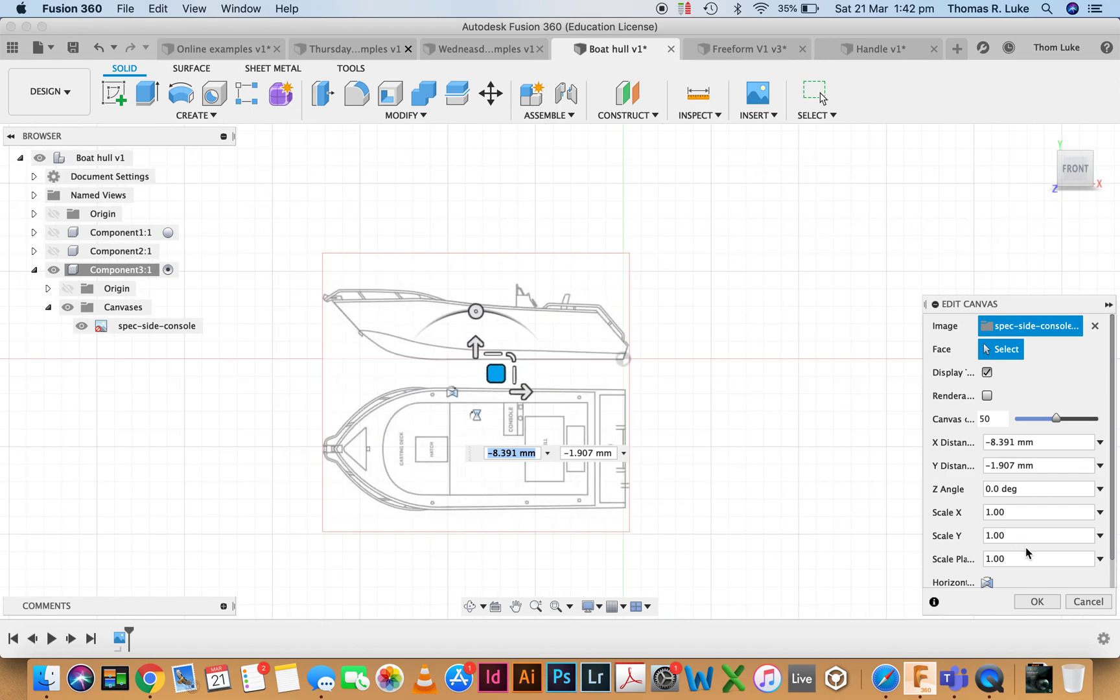
{"action": "left_click", "coordinate": [1036, 601]}
{"action": "left_click", "coordinate": [1027, 601]}
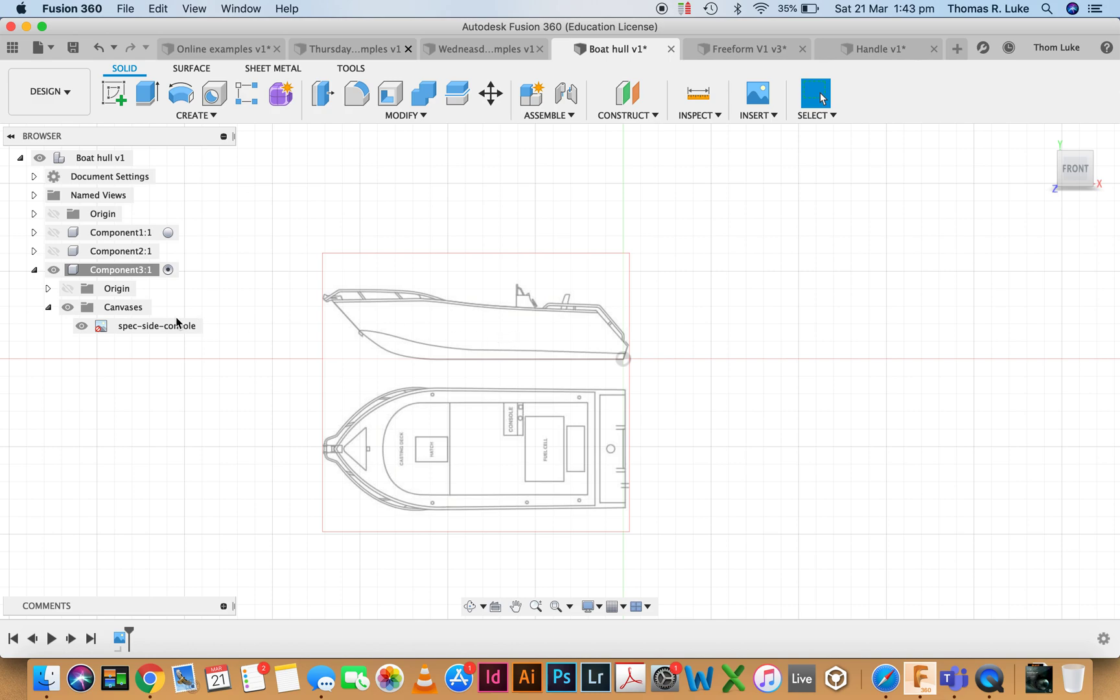
Calibrate the canvas so the stern-to-bow distance measures 1000 mm
{"action": "right_click", "coordinate": [151, 329]}
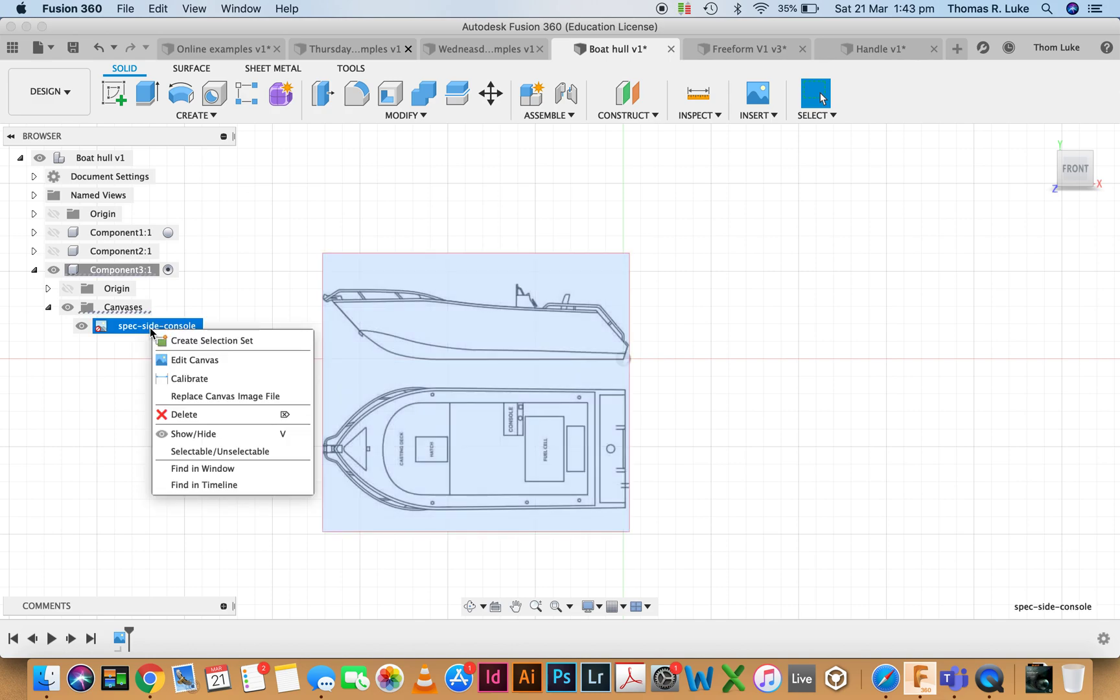
{"action": "left_click", "coordinate": [195, 384]}
{"action": "scroll", "coordinate": [621, 357], "scroll_direction": "up", "scroll_amount": 10}
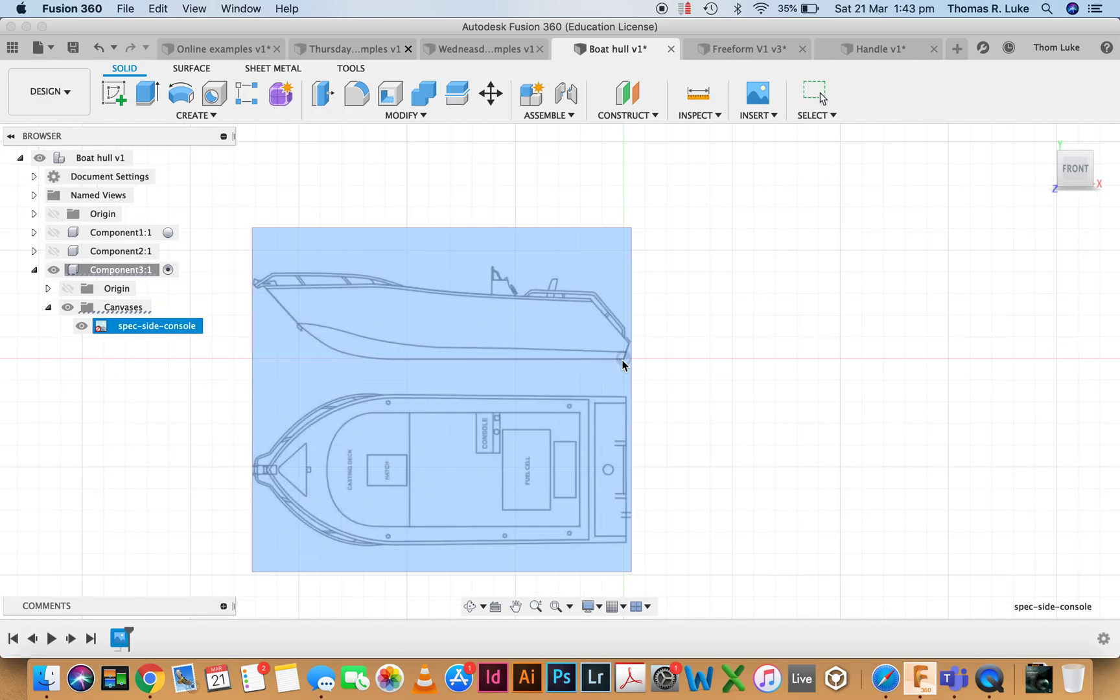
{"action": "left_click", "coordinate": [619, 356]}
{"action": "scroll", "coordinate": [619, 356], "scroll_direction": "down", "scroll_amount": 10}
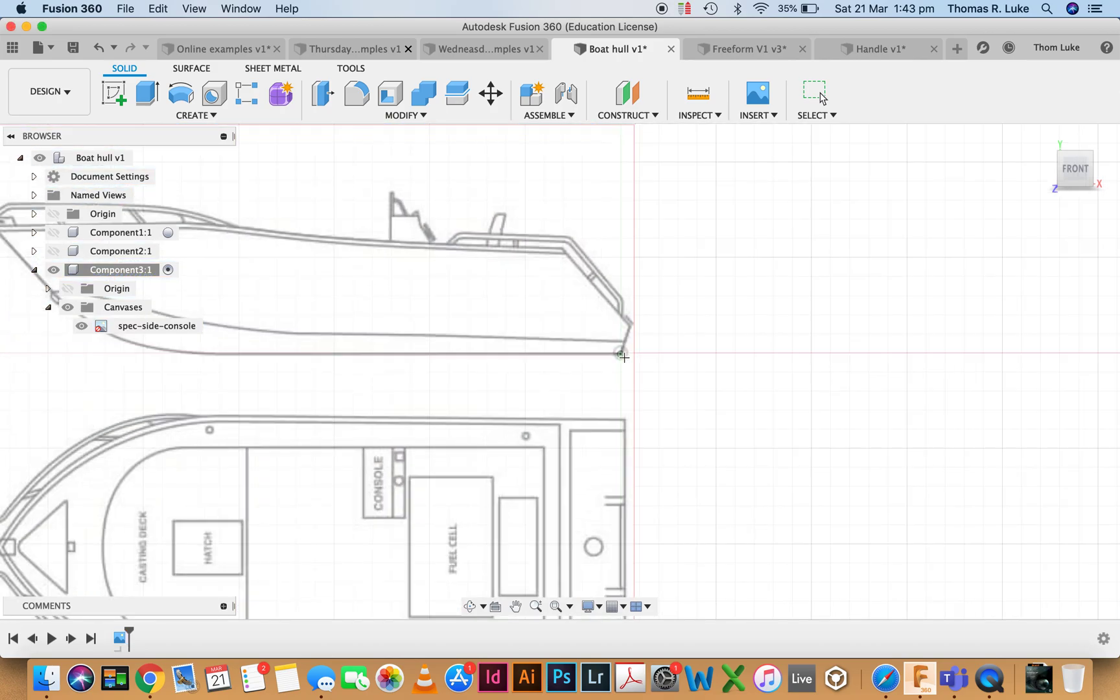
{"action": "scroll", "coordinate": [359, 344], "scroll_direction": "up", "scroll_amount": 5}
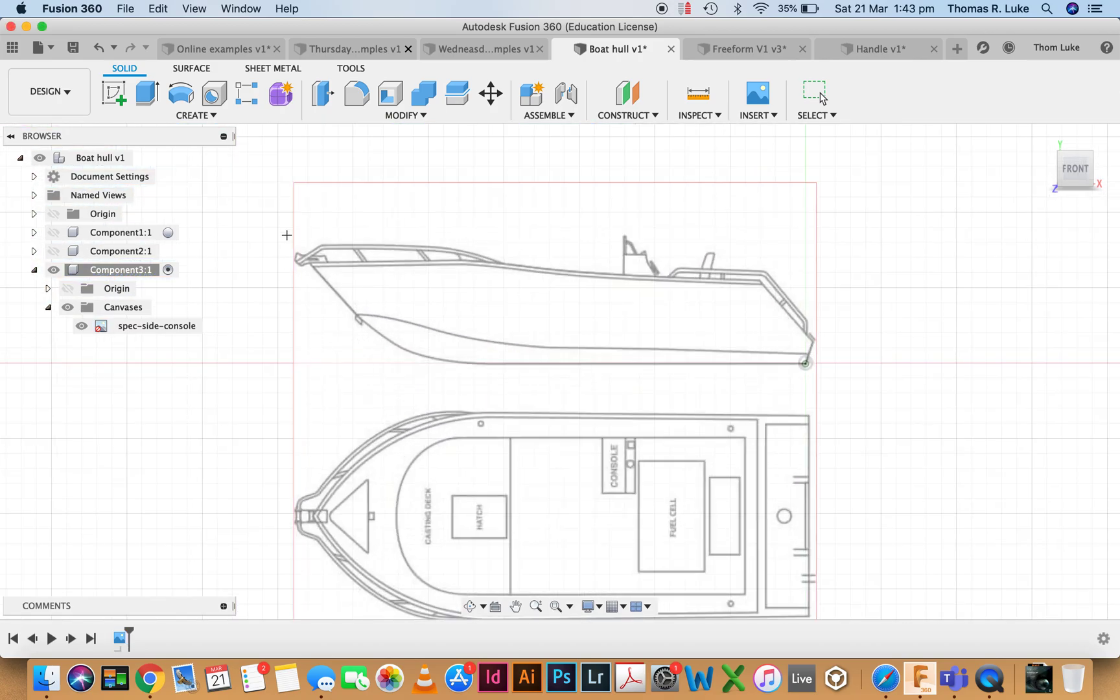
{"action": "left_click", "coordinate": [295, 363]}
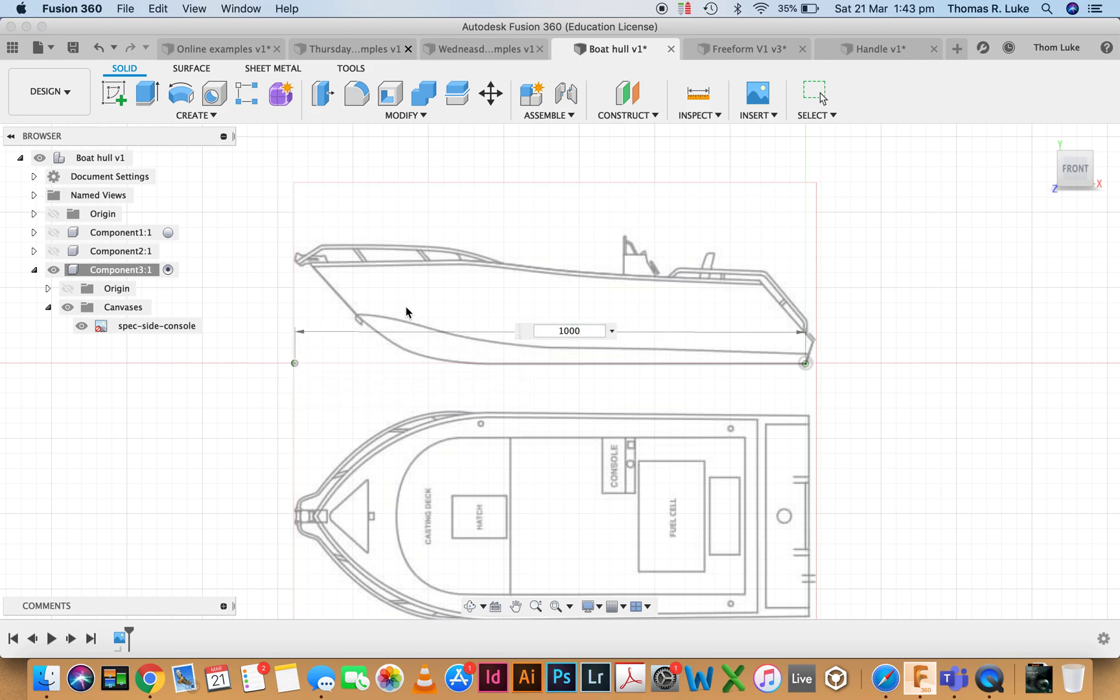
{"action": "key", "text": "Return"}
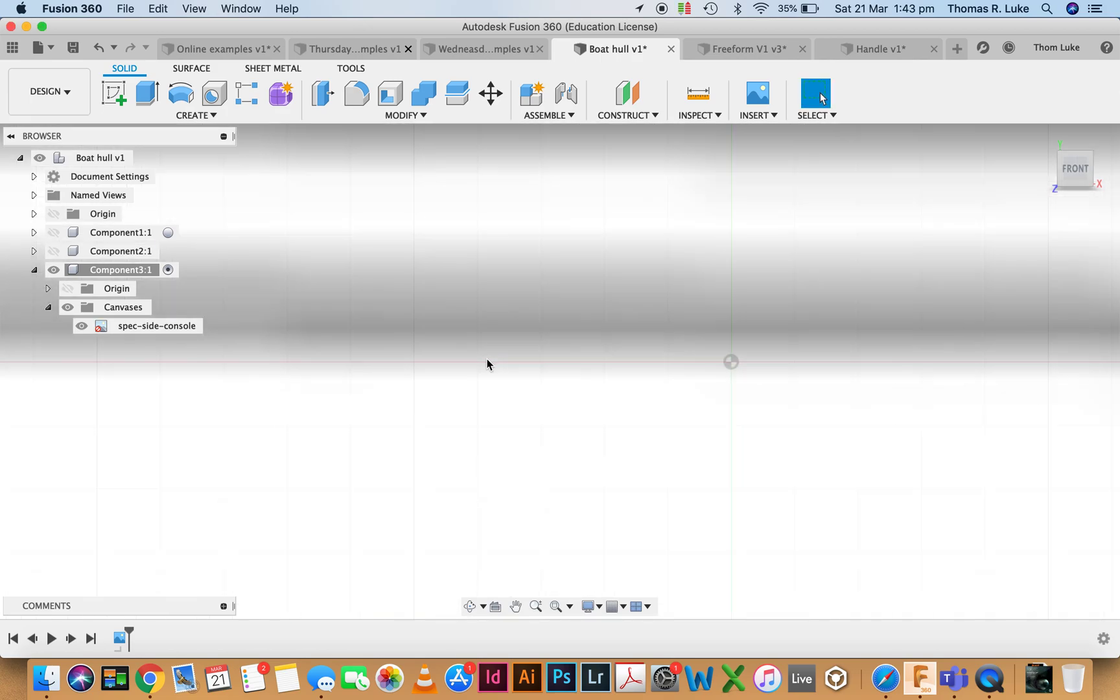
{"action": "scroll", "coordinate": [486, 363], "scroll_direction": "down", "scroll_amount": 10}
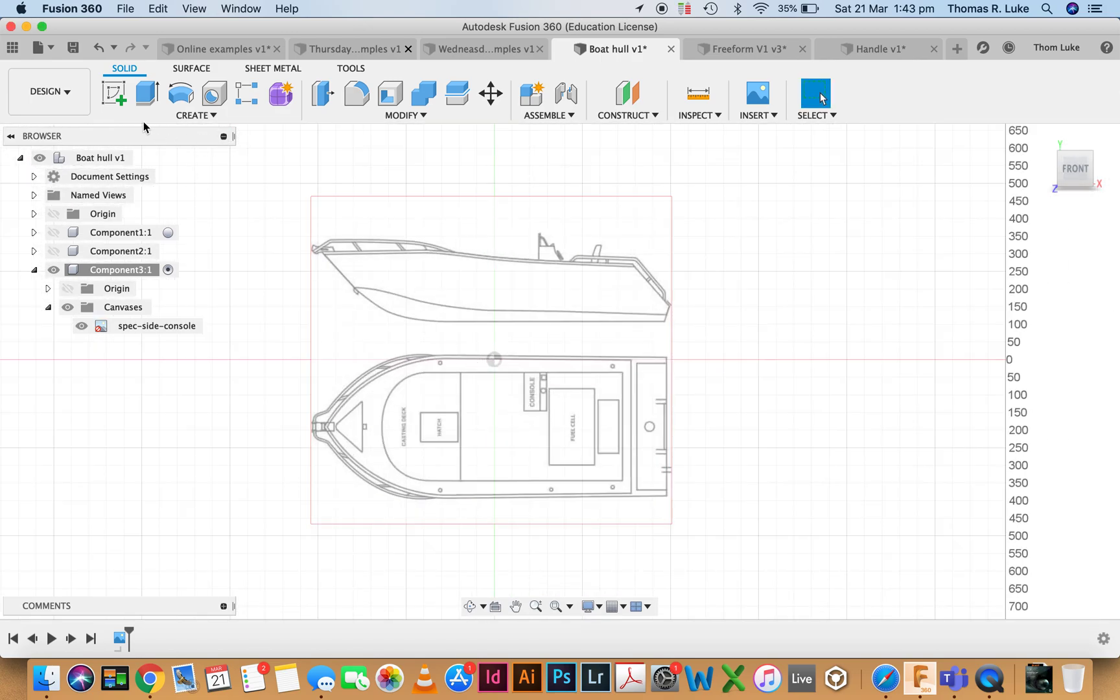
Move the scaled canvas to X −483.208 mm, Y −108.115 mm so the stern meets the origin
{"action": "right_click", "coordinate": [144, 327]}
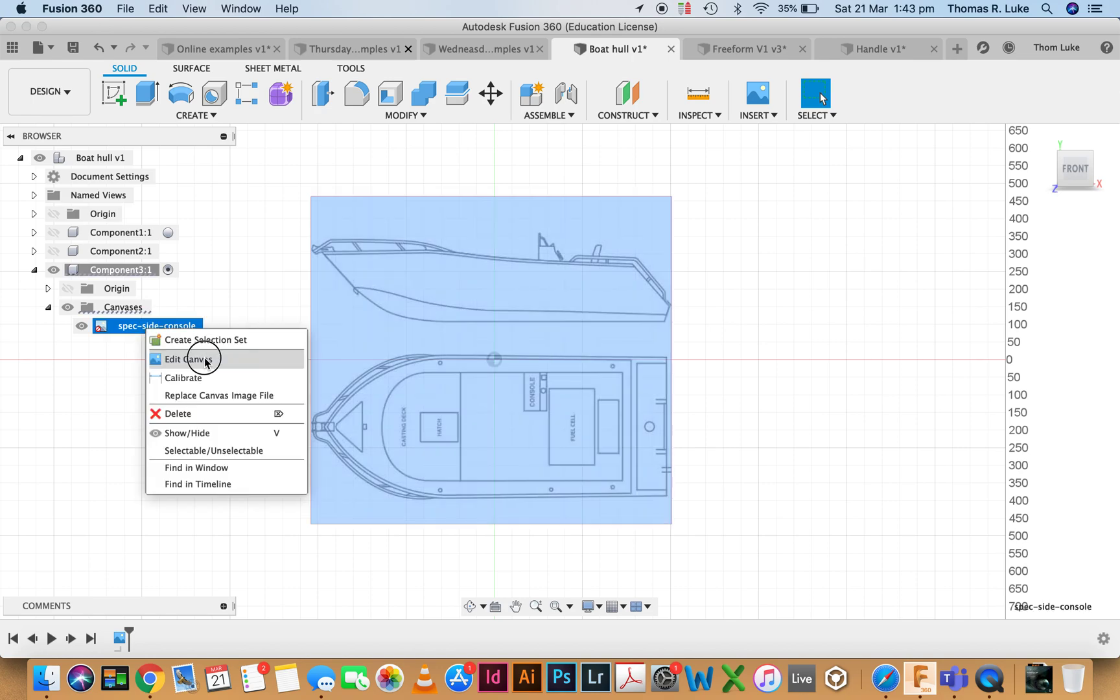
{"action": "left_click", "coordinate": [205, 359]}
{"action": "left_click_drag", "start_coordinate": [510, 342], "coordinate": [340, 384]}
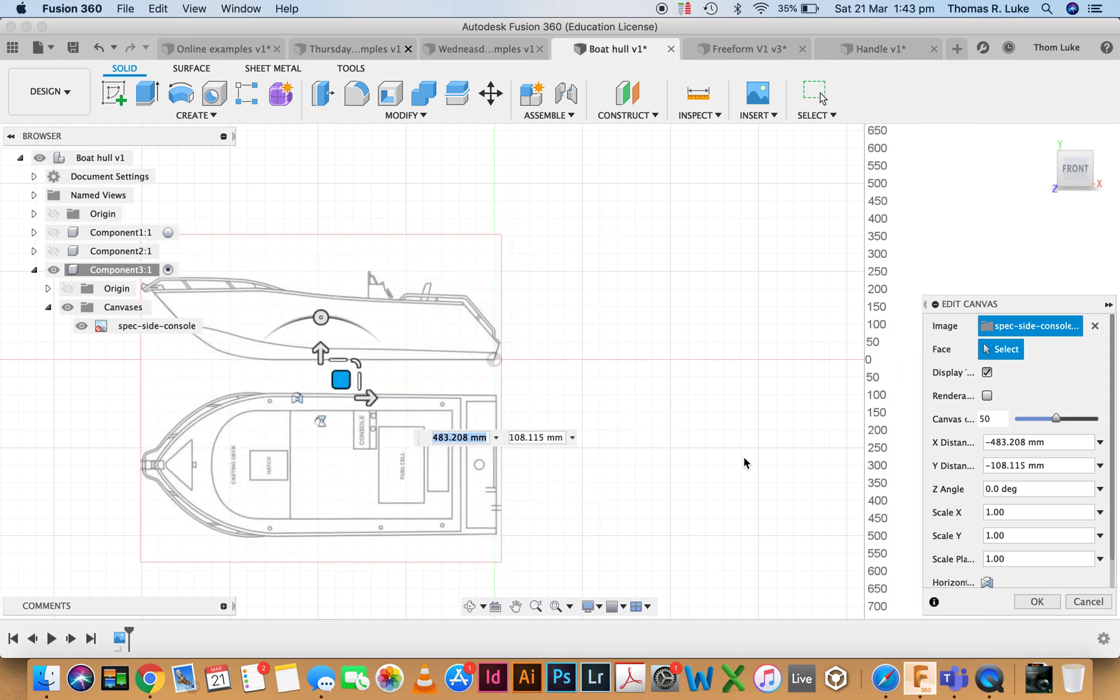
{"action": "left_click", "coordinate": [1037, 601]}
{"action": "scroll", "coordinate": [651, 363], "scroll_direction": "down", "scroll_amount": 3}
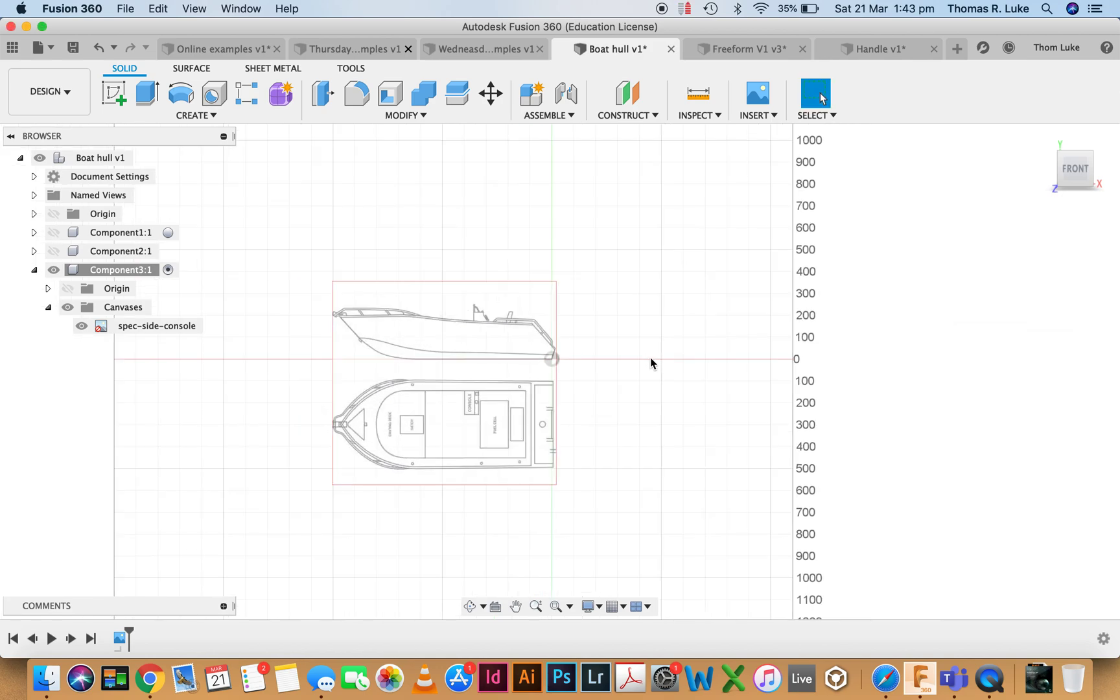
Insert spec-side-console.jpg again as canvas spec-side-console 1 on the XZ plane, hiding the original
{"action": "left_click", "coordinate": [1044, 136]}
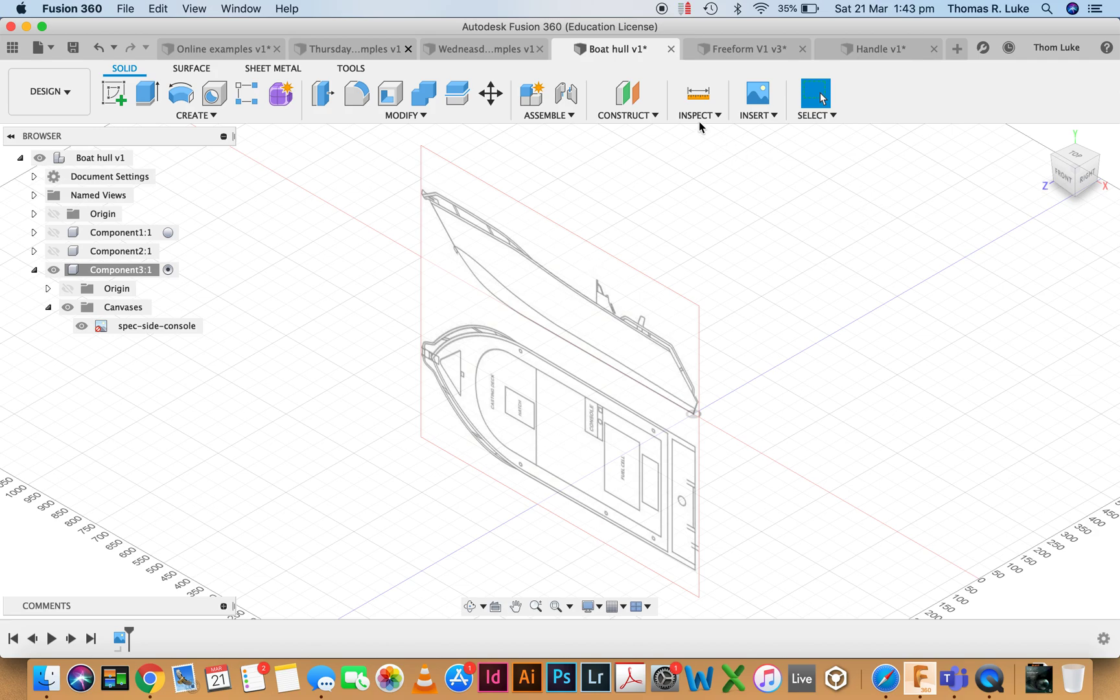
{"action": "left_click", "coordinate": [755, 113]}
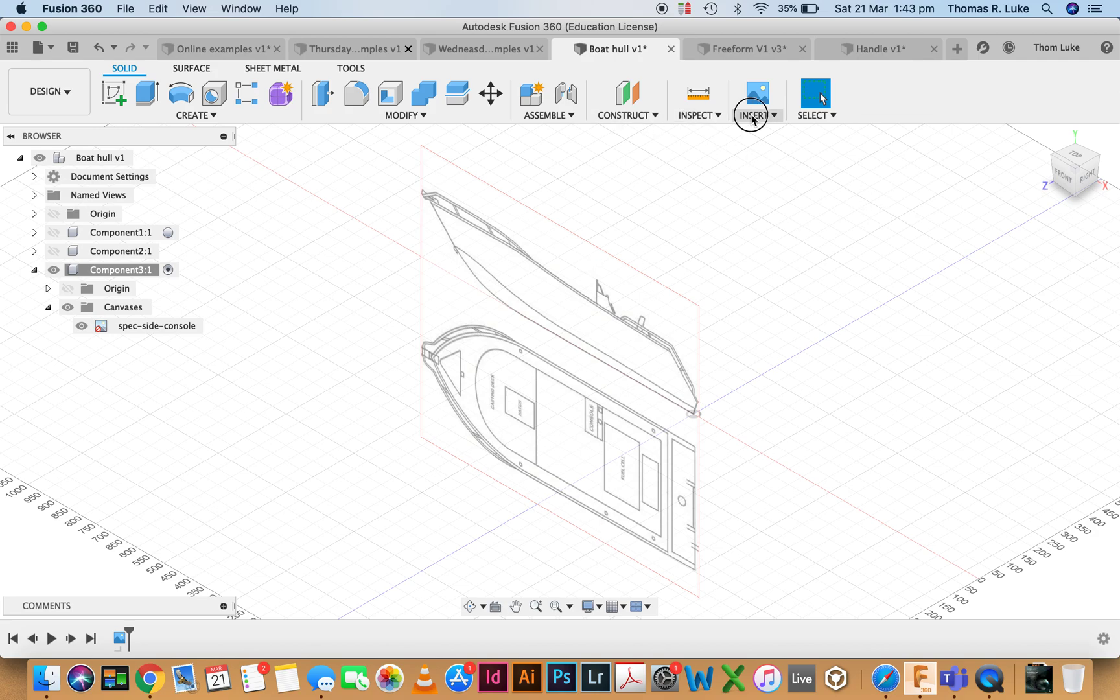
{"action": "left_click", "coordinate": [781, 168]}
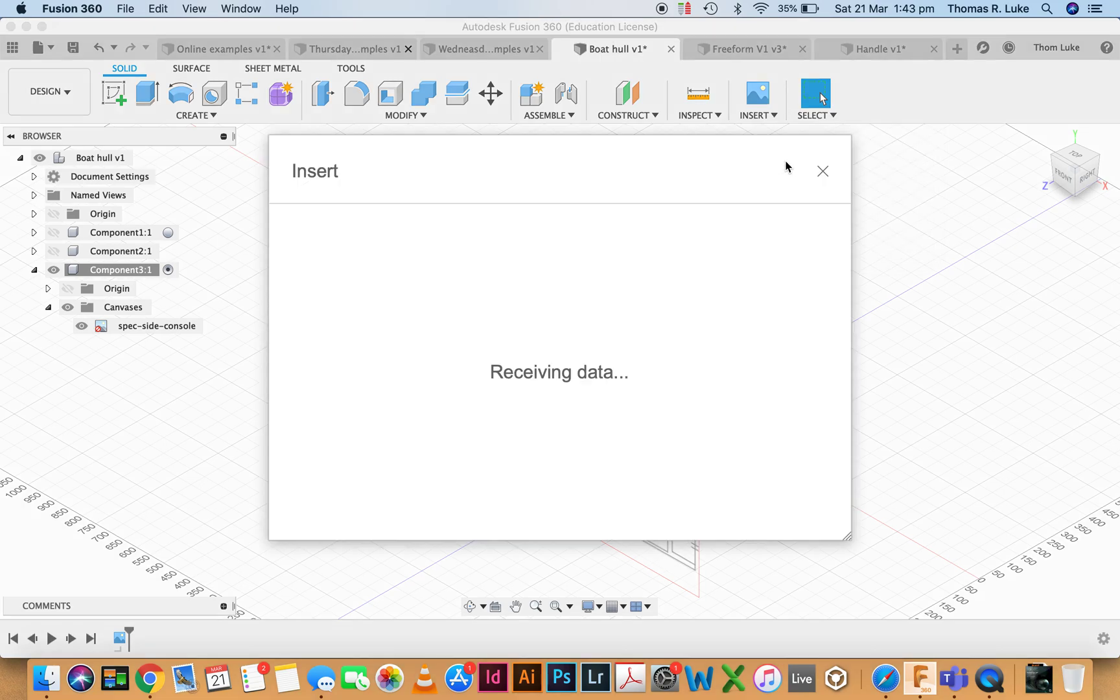
{"action": "left_click", "coordinate": [384, 488]}
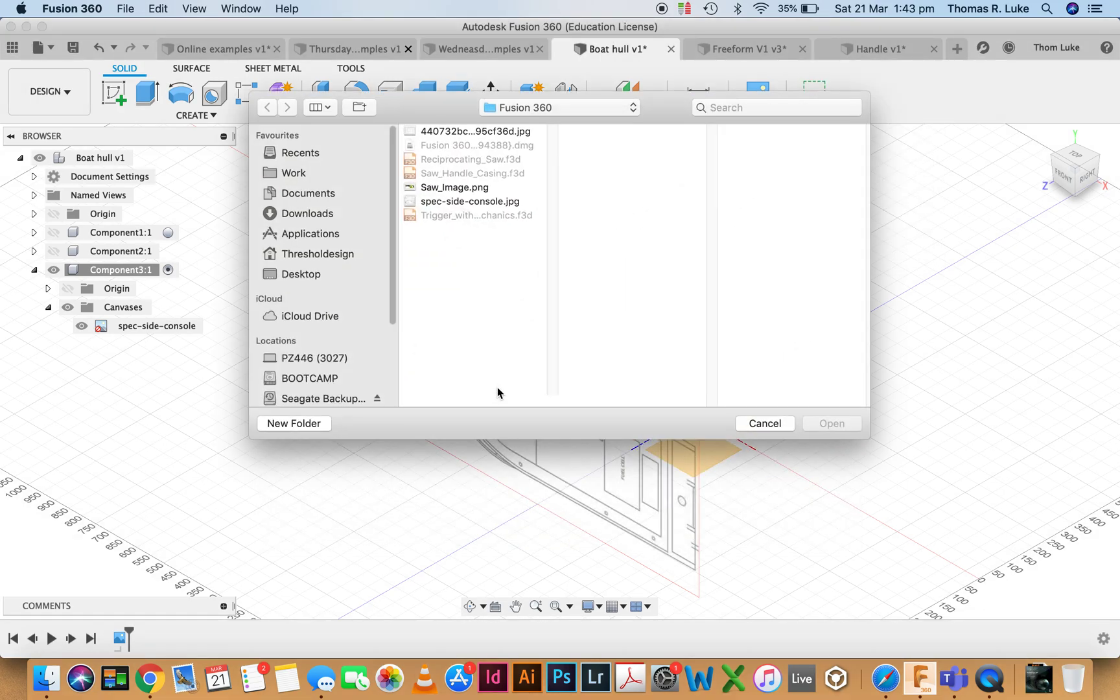
{"action": "left_click", "coordinate": [461, 203]}
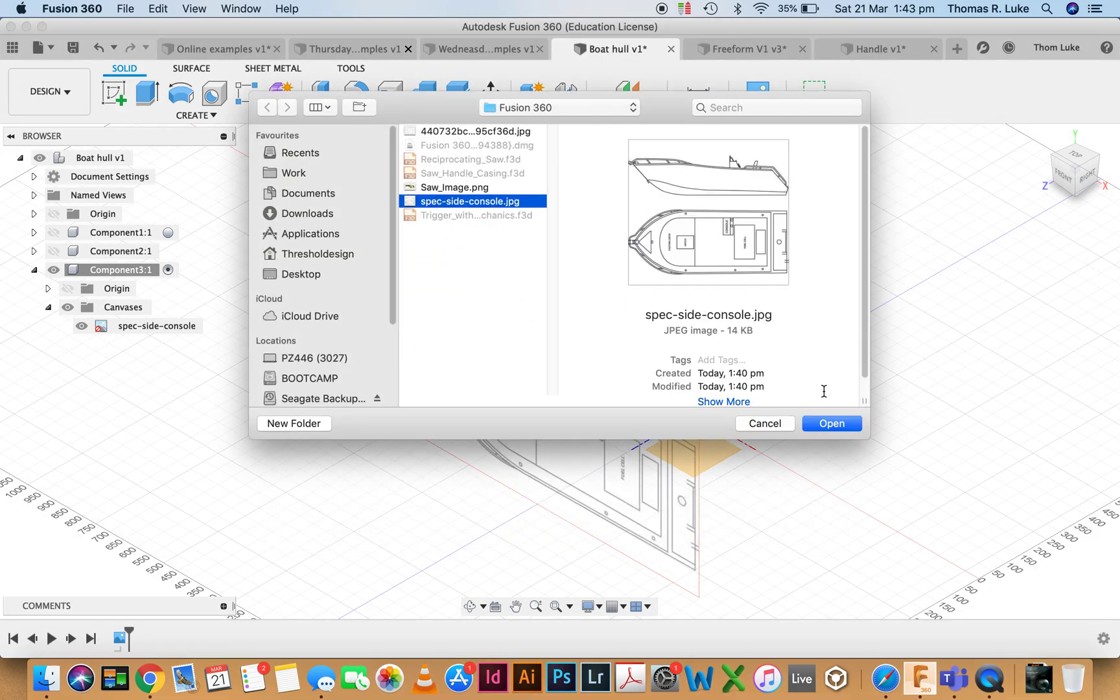
{"action": "left_click", "coordinate": [828, 425]}
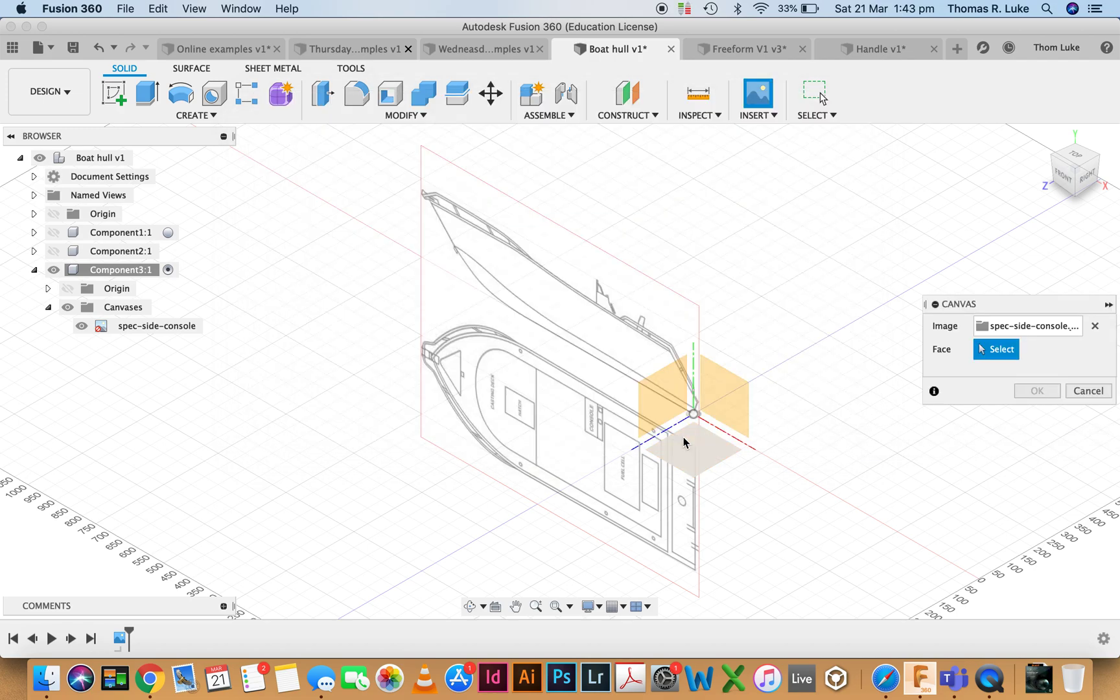
{"action": "left_click", "coordinate": [718, 452]}
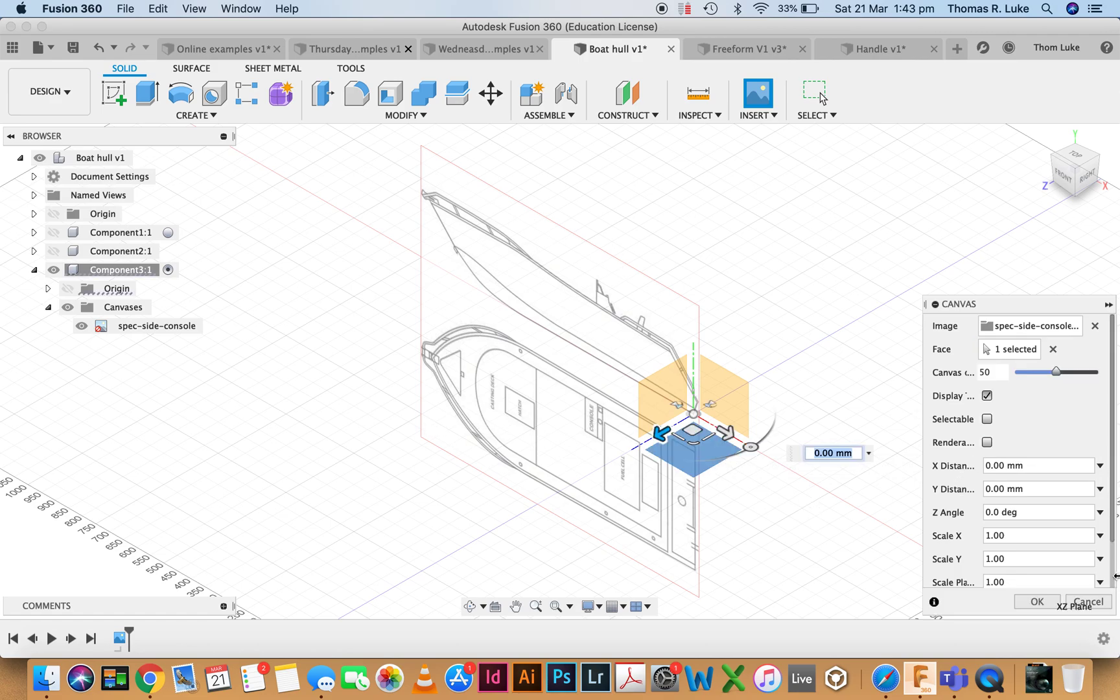
{"action": "left_click", "coordinate": [1036, 601]}
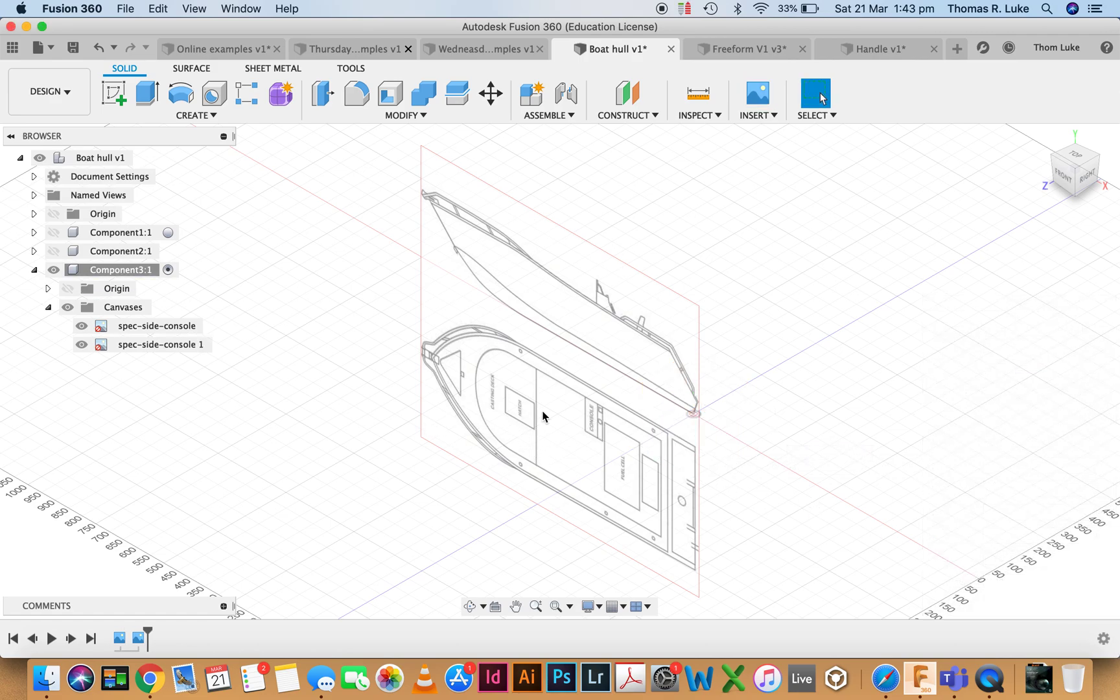
{"action": "left_click", "coordinate": [81, 326]}
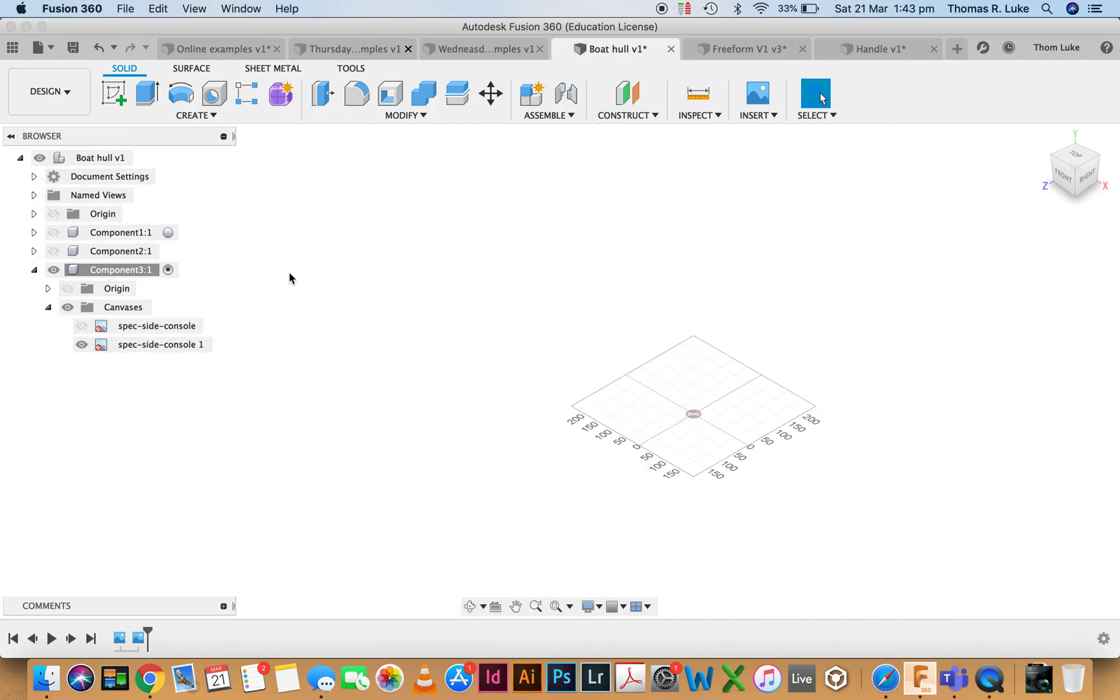
From the TOP view, rotate the spec-side-console 1 canvas 90 degrees
{"action": "left_click", "coordinate": [1074, 155]}
{"action": "scroll", "coordinate": [744, 410], "scroll_direction": "up", "scroll_amount": 3}
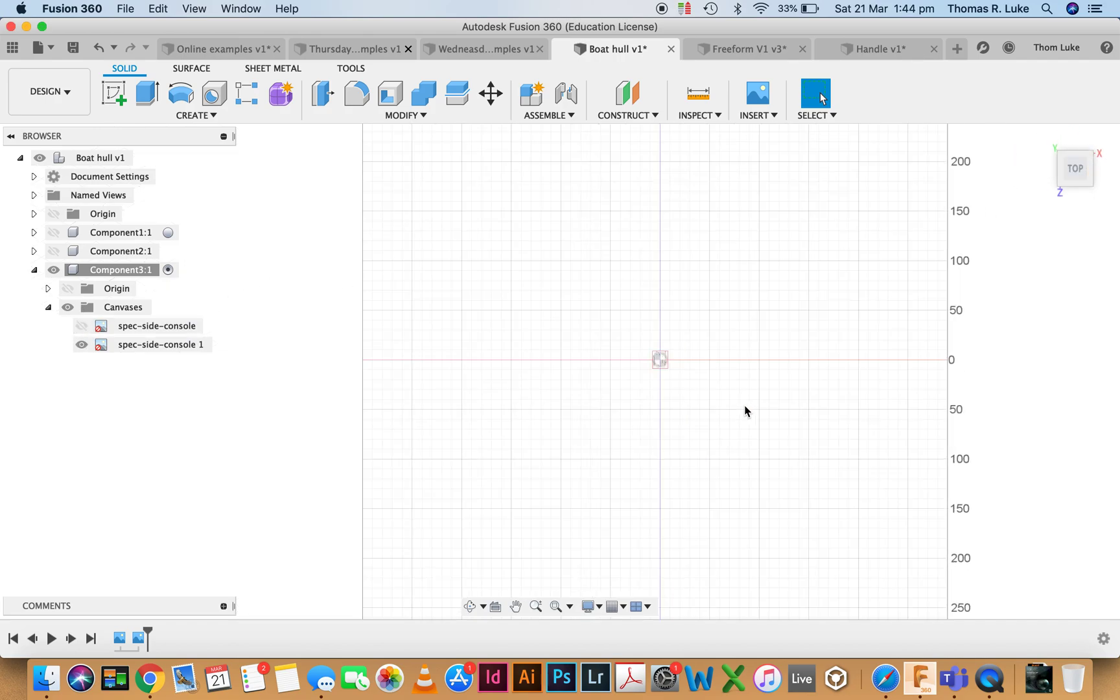
{"action": "scroll", "coordinate": [694, 375], "scroll_direction": "down", "scroll_amount": 5}
{"action": "scroll", "coordinate": [526, 276], "scroll_direction": "up", "scroll_amount": 5}
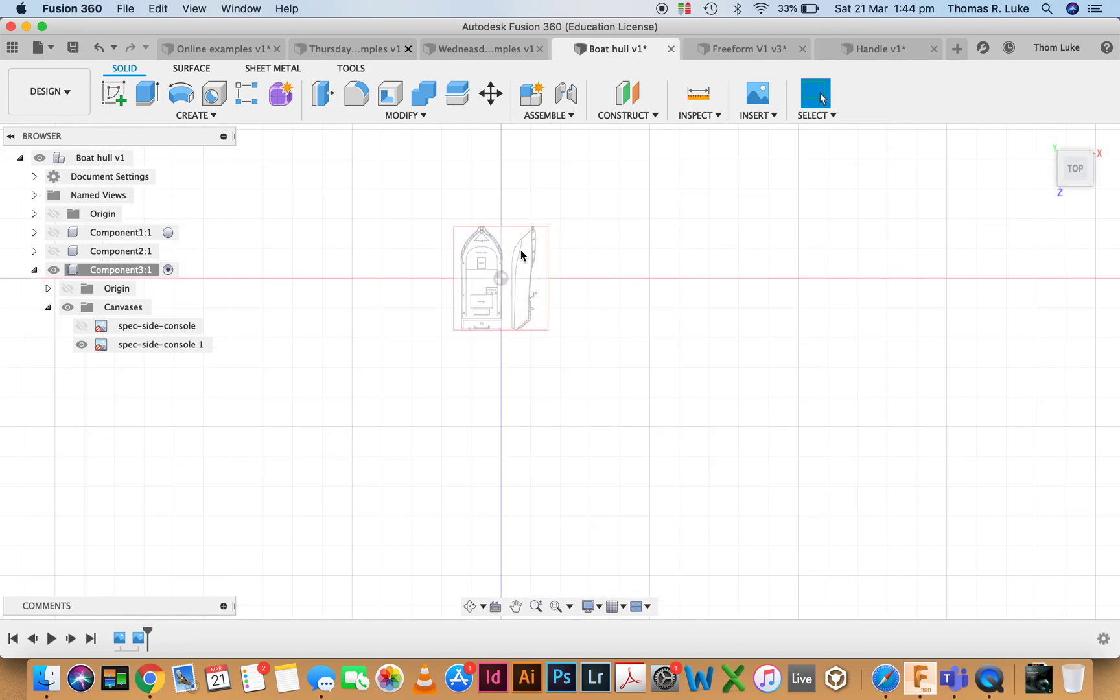
{"action": "right_click", "coordinate": [143, 345]}
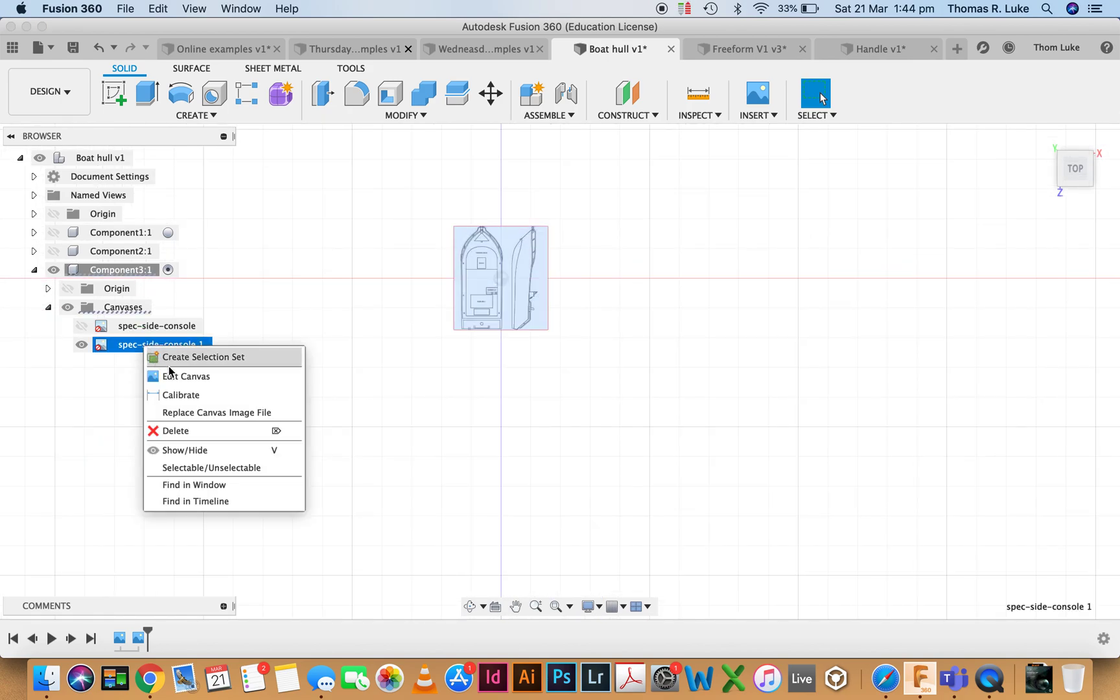
{"action": "left_click", "coordinate": [190, 379]}
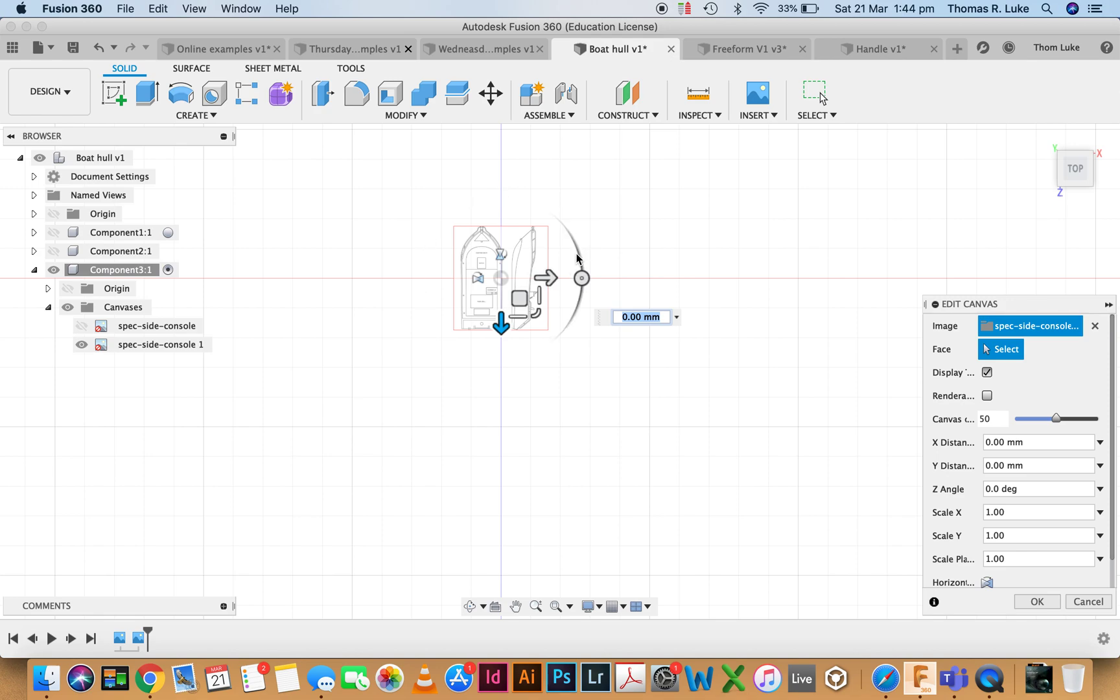
{"action": "left_click_drag", "start_coordinate": [579, 253], "coordinate": [473, 190]}
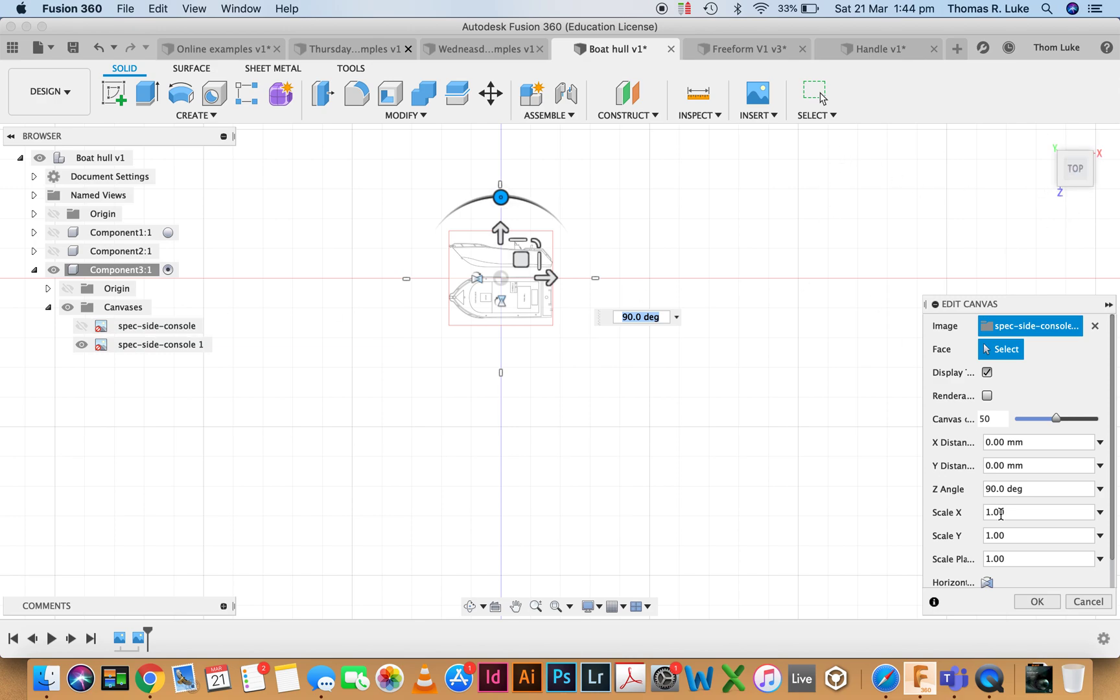
{"action": "left_click", "coordinate": [1035, 601]}
Calibrate spec-side-console 1 by marking the hull's right and left ends
{"action": "right_click", "coordinate": [151, 346]}
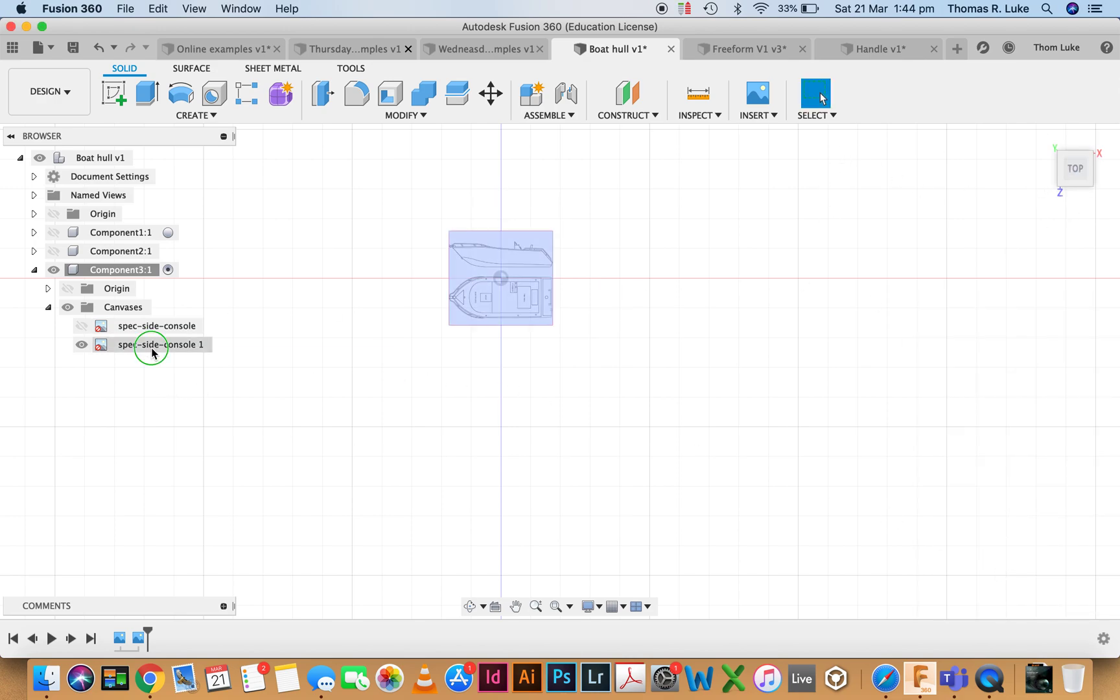
{"action": "left_click", "coordinate": [203, 401]}
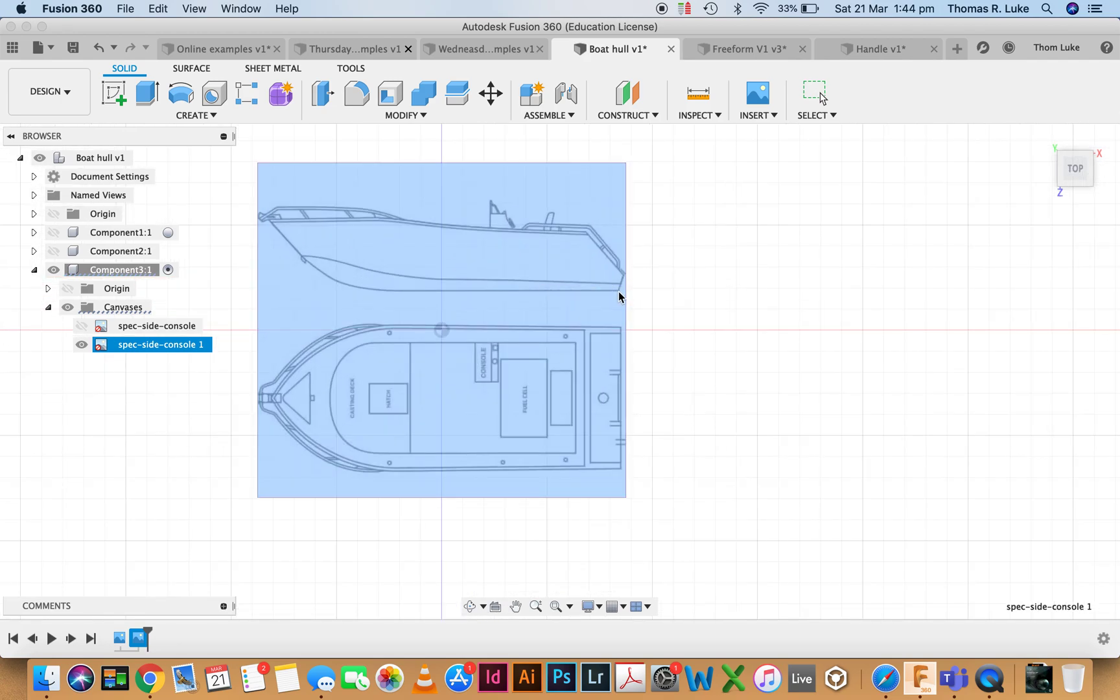
{"action": "left_click", "coordinate": [618, 291]}
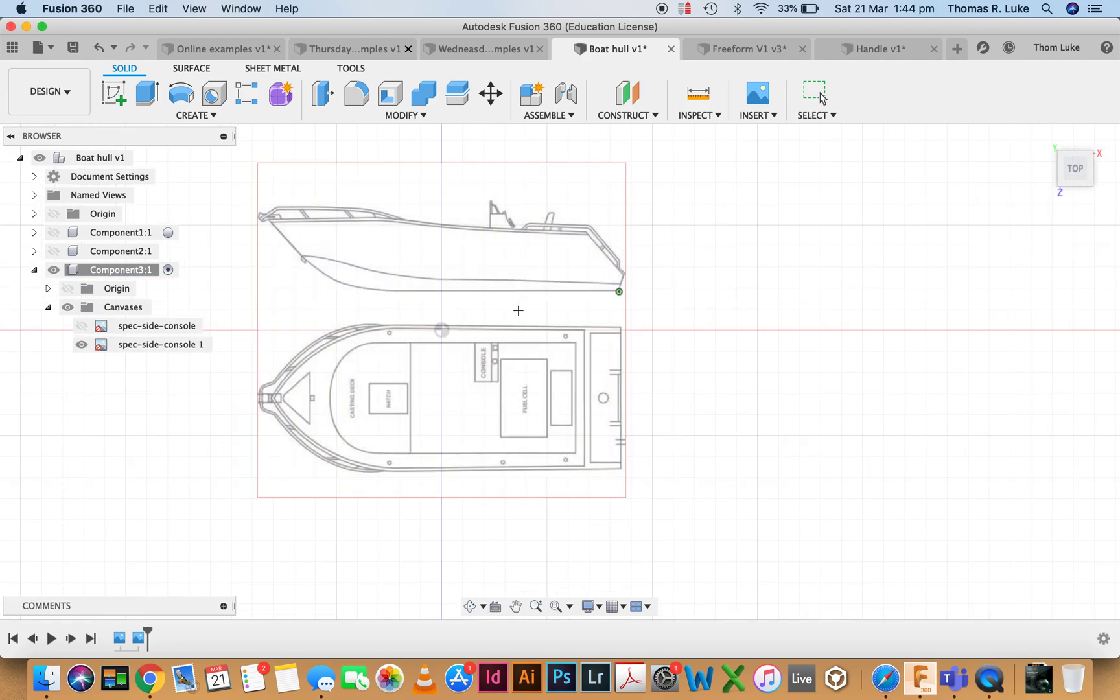
{"action": "left_click", "coordinate": [258, 289]}
Enter 1000 mm as the calibrated hull length
{"action": "type", "text": "1000"}
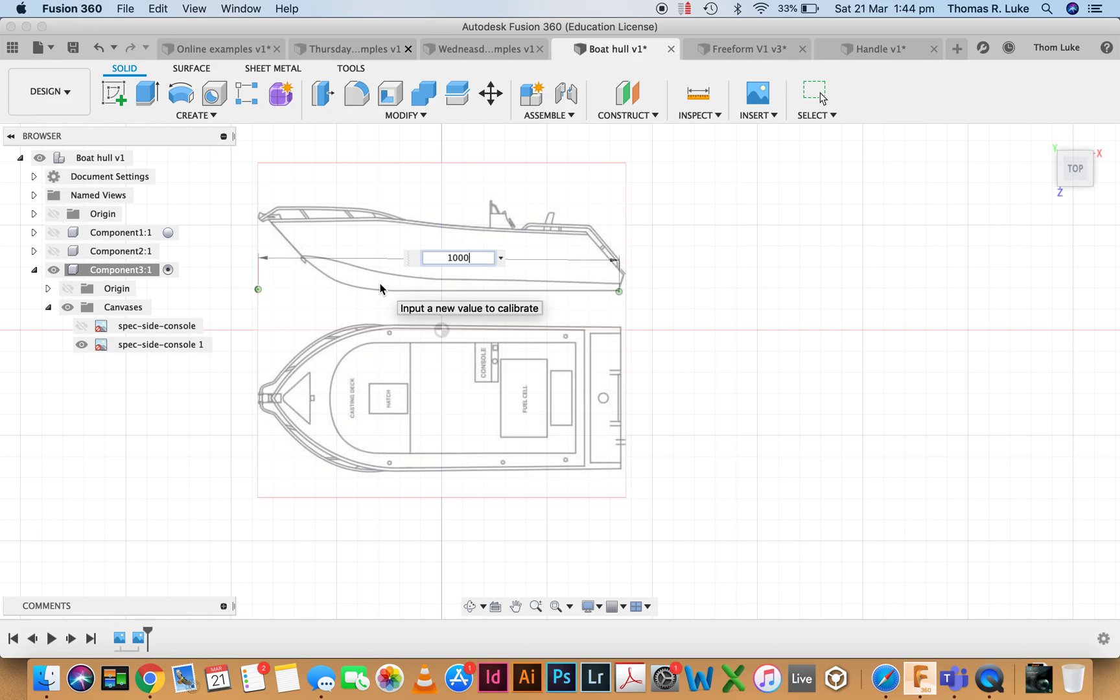
{"action": "key", "text": "Return"}
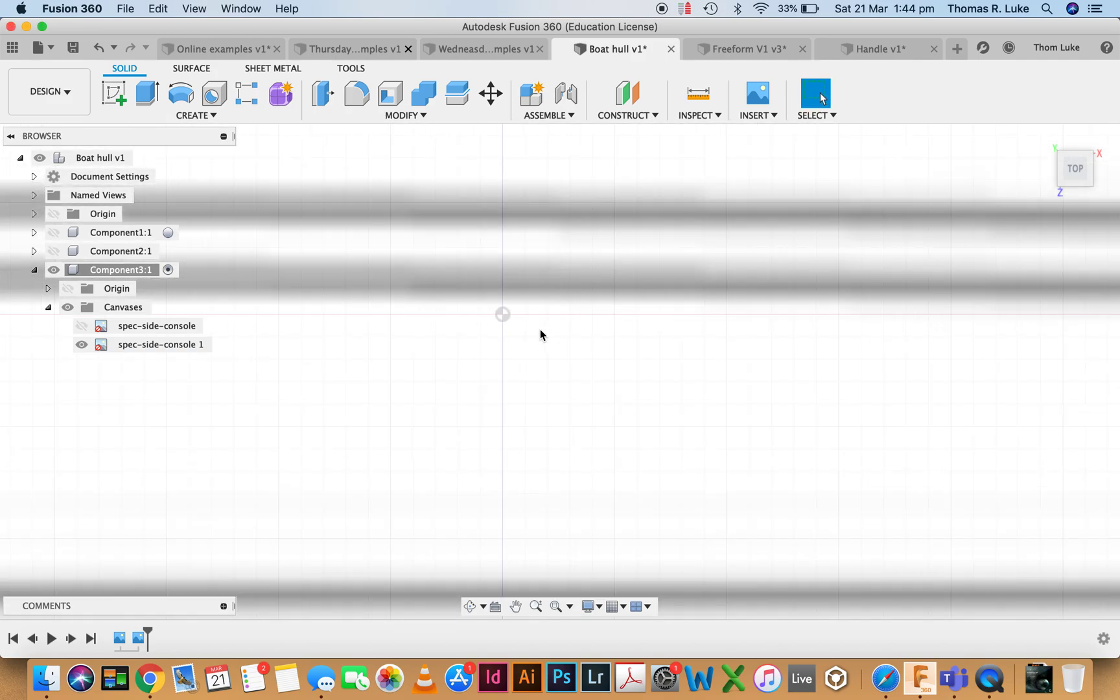
{"action": "scroll", "coordinate": [542, 335], "scroll_direction": "down", "scroll_amount": 10}
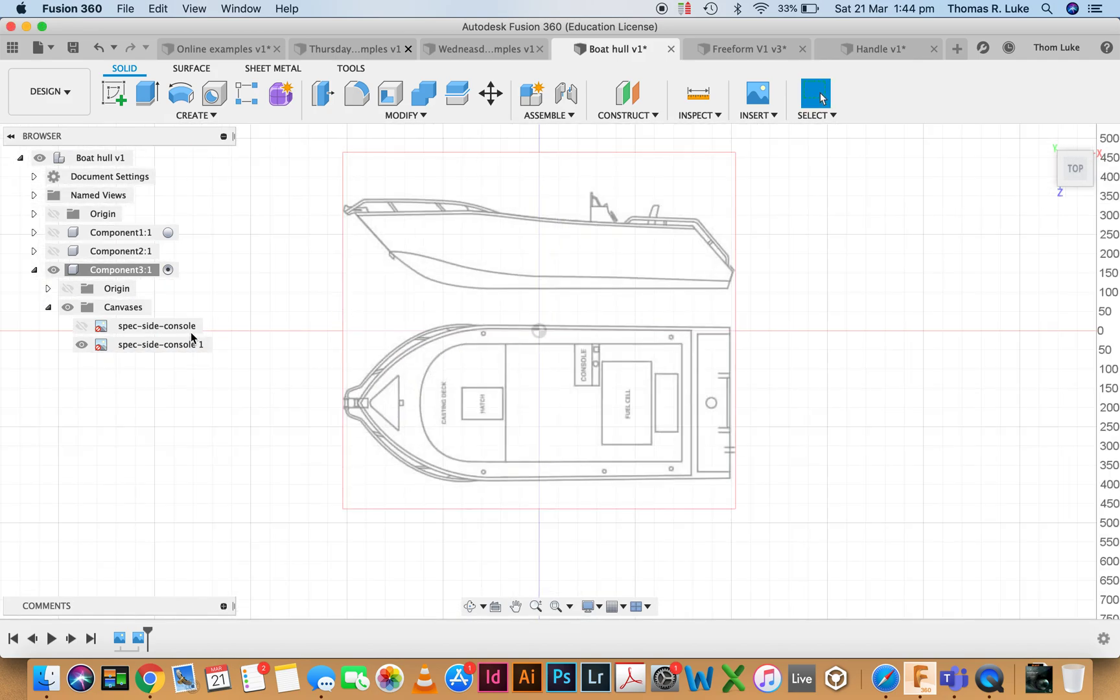
Reposition the spec-side-console 1 canvas to X 14.621 mm, Y 0.00 mm
{"action": "right_click", "coordinate": [133, 344]}
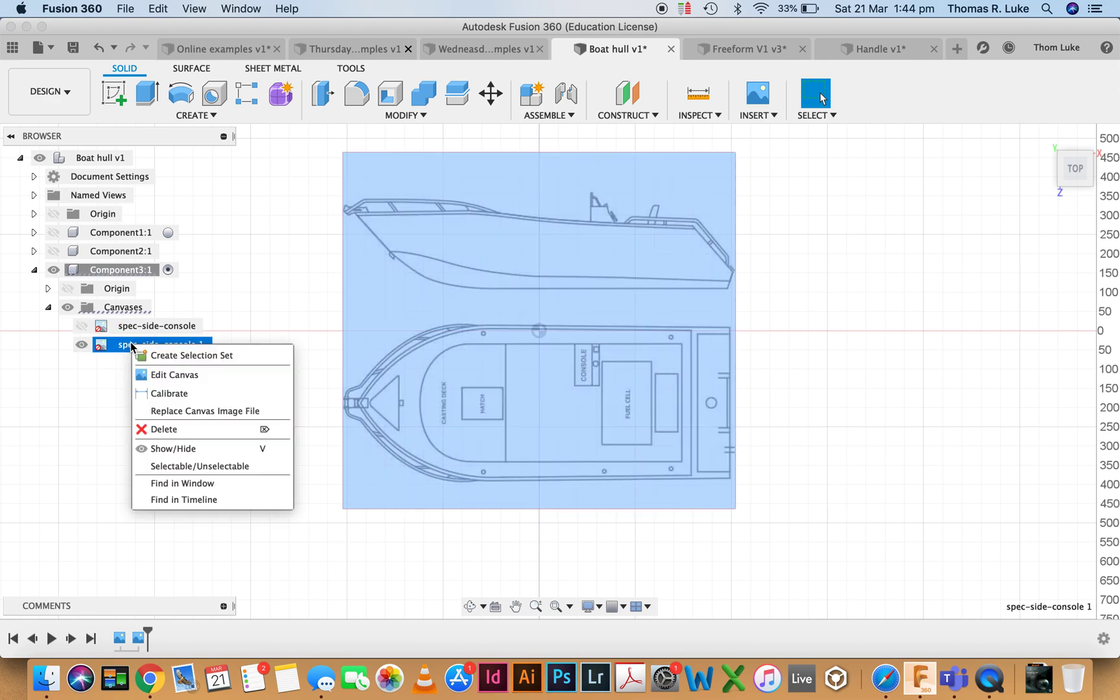
{"action": "left_click", "coordinate": [205, 375]}
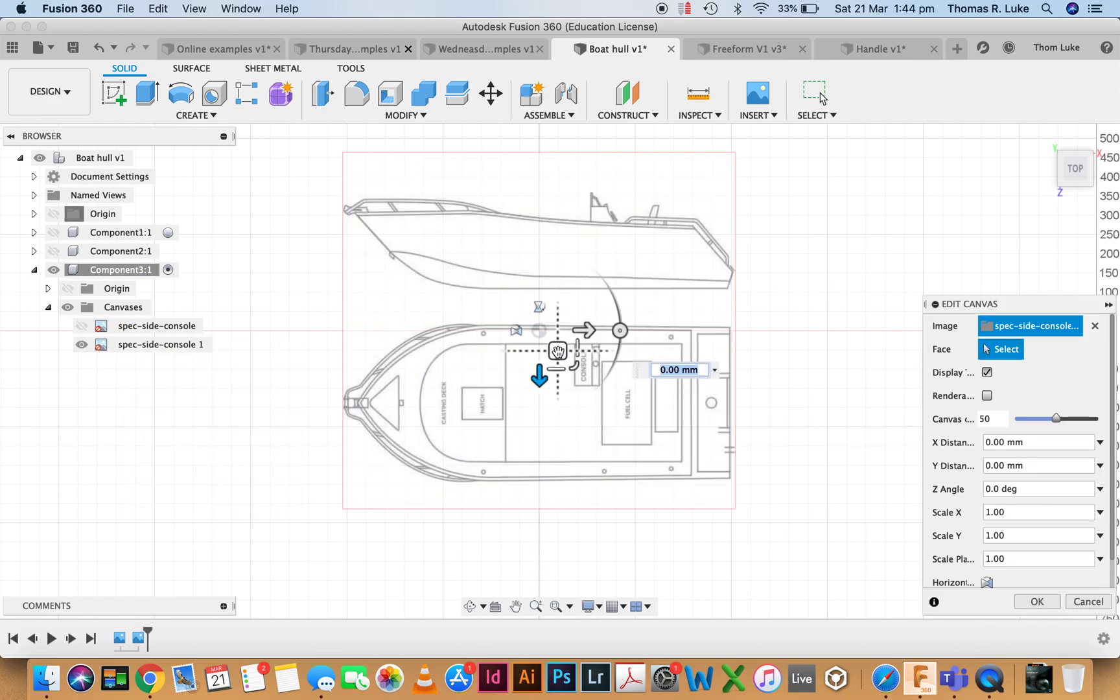
{"action": "left_click_drag", "start_coordinate": [558, 350], "coordinate": [367, 277]}
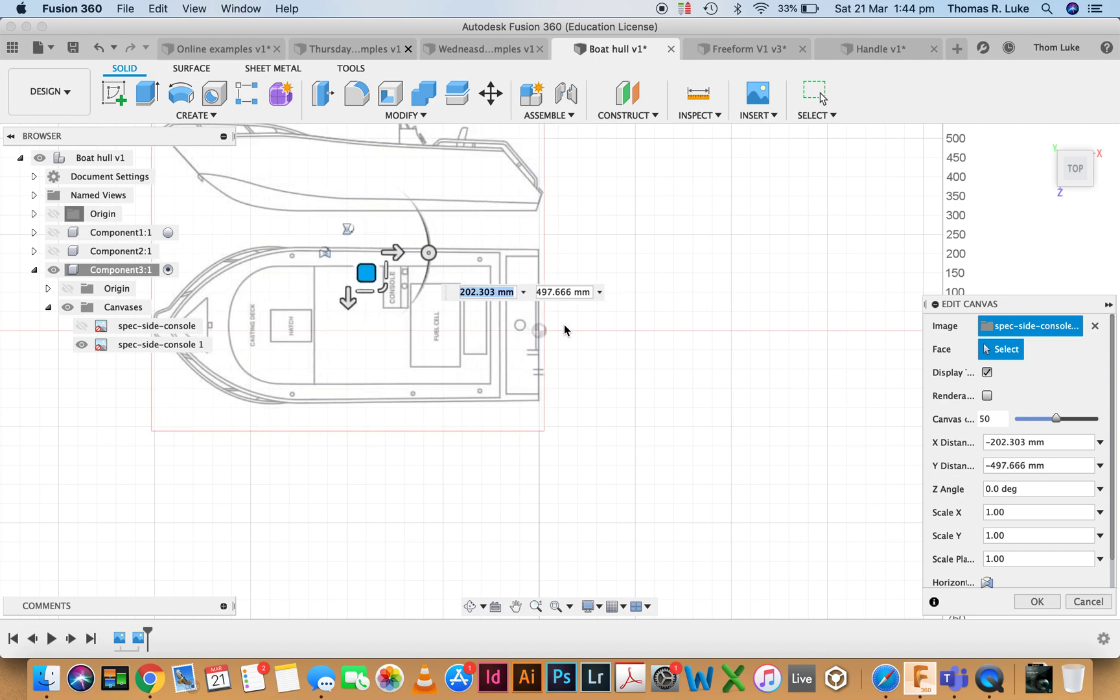
{"action": "scroll", "coordinate": [538, 337], "scroll_direction": "up", "scroll_amount": 5}
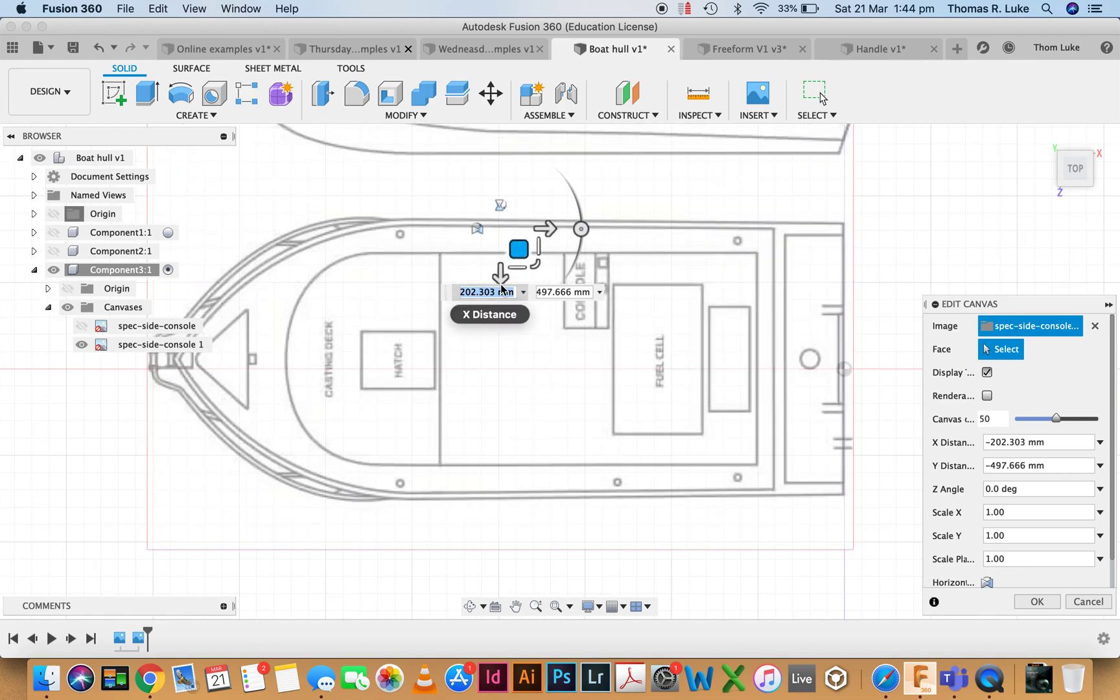
{"action": "left_click_drag", "start_coordinate": [500, 276], "coordinate": [499, 288]}
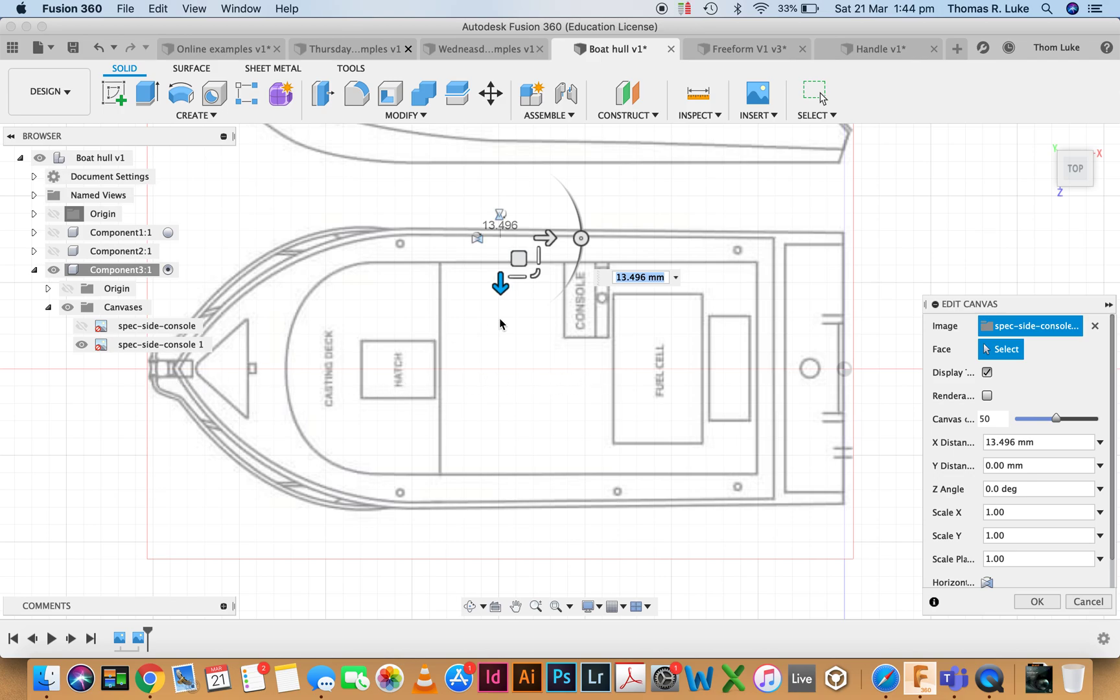
{"action": "left_click_drag", "start_coordinate": [499, 284], "coordinate": [501, 291]}
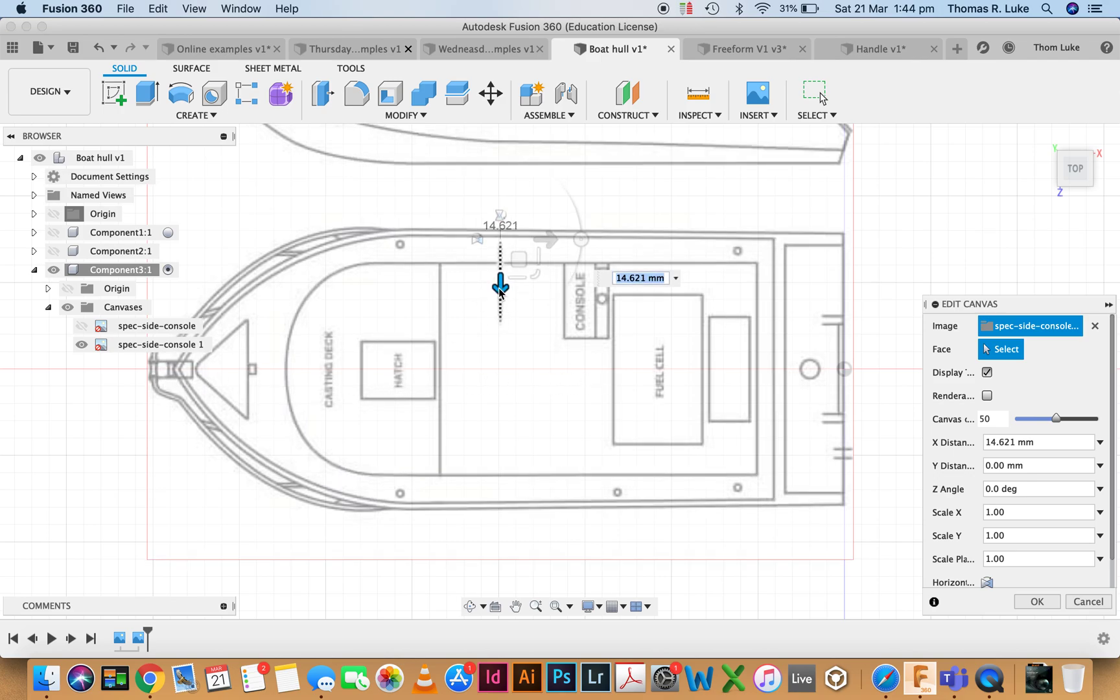
{"action": "left_click", "coordinate": [1038, 601]}
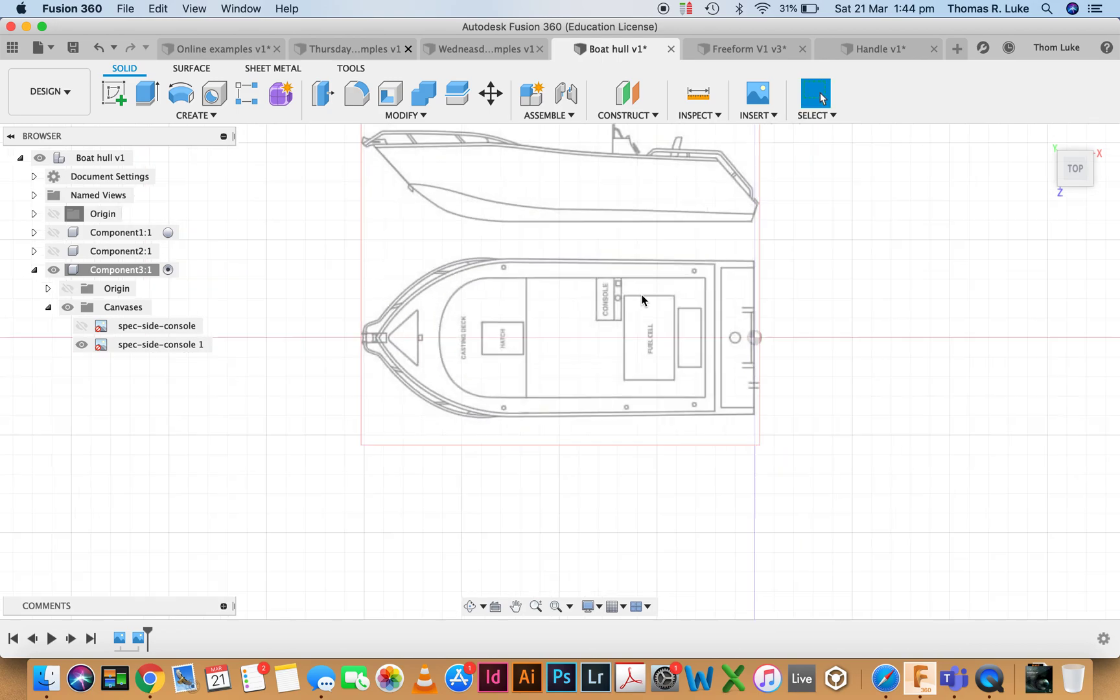
Reshow the upright canvas, orbit to compare both, then hide spec-side-console 1 and view FRONT
{"action": "scroll", "coordinate": [642, 300], "scroll_direction": "down", "scroll_amount": 3}
{"action": "left_click", "coordinate": [81, 326]}
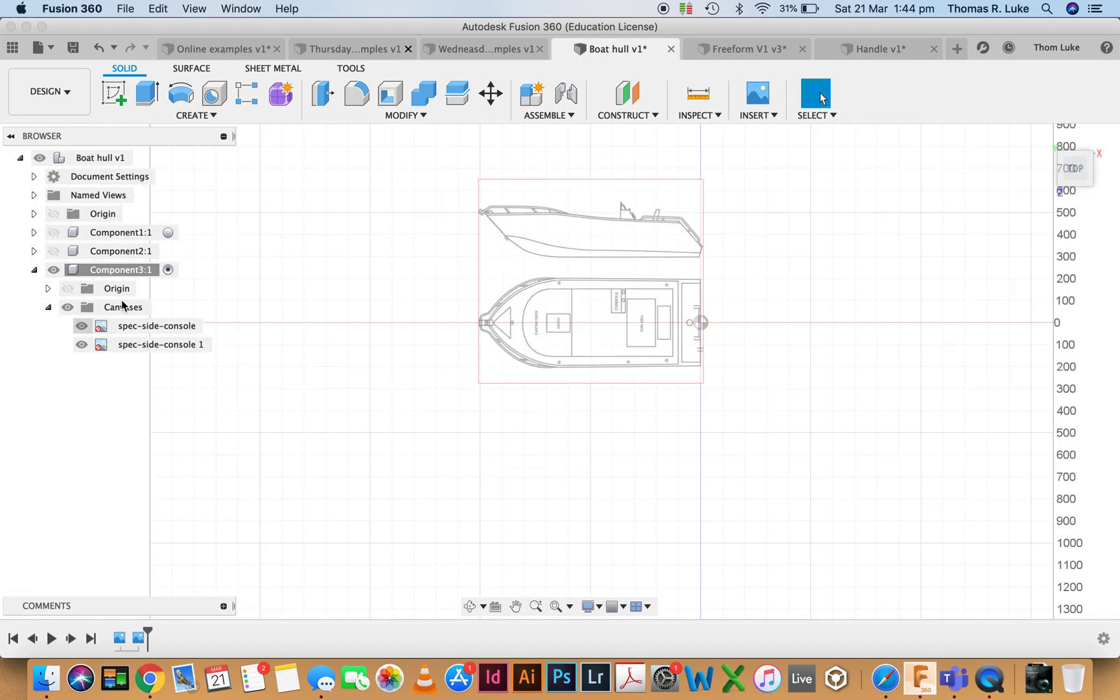
{"action": "left_click", "coordinate": [1043, 137]}
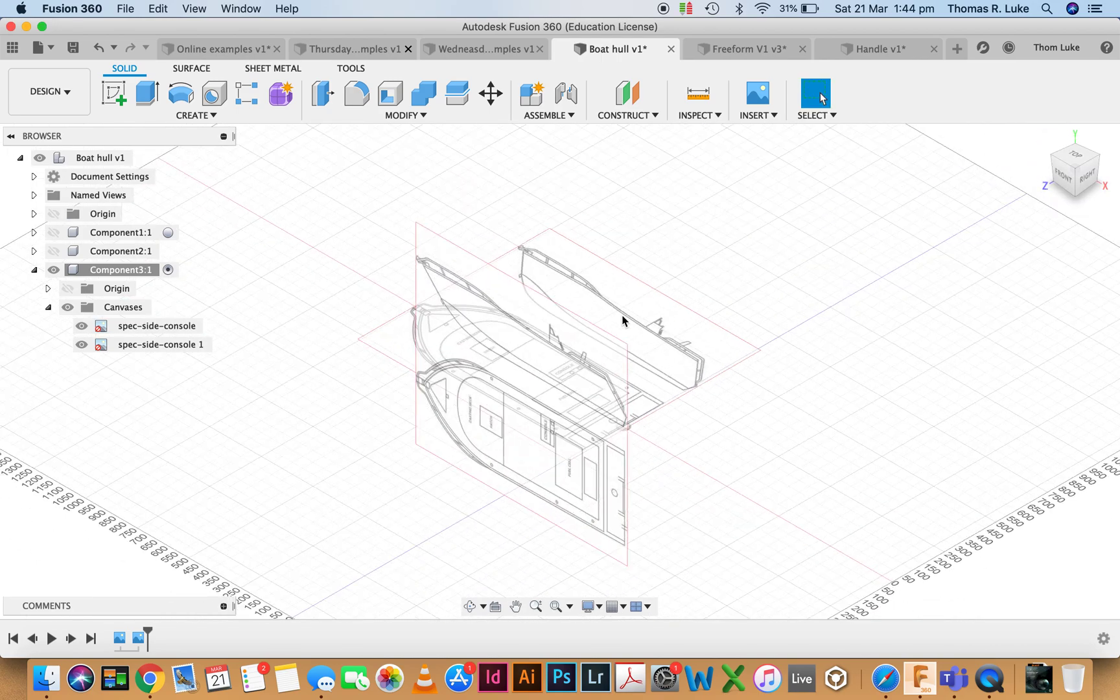
{"action": "middle_click_drag", "start_coordinate": [557, 305], "coordinate": [581, 255], "text": "shift"}
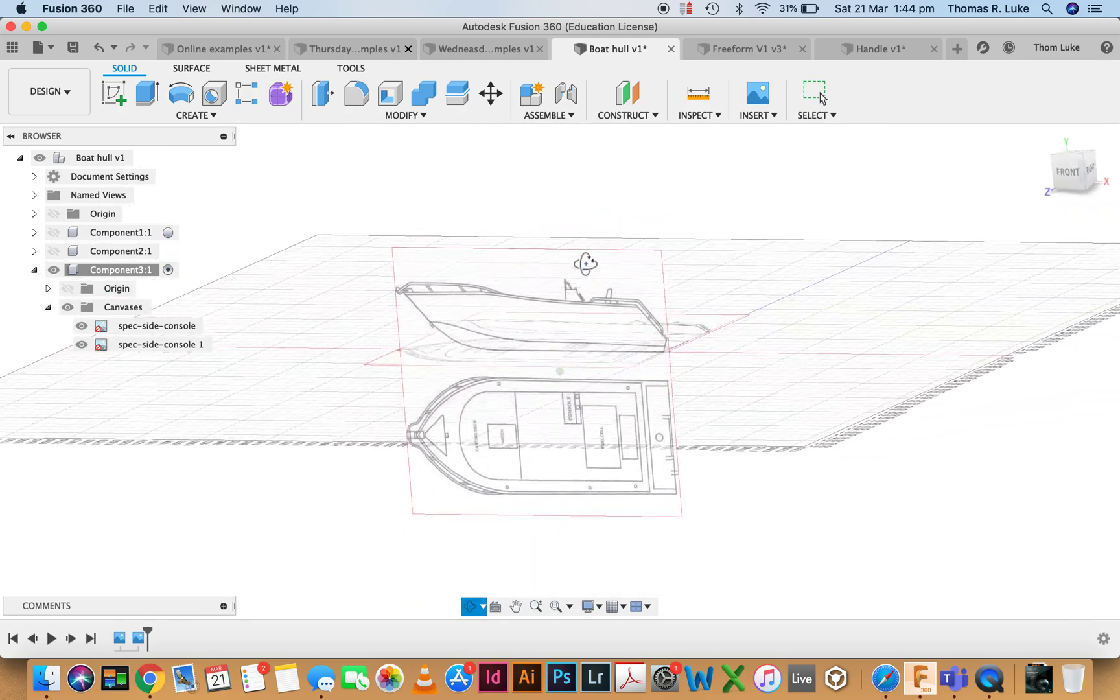
{"action": "middle_click_drag", "start_coordinate": [585, 264], "coordinate": [662, 342], "text": "shift"}
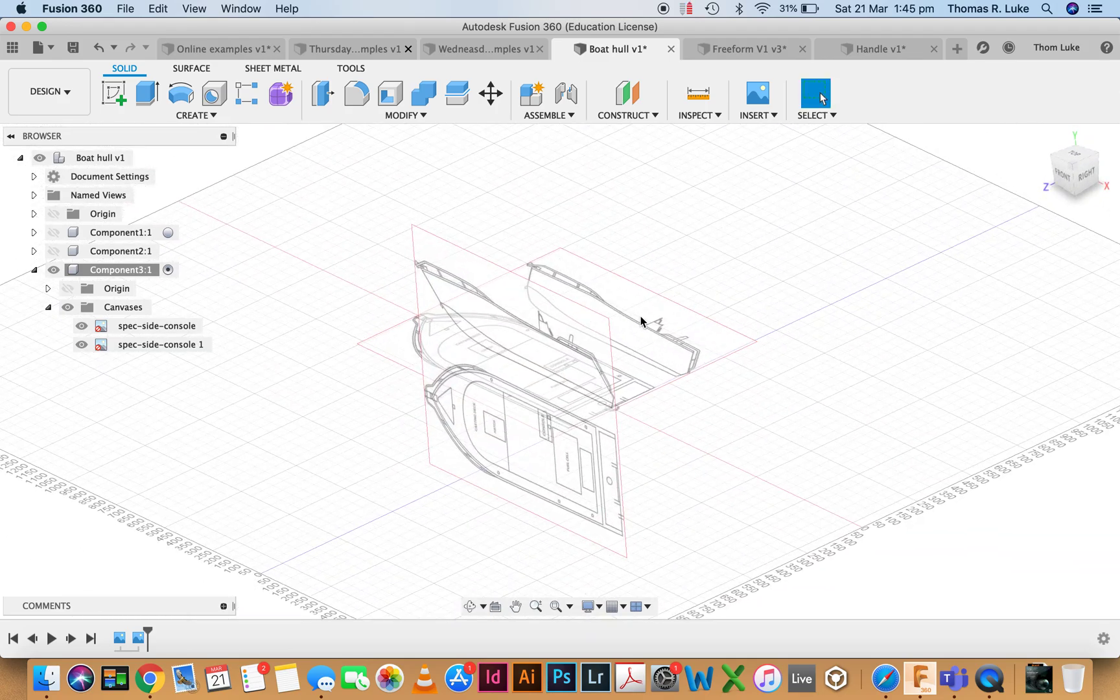
{"action": "scroll", "coordinate": [648, 373], "scroll_direction": "up", "scroll_amount": 3}
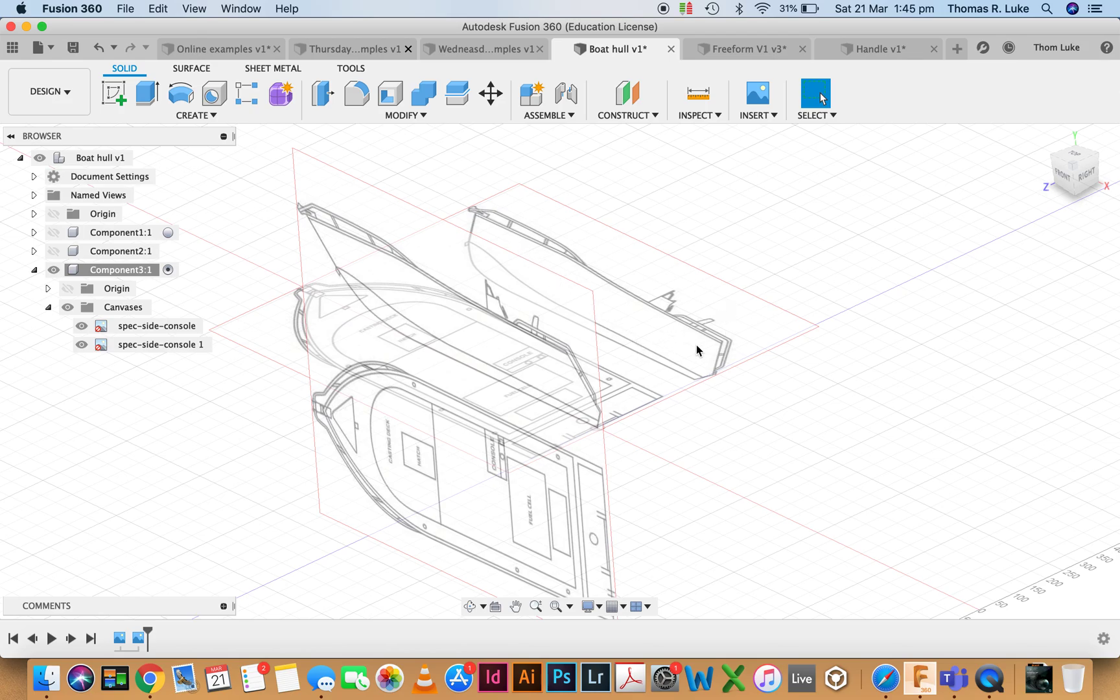
{"action": "middle_click_drag", "start_coordinate": [618, 417], "coordinate": [513, 348], "text": "shift"}
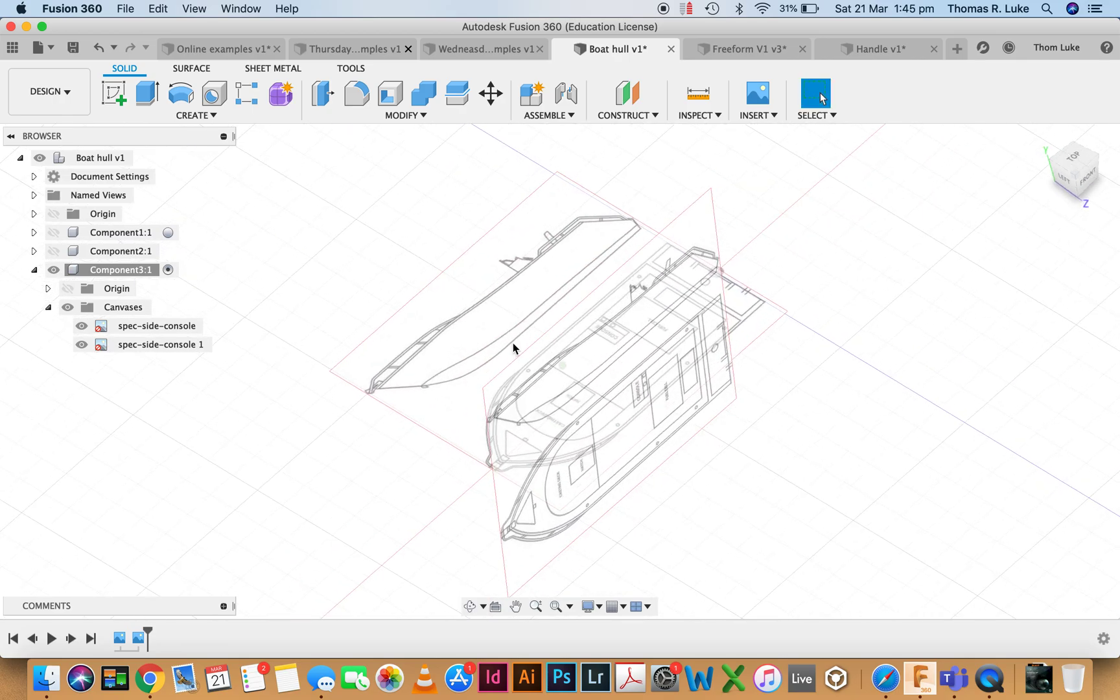
{"action": "middle_click_drag", "start_coordinate": [664, 368], "coordinate": [673, 304], "text": "shift"}
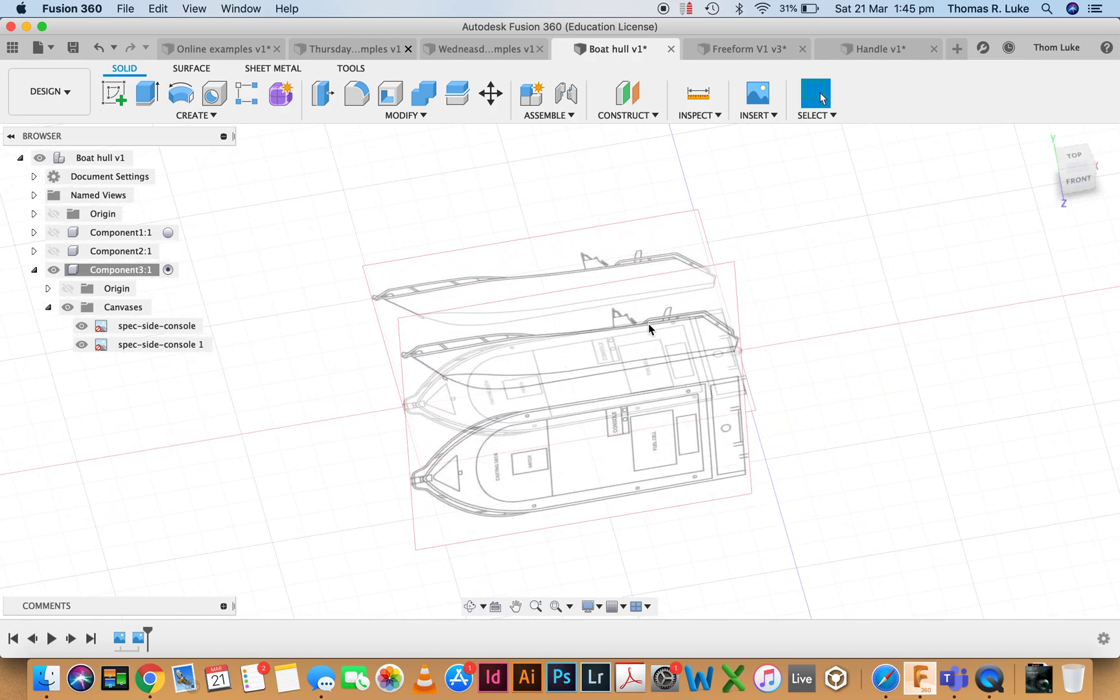
{"action": "left_click", "coordinate": [81, 344]}
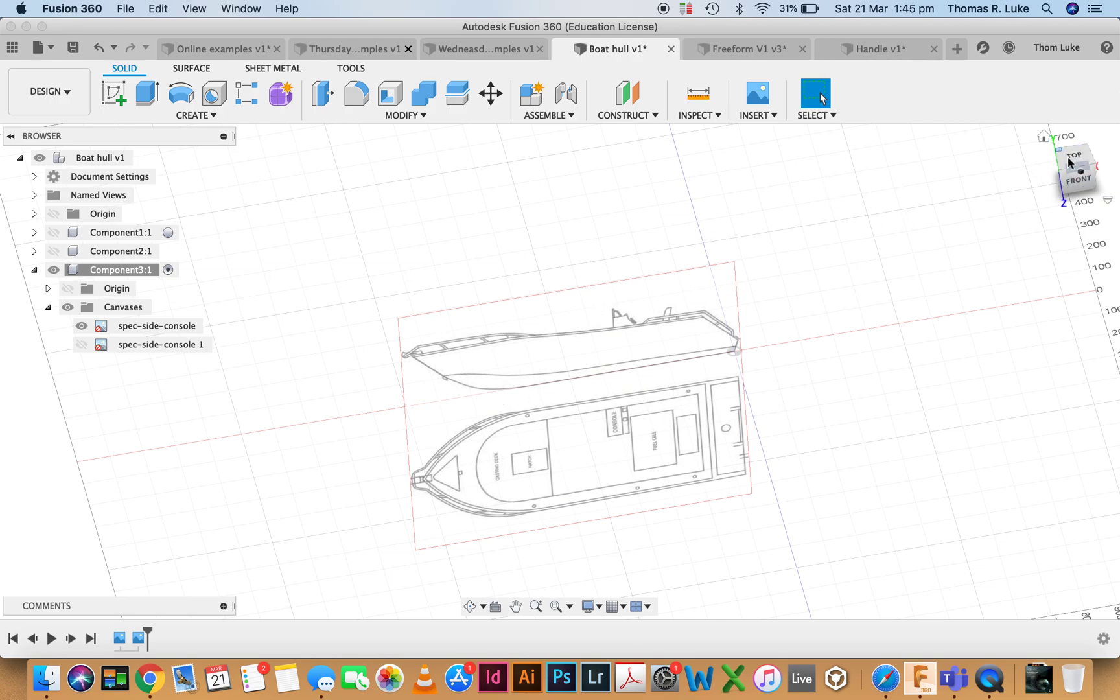
{"action": "left_click", "coordinate": [1077, 180]}
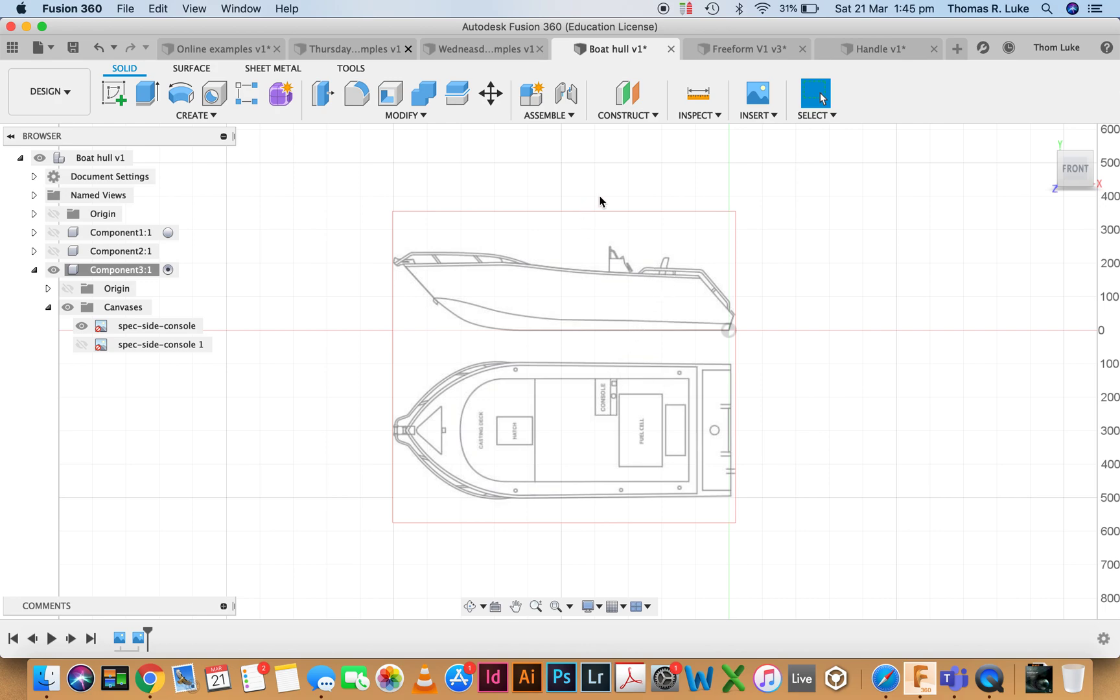
In the Form environment, create a four-corner face over the stern of the side canvas
{"action": "left_click", "coordinate": [281, 94]}
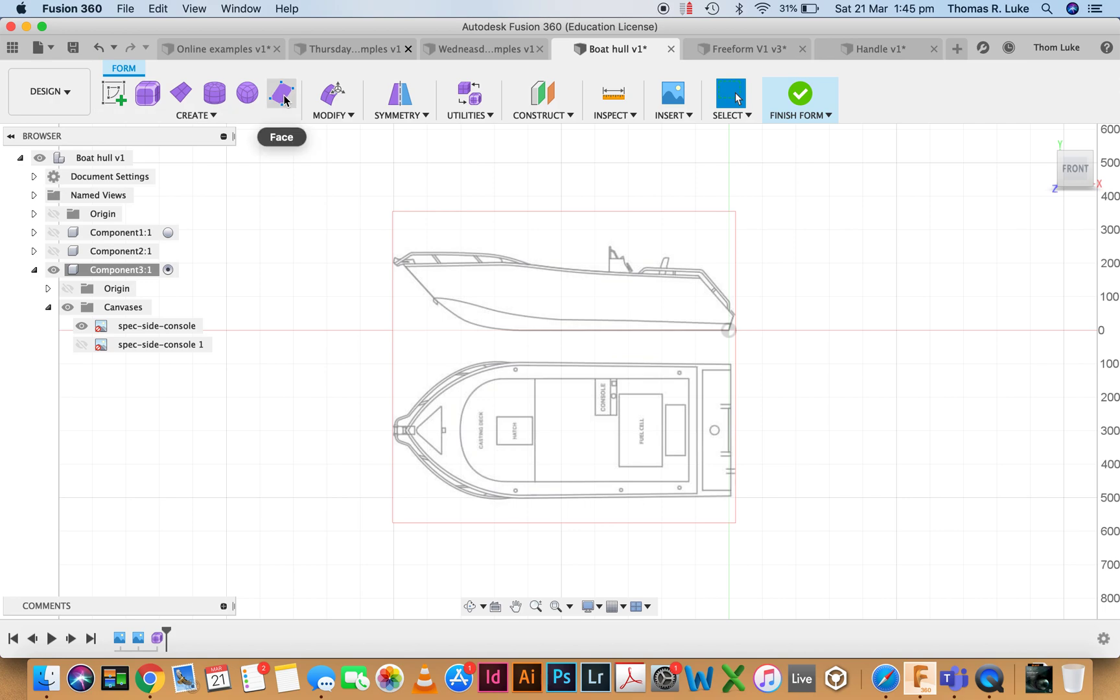
{"action": "left_click", "coordinate": [283, 96]}
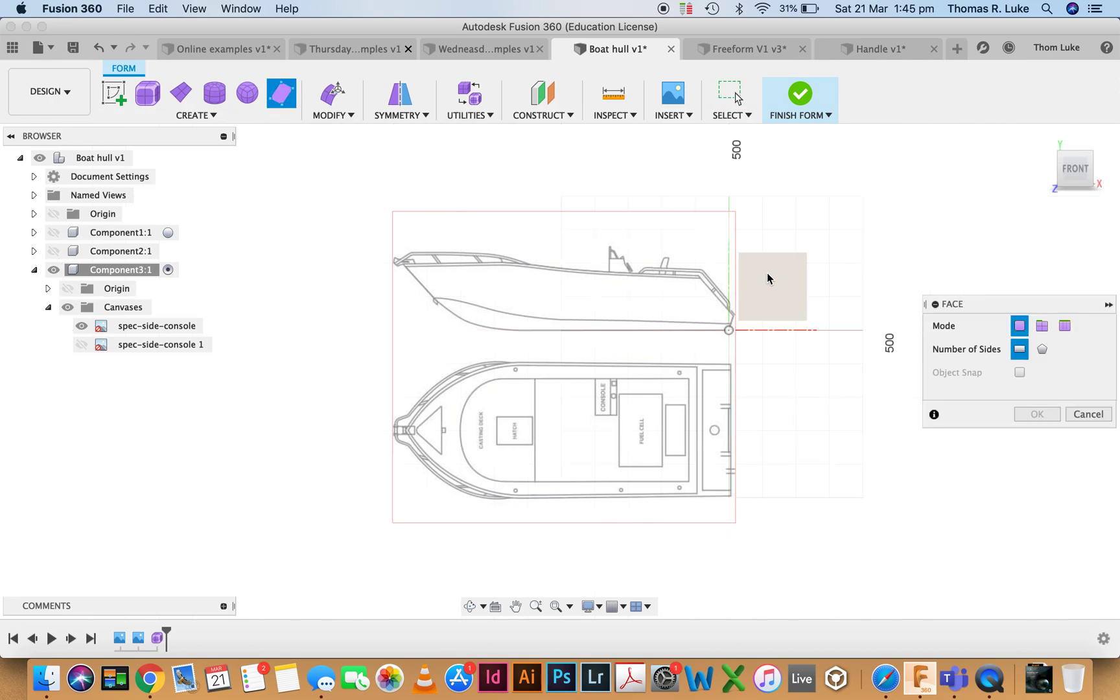
{"action": "scroll", "coordinate": [660, 293], "scroll_direction": "up", "scroll_amount": 8}
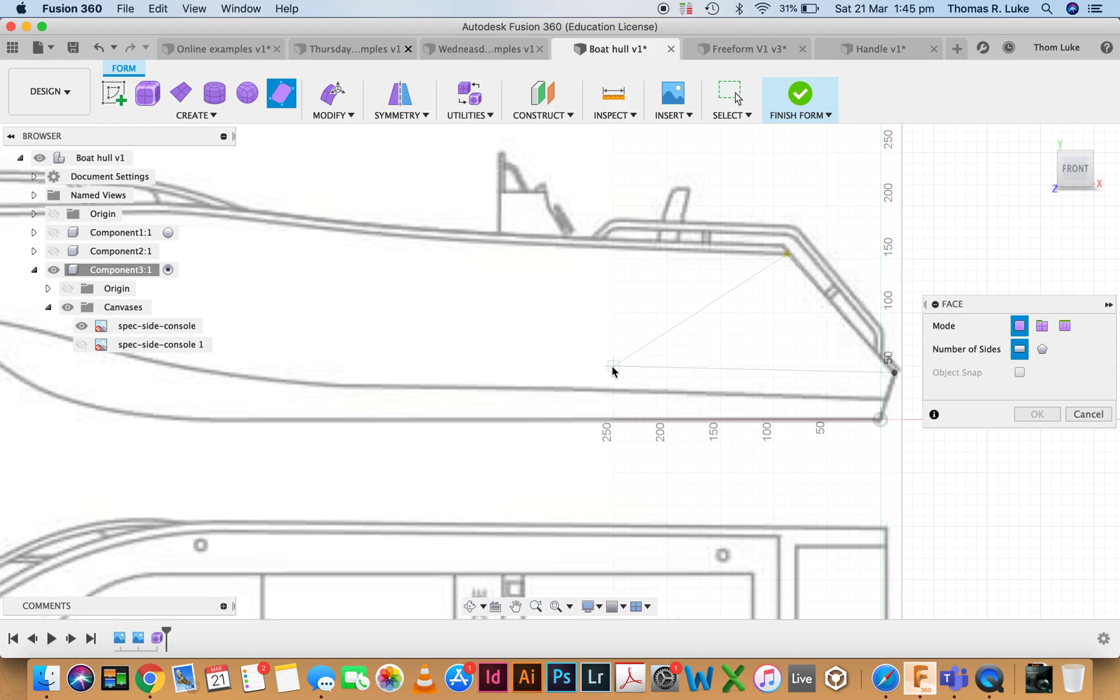
{"action": "left_click", "coordinate": [612, 248]}
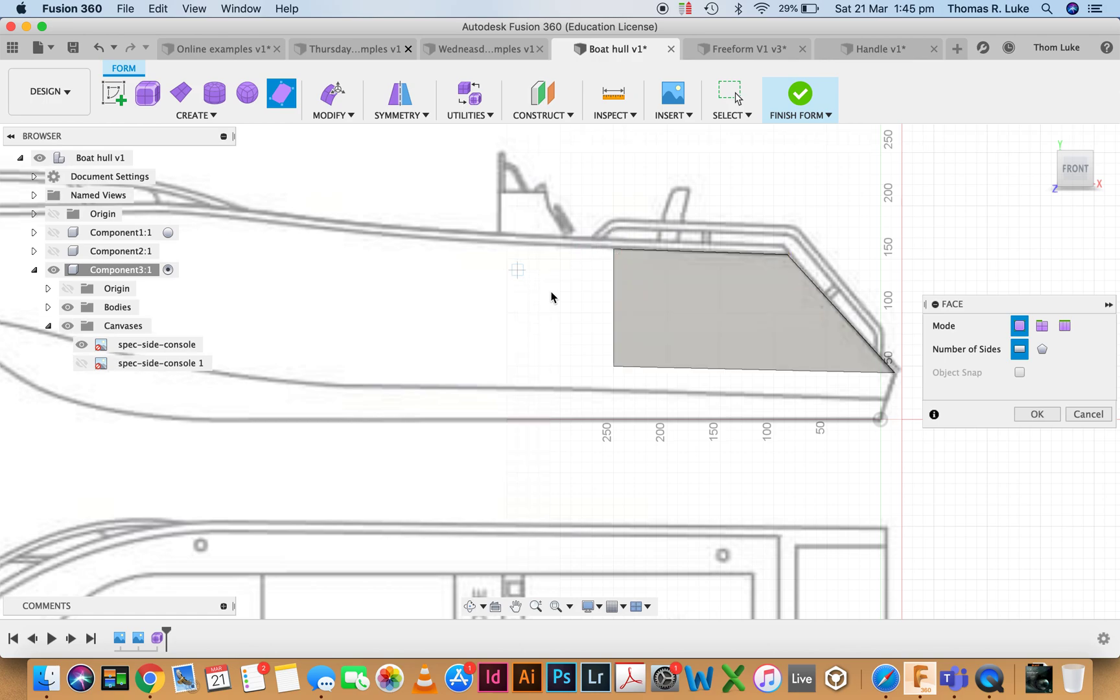
{"action": "scroll", "coordinate": [620, 393], "scroll_direction": "down", "scroll_amount": 2}
{"action": "left_click", "coordinate": [1032, 415]}
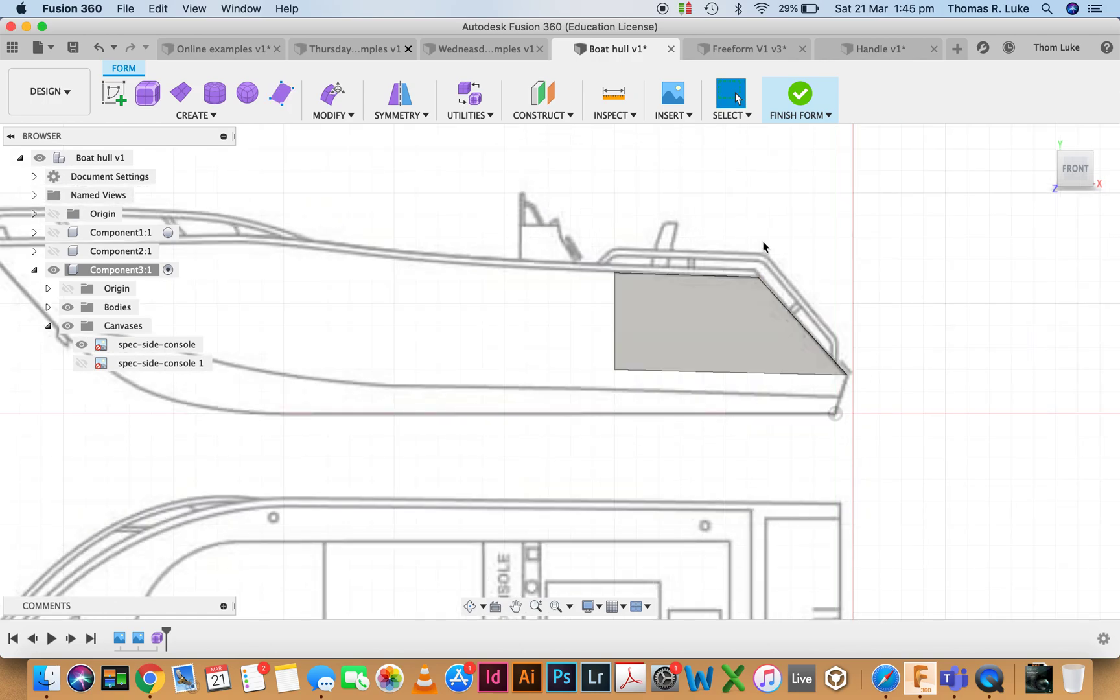
Return to the home view and select the new face for editing
{"action": "left_click", "coordinate": [1043, 138]}
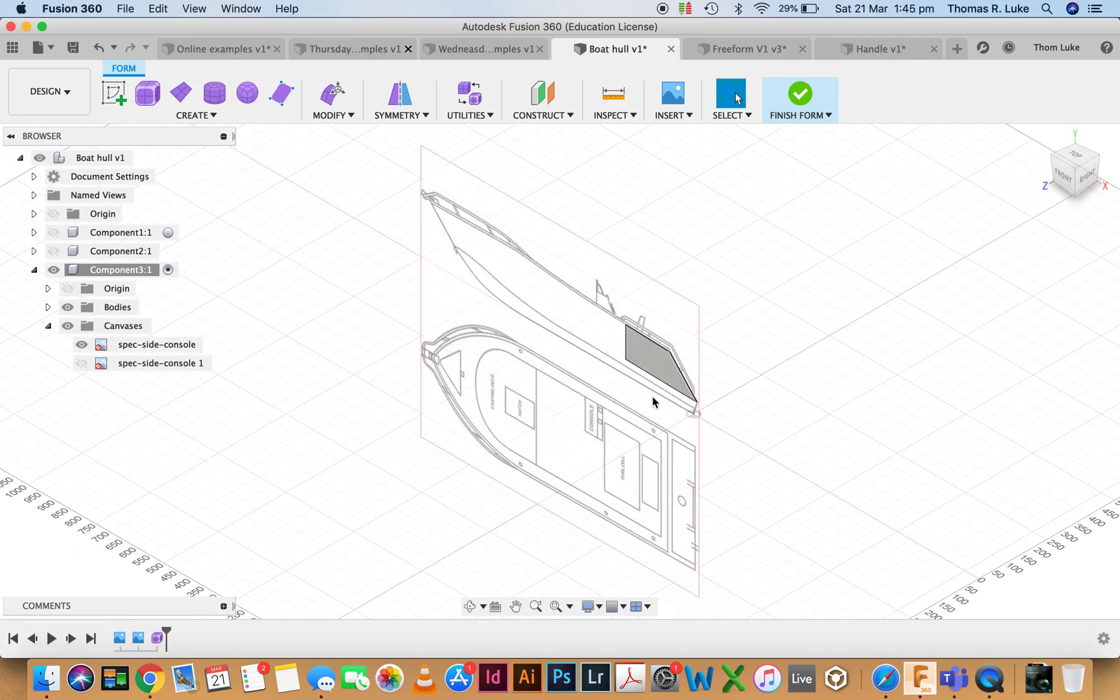
{"action": "scroll", "coordinate": [652, 396], "scroll_direction": "up", "scroll_amount": 3}
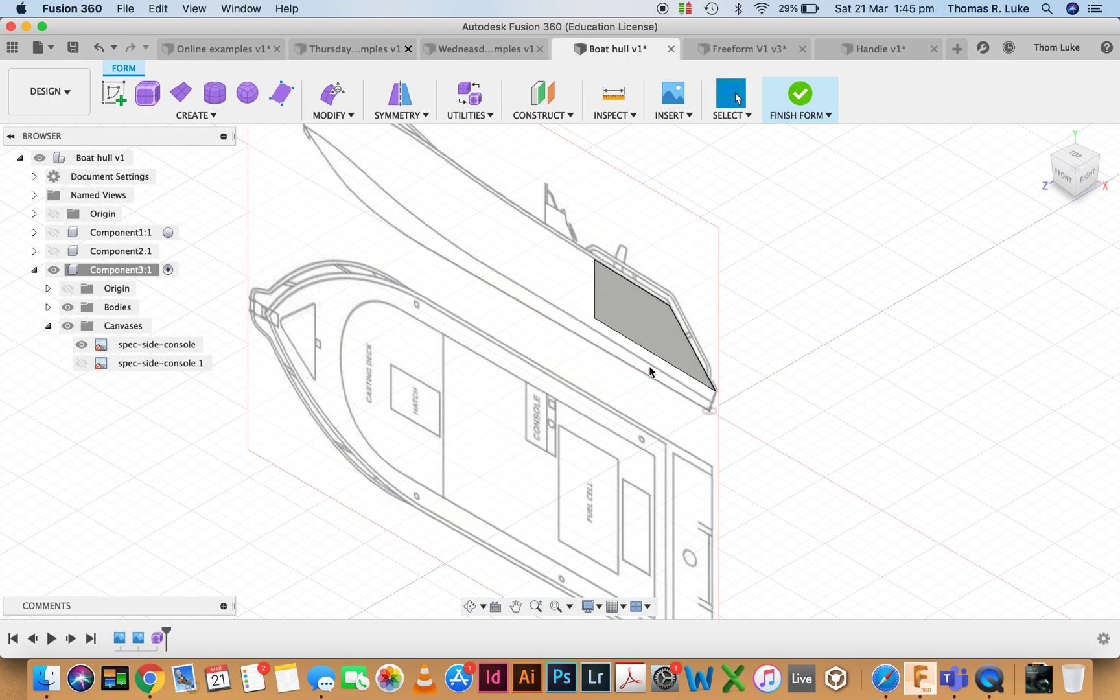
{"action": "left_click", "coordinate": [668, 337]}
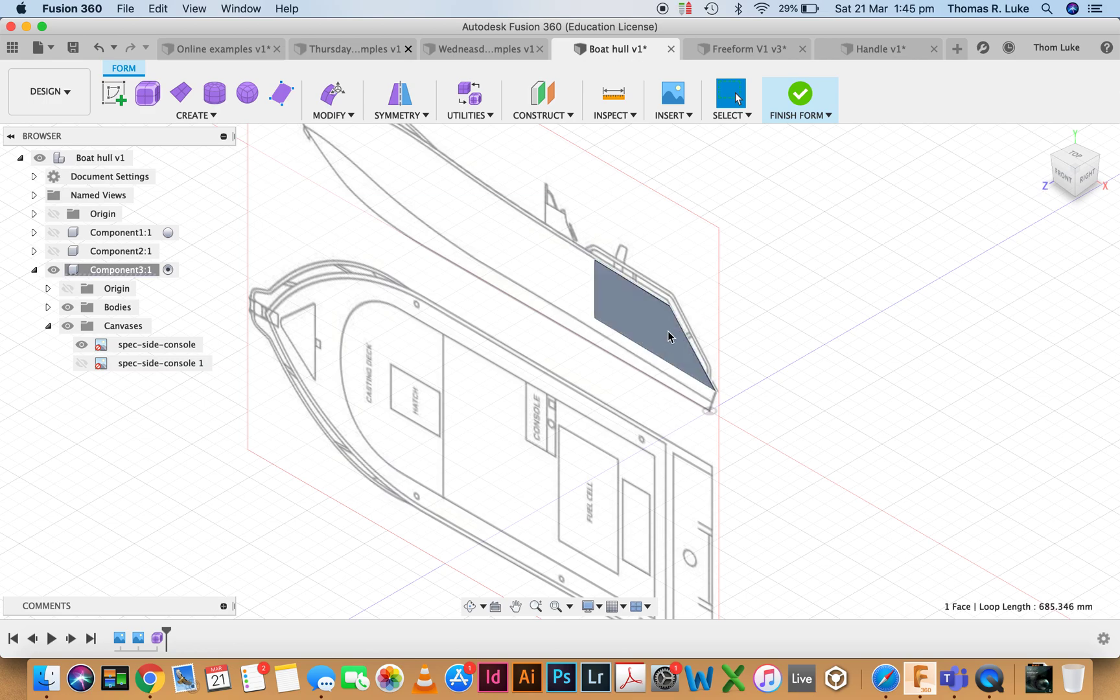
{"action": "right_click", "coordinate": [626, 298]}
Push the face about 188 mm out sideways and swap to the top-view canvas
{"action": "left_click", "coordinate": [684, 274]}
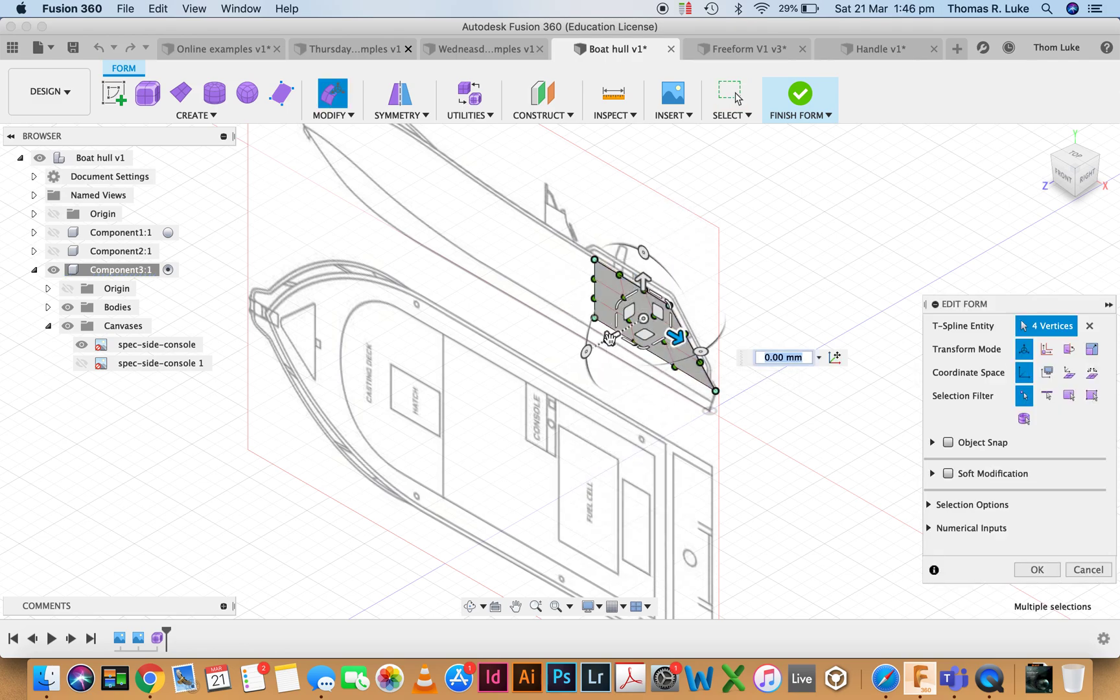
{"action": "left_click_drag", "start_coordinate": [675, 336], "coordinate": [525, 377]}
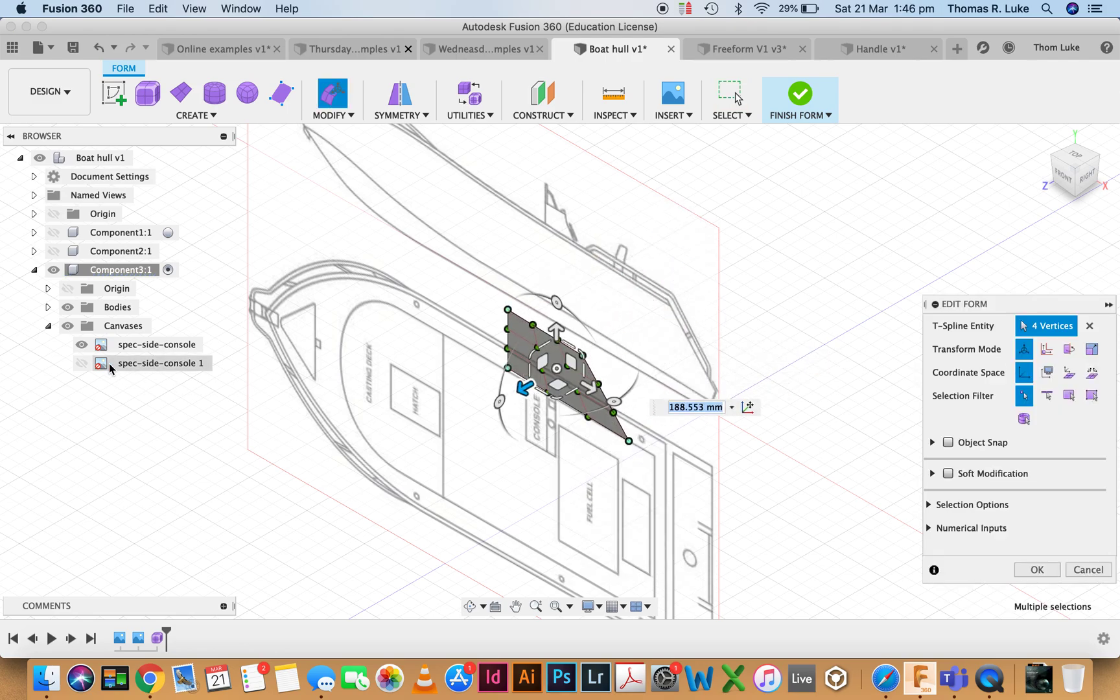
{"action": "left_click", "coordinate": [81, 364]}
{"action": "left_click", "coordinate": [81, 344]}
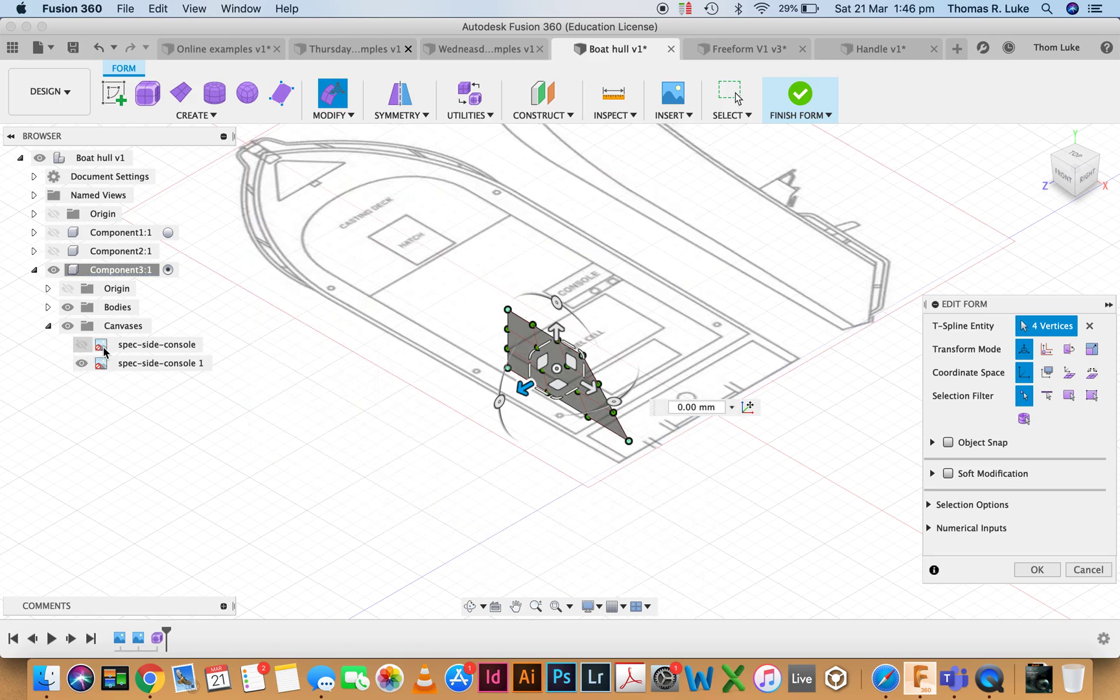
From the top, shift the face edge 9.689 mm onto the hull outline and accept
{"action": "left_click", "coordinate": [1072, 159]}
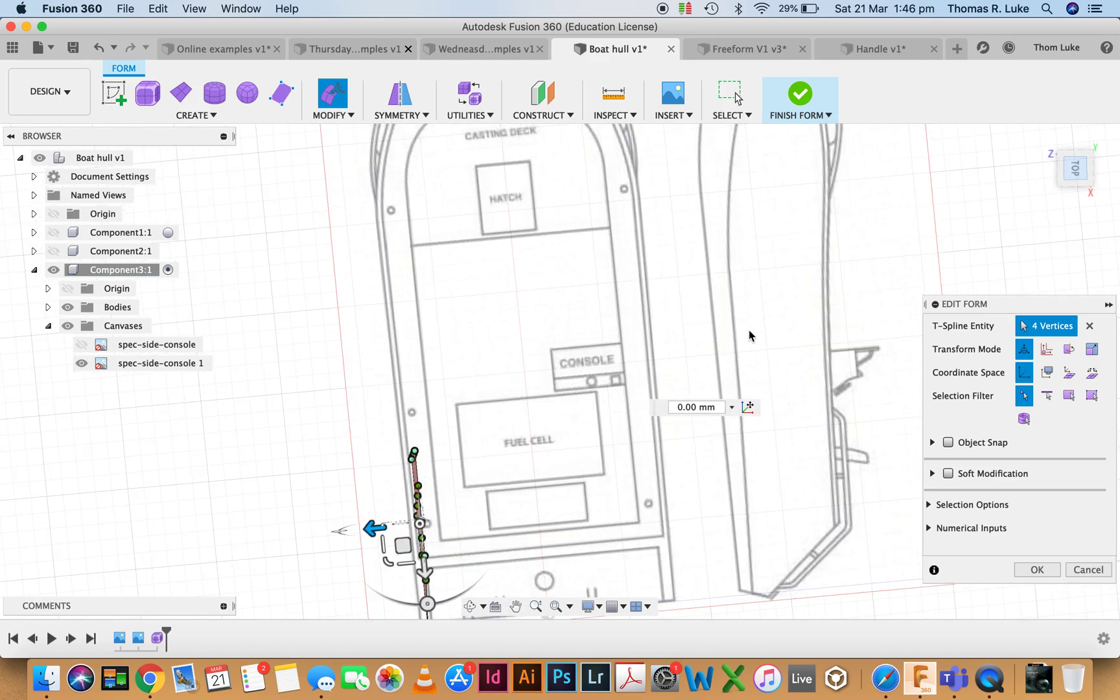
{"action": "scroll", "coordinate": [382, 518], "scroll_direction": "down", "scroll_amount": 3}
{"action": "scroll", "coordinate": [390, 548], "scroll_direction": "up", "scroll_amount": 6}
{"action": "scroll", "coordinate": [391, 548], "scroll_direction": "up", "scroll_amount": 4}
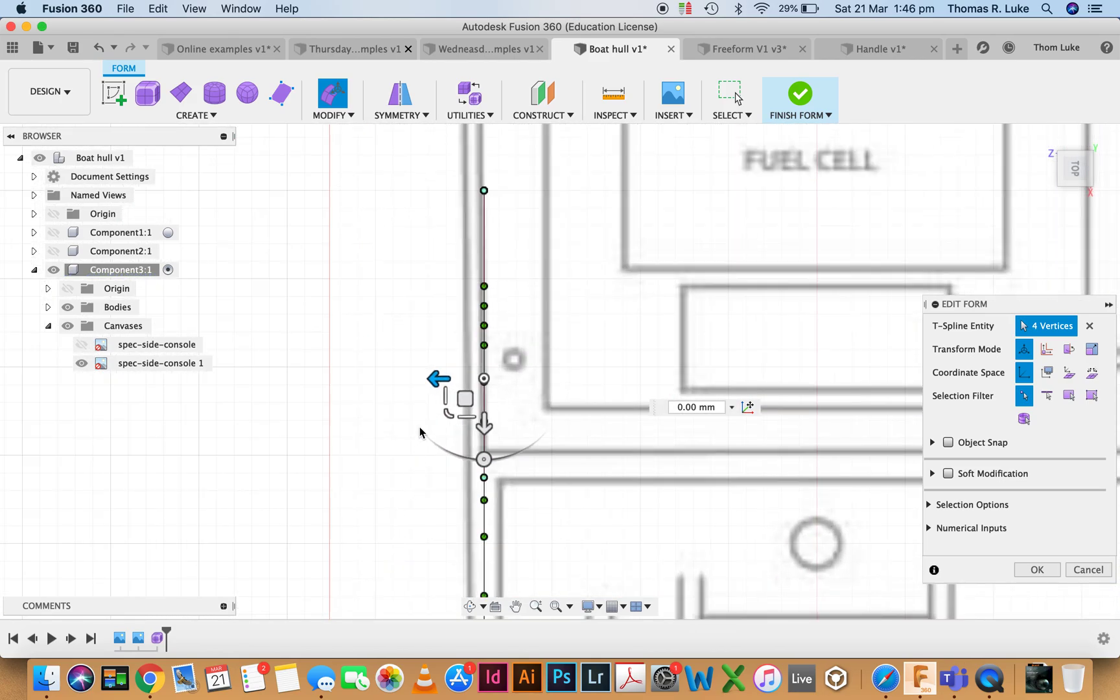
{"action": "left_click_drag", "start_coordinate": [436, 377], "coordinate": [418, 377]}
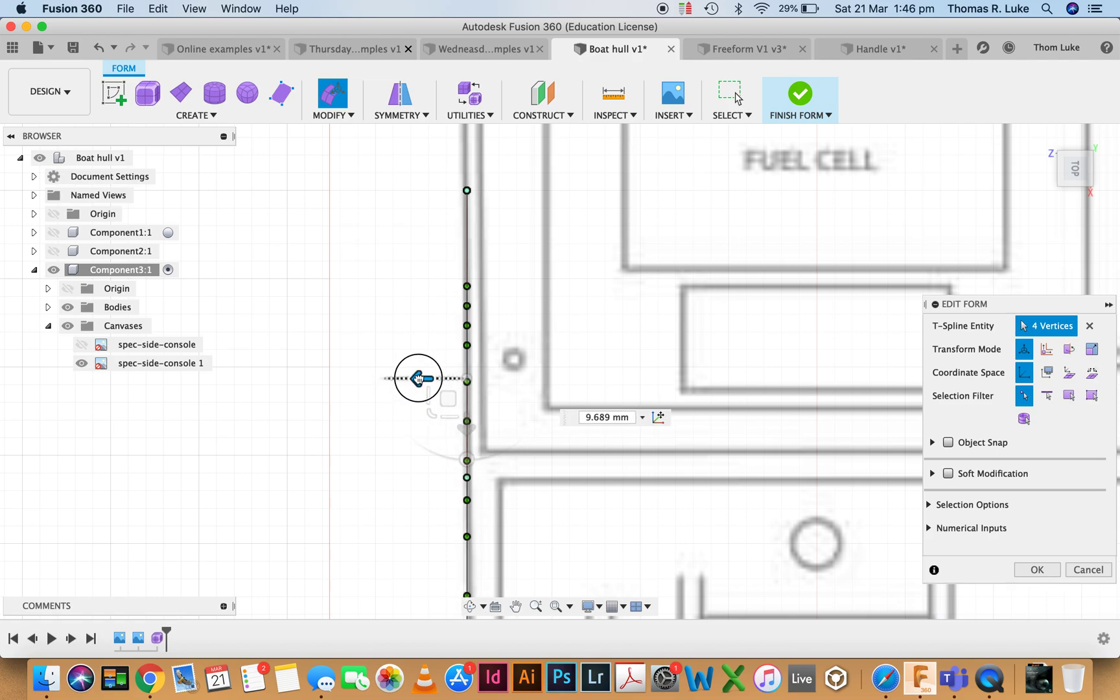
{"action": "scroll", "coordinate": [420, 381], "scroll_direction": "down", "scroll_amount": 2}
{"action": "scroll", "coordinate": [426, 558], "scroll_direction": "up", "scroll_amount": 3}
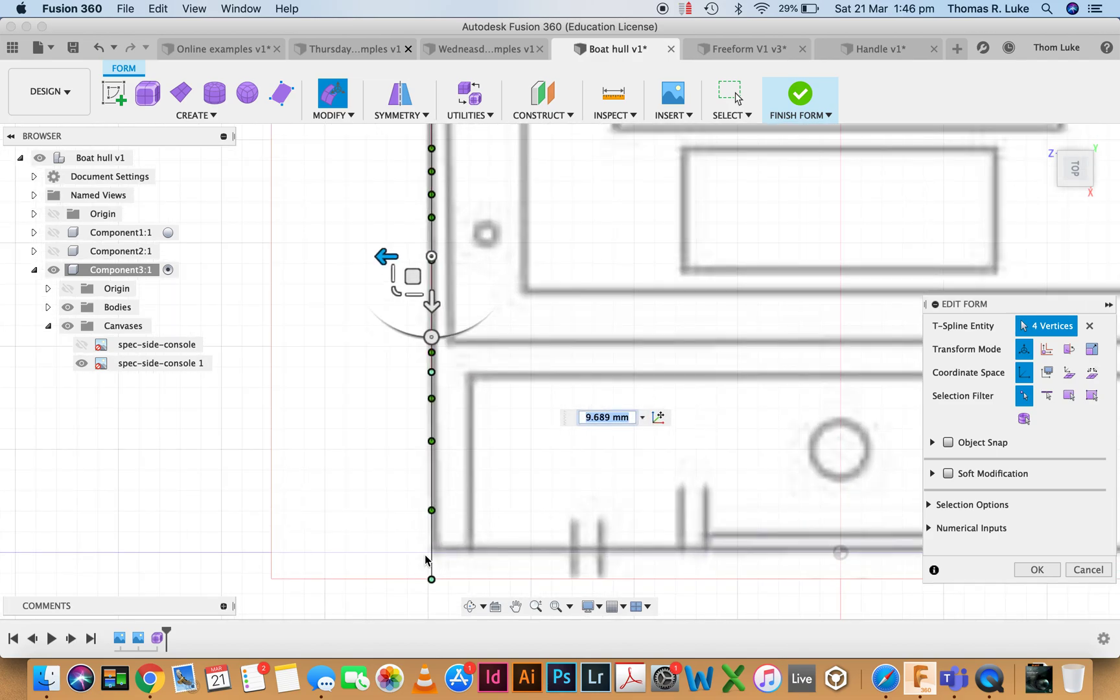
{"action": "scroll", "coordinate": [426, 276], "scroll_direction": "down", "scroll_amount": 3}
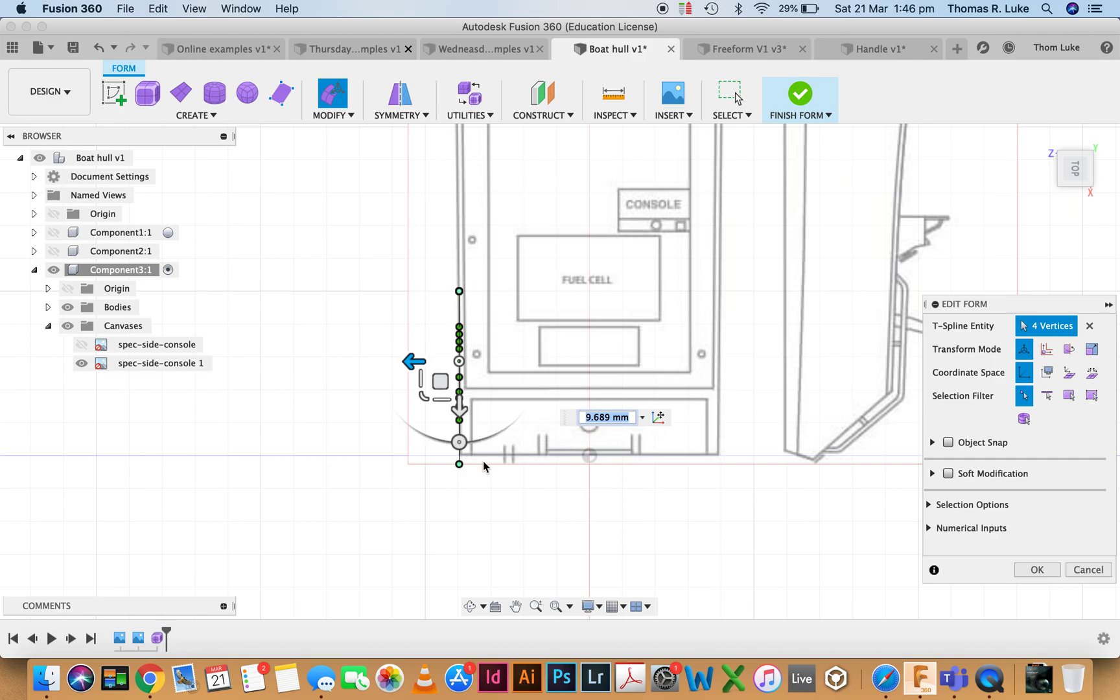
{"action": "mouse_move", "coordinate": [504, 448]}
{"action": "middle_mouse_down", "text": "shift"}
{"action": "mouse_move", "coordinate": [527, 440]}
{"action": "mouse_move", "coordinate": [518, 446]}
{"action": "middle_mouse_up", "text": "shift"}
{"action": "left_click", "coordinate": [1036, 570]}
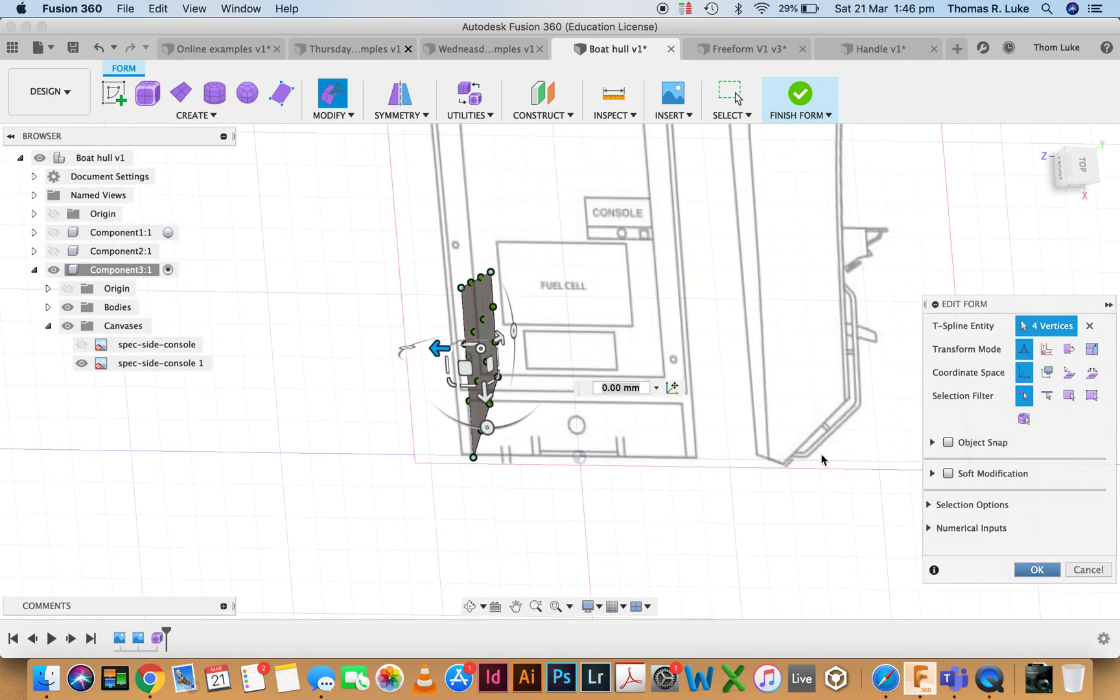
Show the side-view canvas again and orbit back to see both canvases
{"action": "mouse_move", "coordinate": [525, 372]}
{"action": "middle_mouse_down", "text": "shift"}
{"action": "mouse_move", "coordinate": [645, 320]}
{"action": "mouse_move", "coordinate": [640, 408]}
{"action": "mouse_move", "coordinate": [313, 357]}
{"action": "middle_mouse_up", "text": "shift"}
{"action": "left_click", "coordinate": [81, 344]}
{"action": "middle_click_drag", "start_coordinate": [81, 344], "coordinate": [457, 486], "text": "shift"}
Hide the top-view canvas, view the side drawing straight on, and start Edit Form on the grey face
{"action": "left_click", "coordinate": [88, 367]}
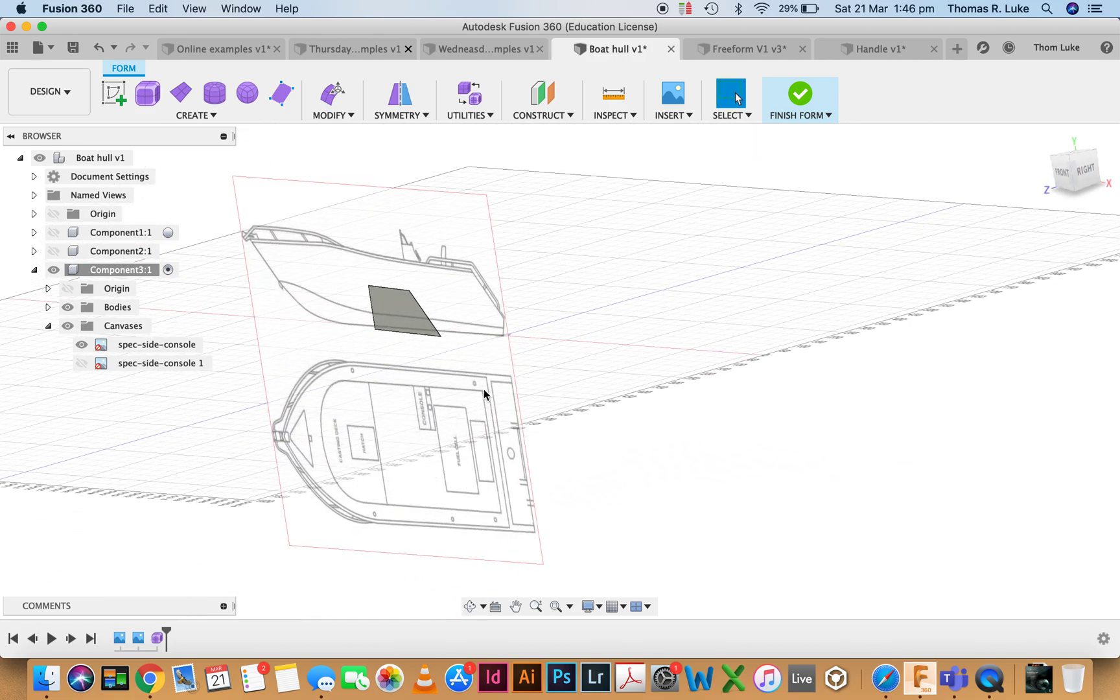
{"action": "middle_click_drag", "start_coordinate": [489, 502], "coordinate": [409, 424], "text": "shift"}
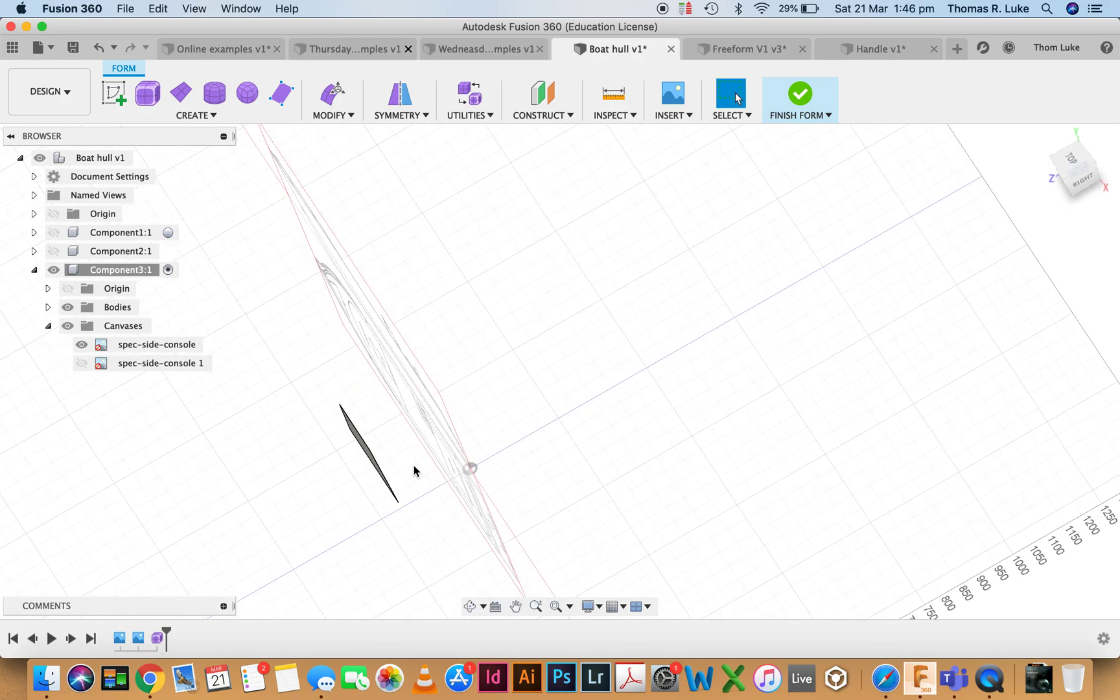
{"action": "middle_click_drag", "start_coordinate": [414, 471], "coordinate": [471, 422], "text": "shift"}
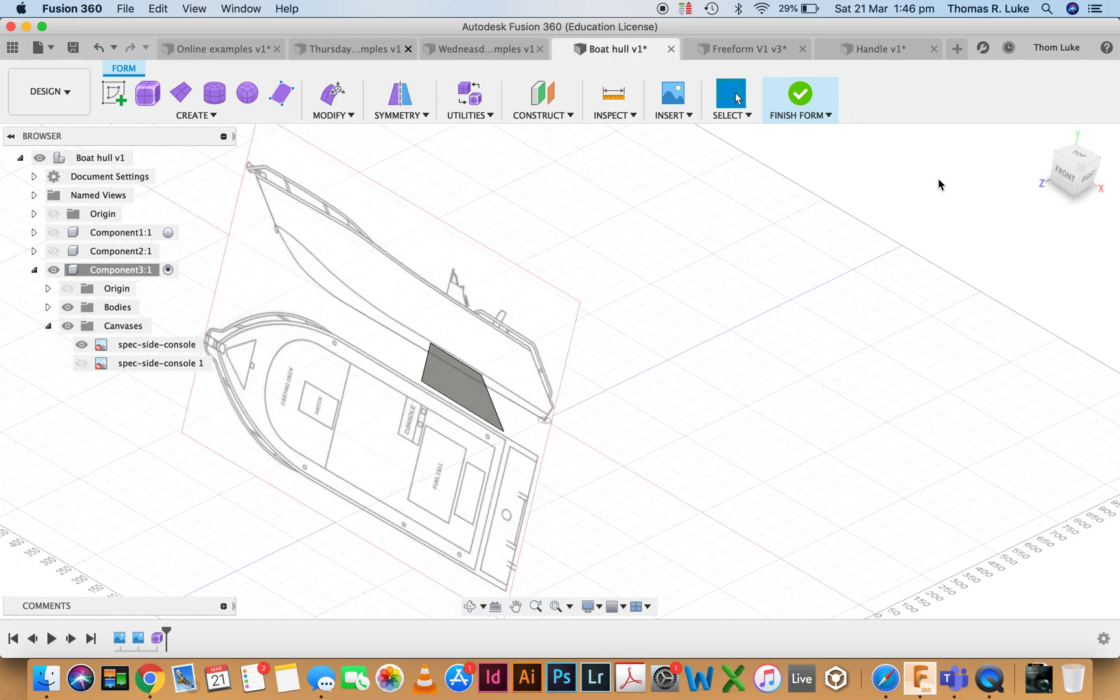
{"action": "left_click", "coordinate": [1067, 177]}
{"action": "scroll", "coordinate": [542, 342], "scroll_direction": "up", "scroll_amount": 3}
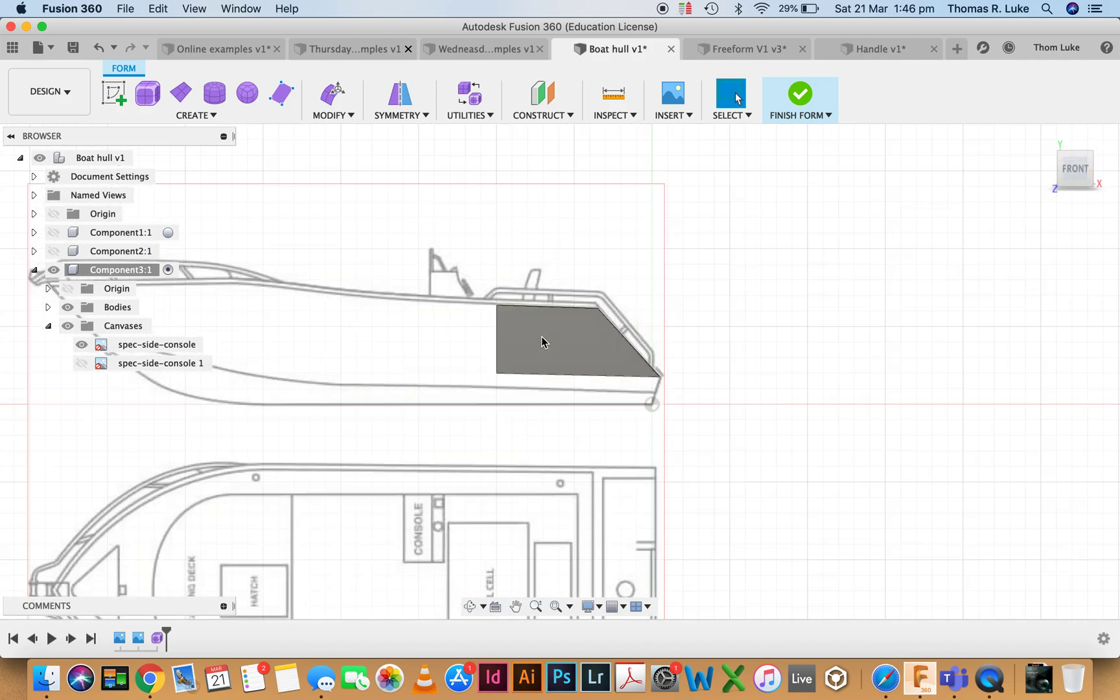
{"action": "left_click", "coordinate": [543, 343]}
{"action": "scroll", "coordinate": [530, 372], "scroll_direction": "up", "scroll_amount": 3}
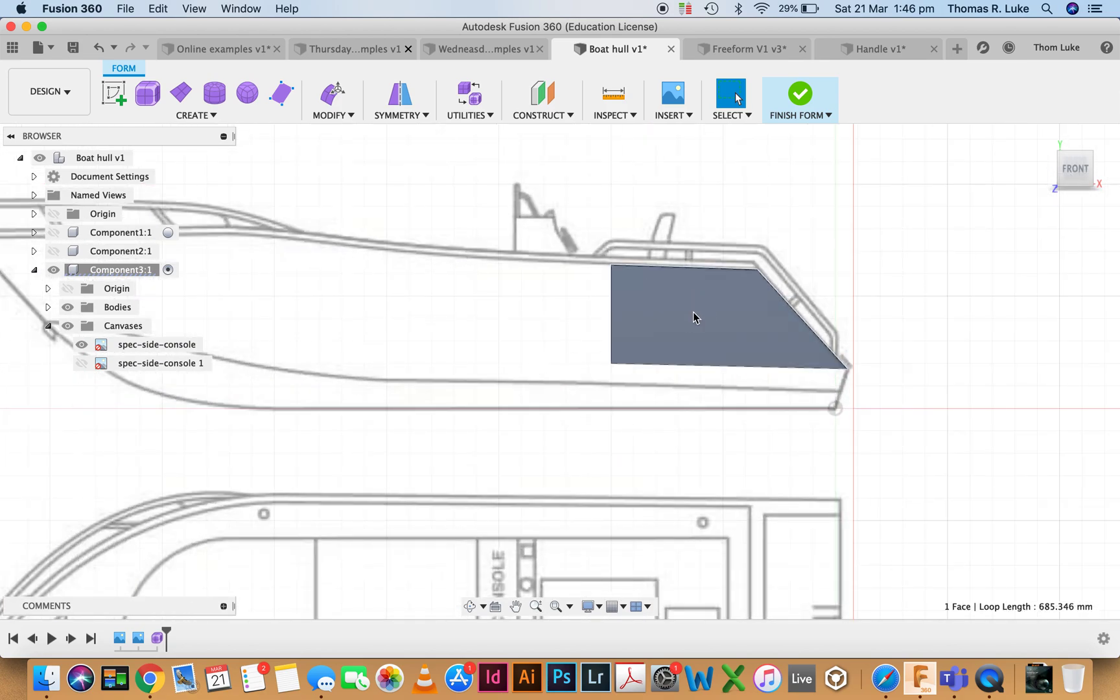
{"action": "right_click", "coordinate": [693, 318]}
{"action": "left_click", "coordinate": [755, 288]}
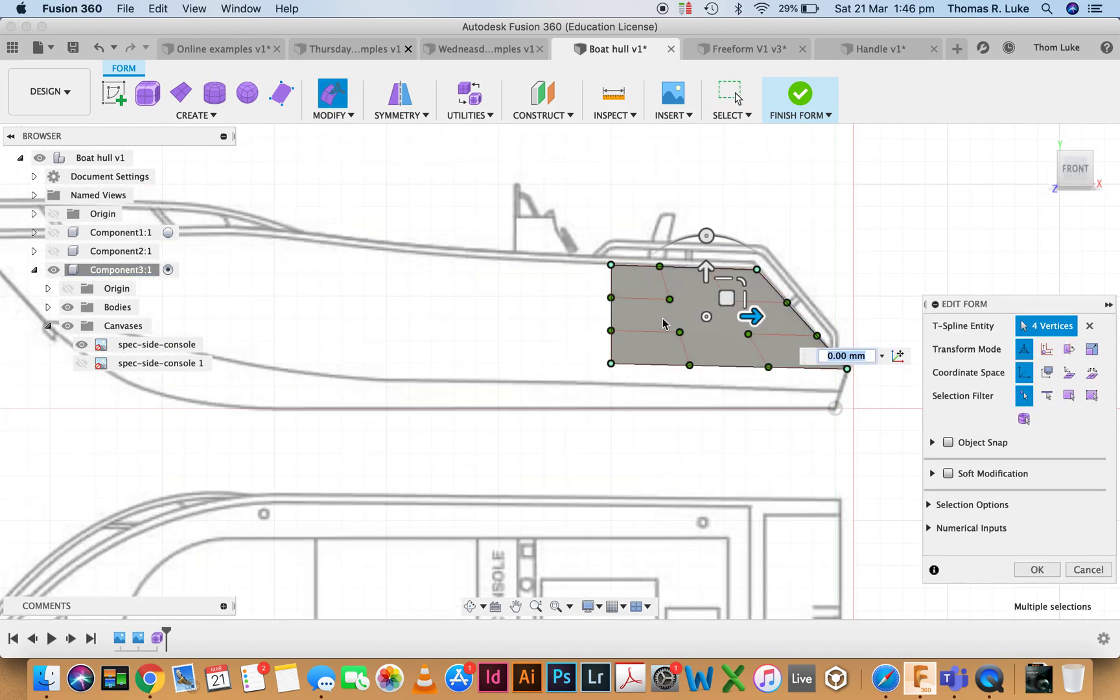
Extend three new face sections from the forward edge toward the bow along the hull
{"action": "left_click", "coordinate": [1046, 397]}
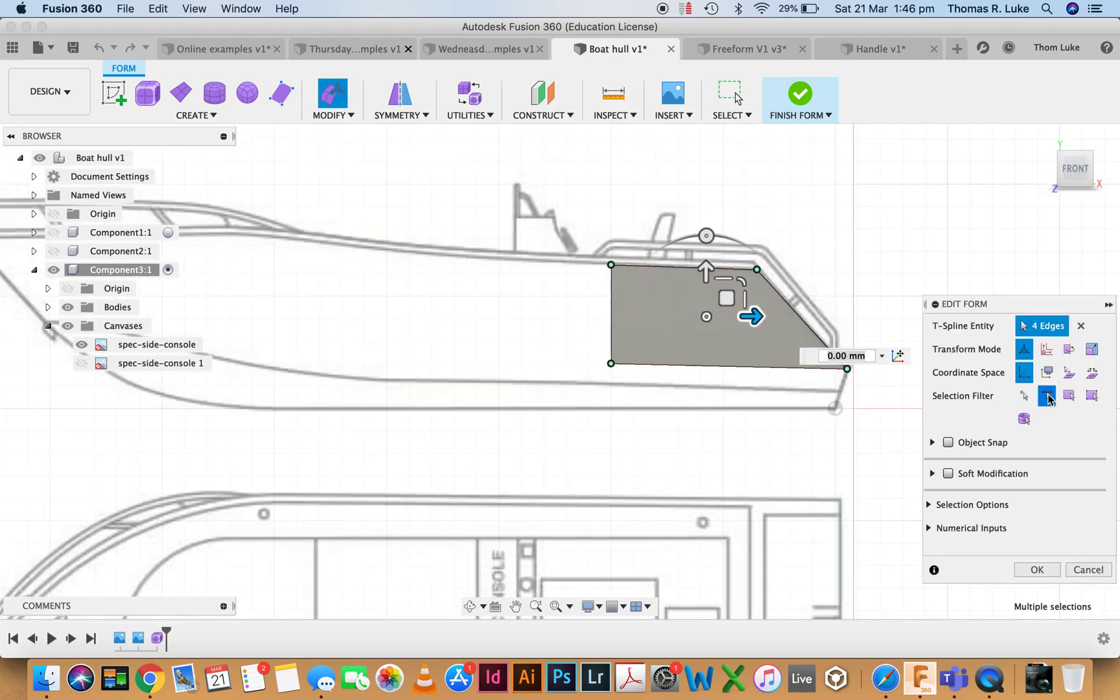
{"action": "left_click", "coordinate": [611, 313]}
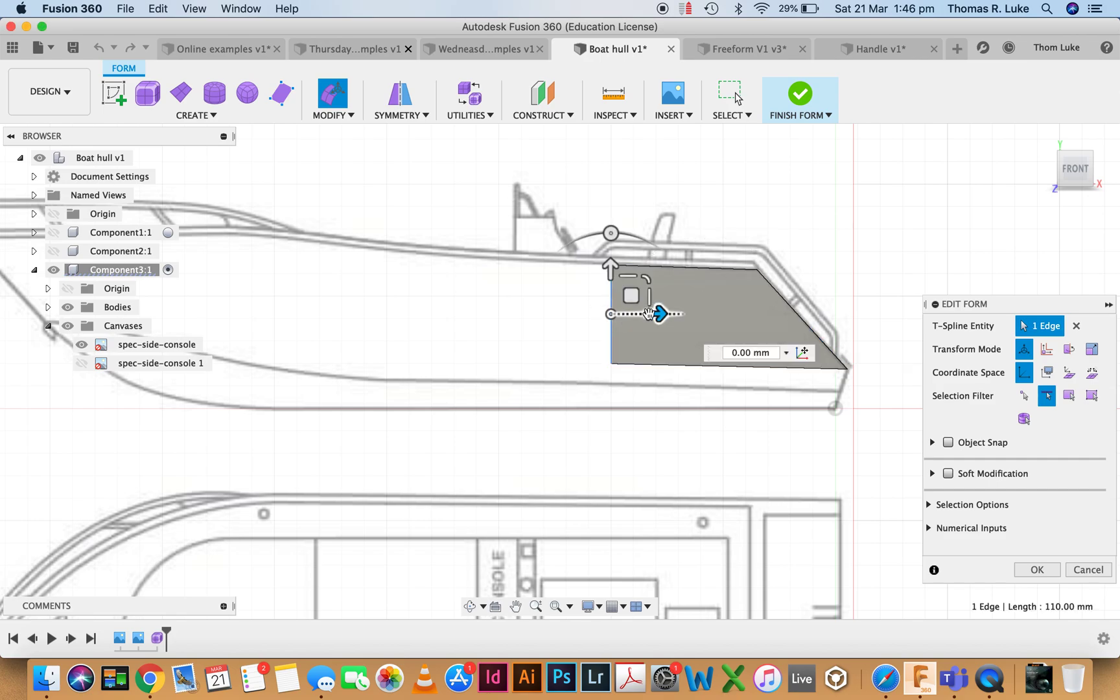
{"action": "left_click_drag", "start_coordinate": [646, 315], "coordinate": [484, 287]}
{"action": "scroll", "coordinate": [484, 287], "scroll_direction": "down", "scroll_amount": 5}
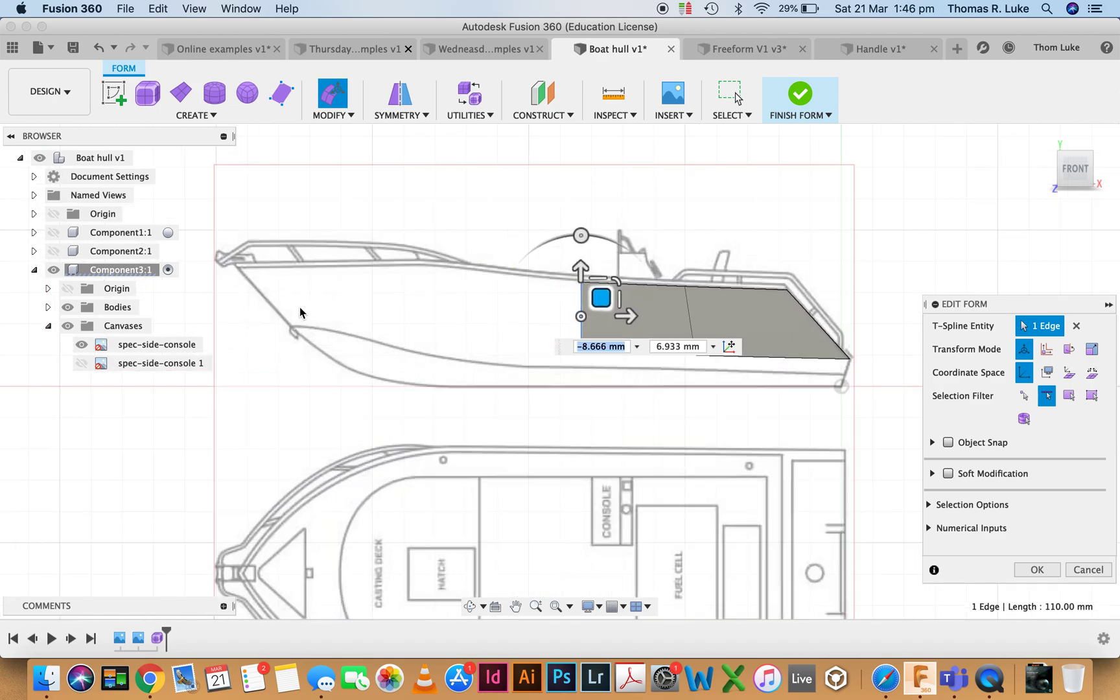
{"action": "scroll", "coordinate": [758, 300], "scroll_direction": "up", "scroll_amount": 5}
{"action": "left_click_drag", "start_coordinate": [734, 318], "coordinate": [532, 282]}
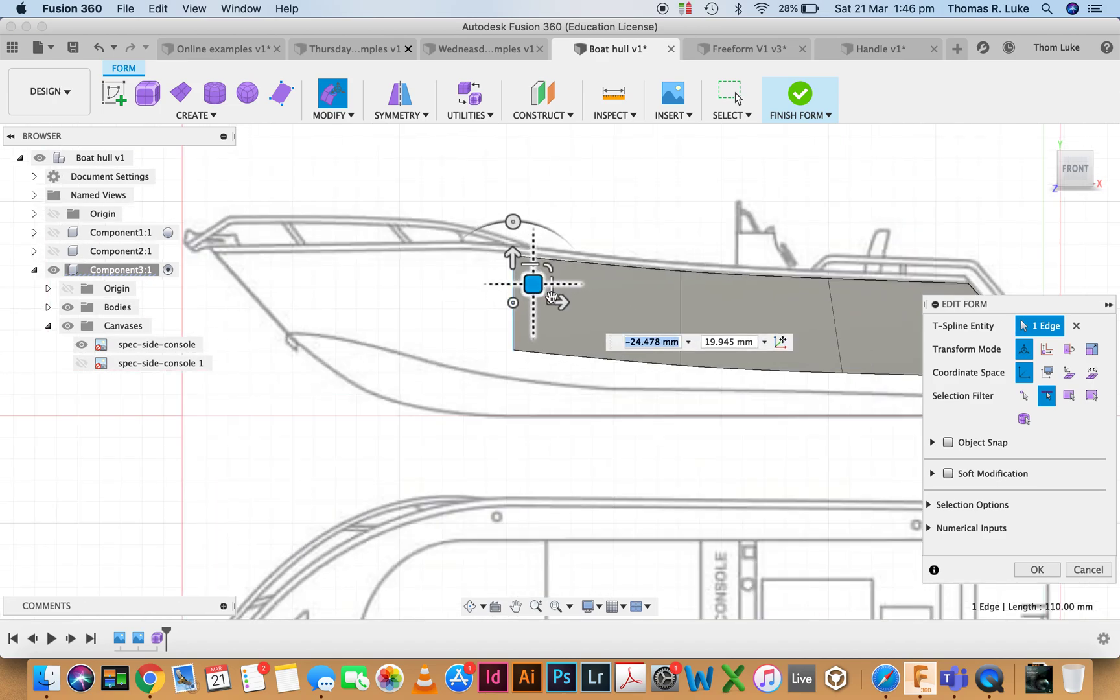
{"action": "scroll", "coordinate": [712, 305], "scroll_direction": "down", "scroll_amount": 3}
{"action": "scroll", "coordinate": [428, 318], "scroll_direction": "up", "scroll_amount": 5}
{"action": "left_click_drag", "start_coordinate": [686, 307], "coordinate": [416, 292]}
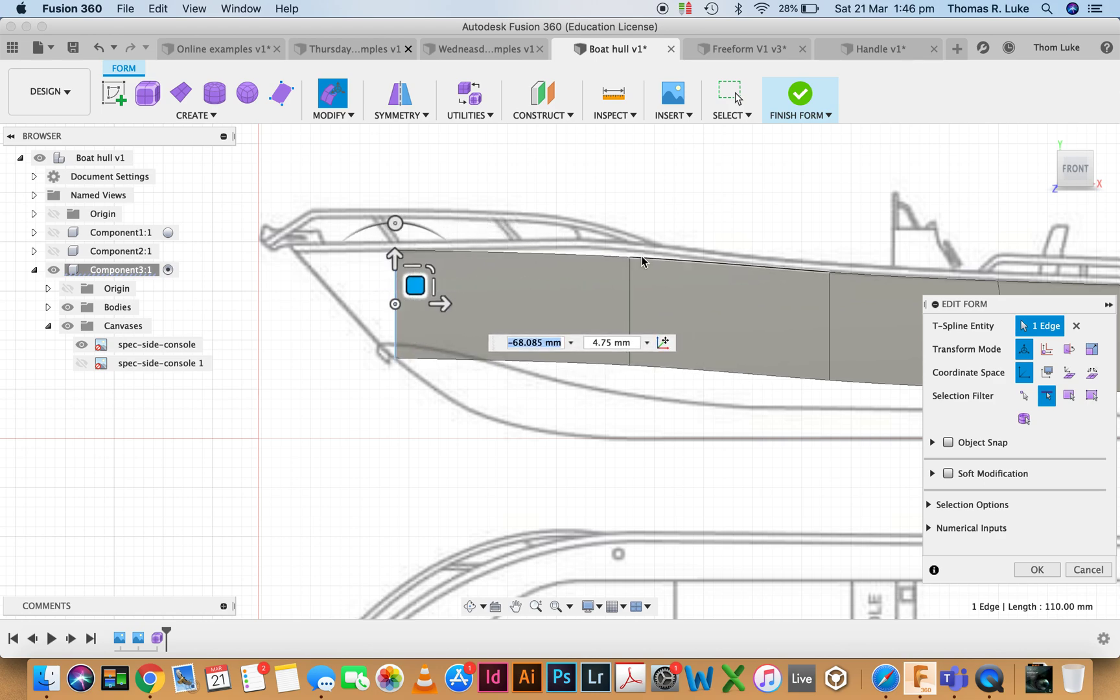
Raise one top-edge vertex so it follows the deck line
{"action": "left_click", "coordinate": [1016, 396]}
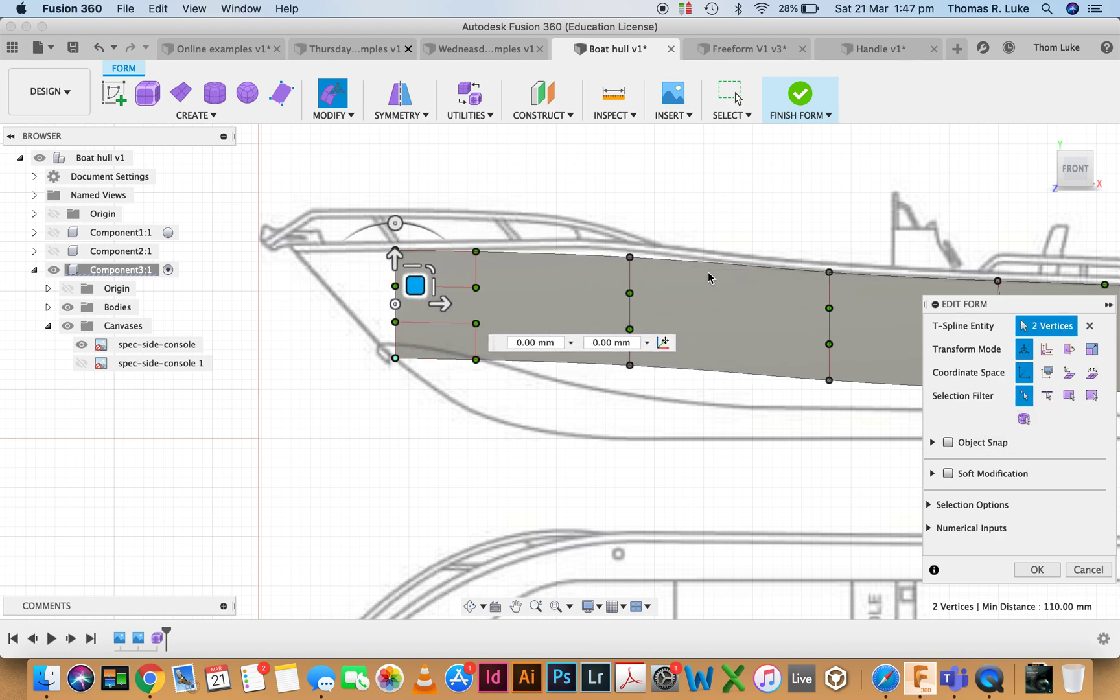
{"action": "left_click", "coordinate": [629, 258]}
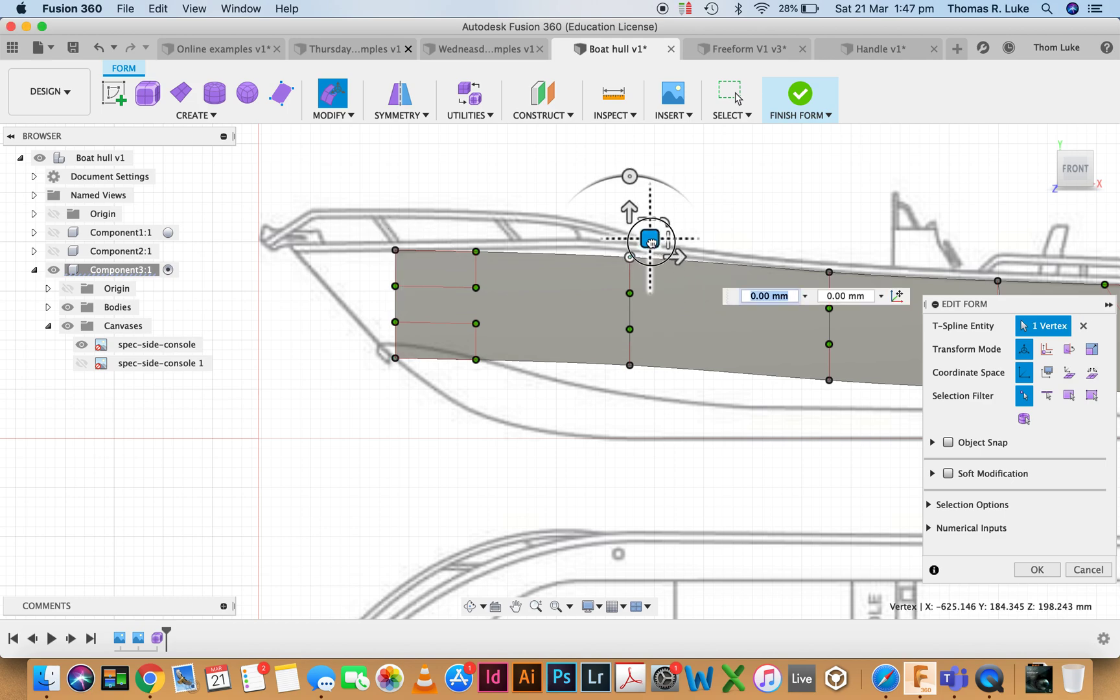
{"action": "left_click_drag", "start_coordinate": [650, 242], "coordinate": [649, 229]}
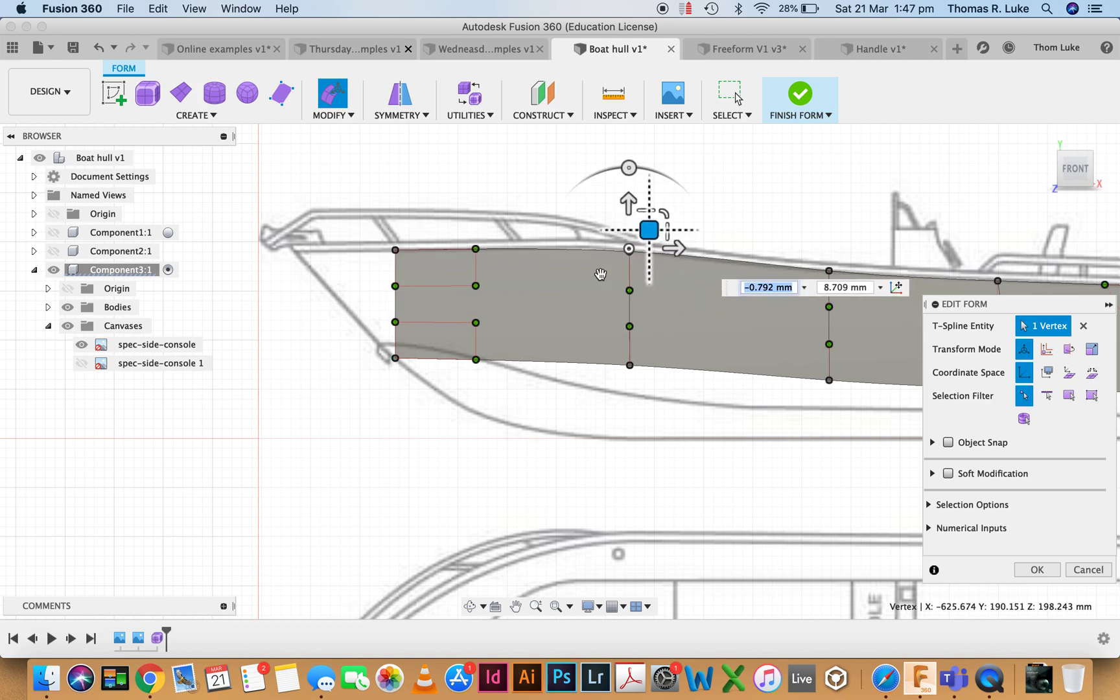
Move and tilt the bow end edge onto the drawing's sloping bow outline
{"action": "left_click", "coordinate": [1047, 395]}
{"action": "left_click", "coordinate": [395, 302]}
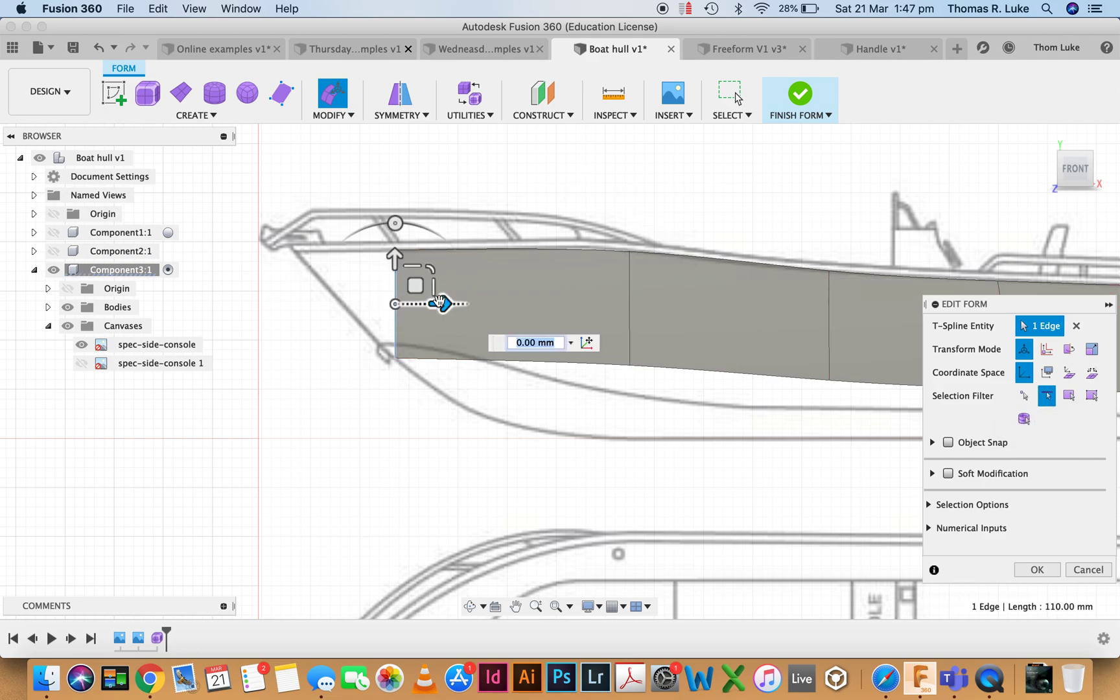
{"action": "mouse_move", "coordinate": [440, 302]}
{"action": "left_mouse_down"}
{"action": "mouse_move", "coordinate": [456, 302]}
{"action": "mouse_move", "coordinate": [441, 303]}
{"action": "left_mouse_up"}
{"action": "left_click_drag", "start_coordinate": [391, 224], "coordinate": [358, 232]}
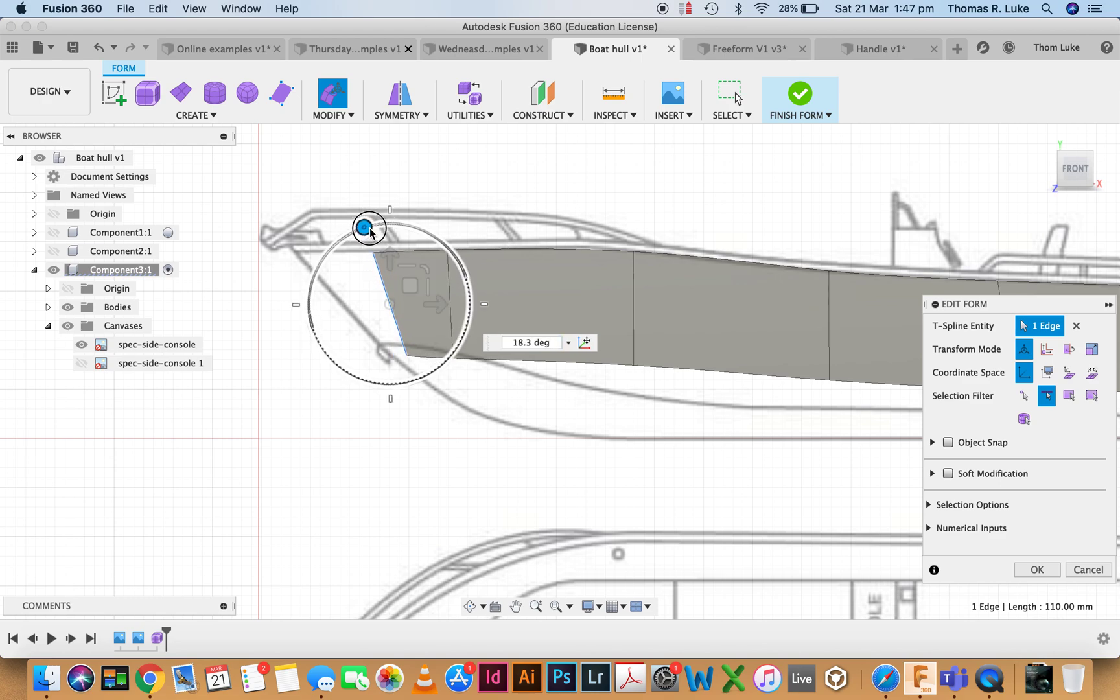
{"action": "left_click_drag", "start_coordinate": [369, 232], "coordinate": [374, 231]}
{"action": "left_click_drag", "start_coordinate": [411, 285], "coordinate": [380, 279]}
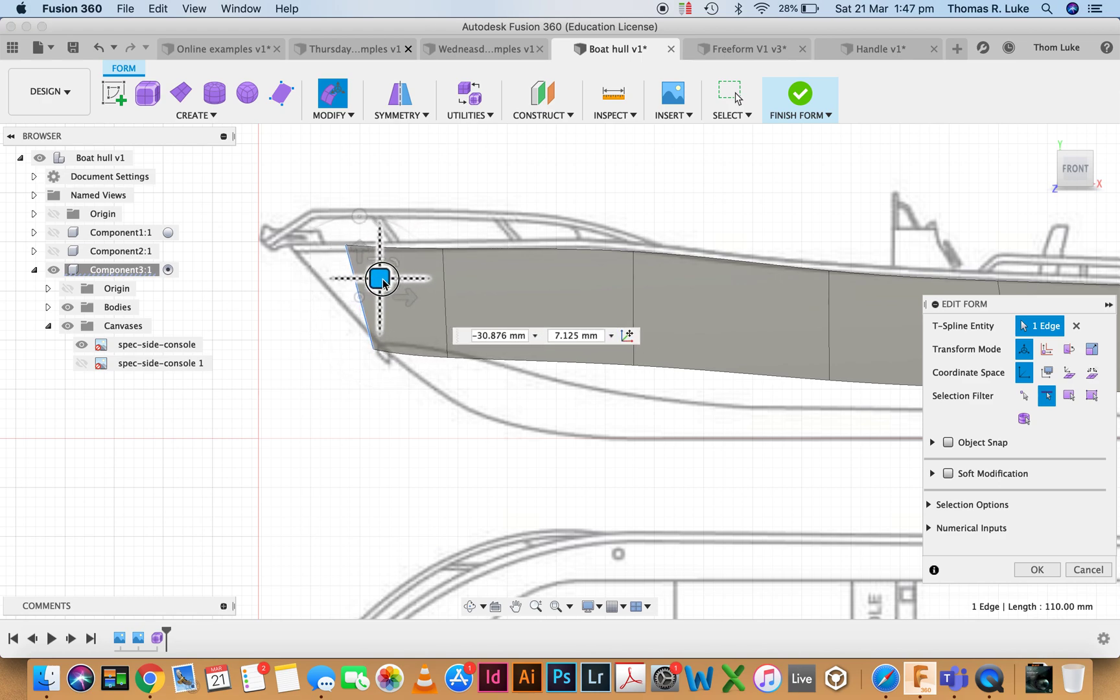
{"action": "left_click_drag", "start_coordinate": [359, 217], "coordinate": [331, 222]}
{"action": "left_click_drag", "start_coordinate": [370, 280], "coordinate": [353, 271]}
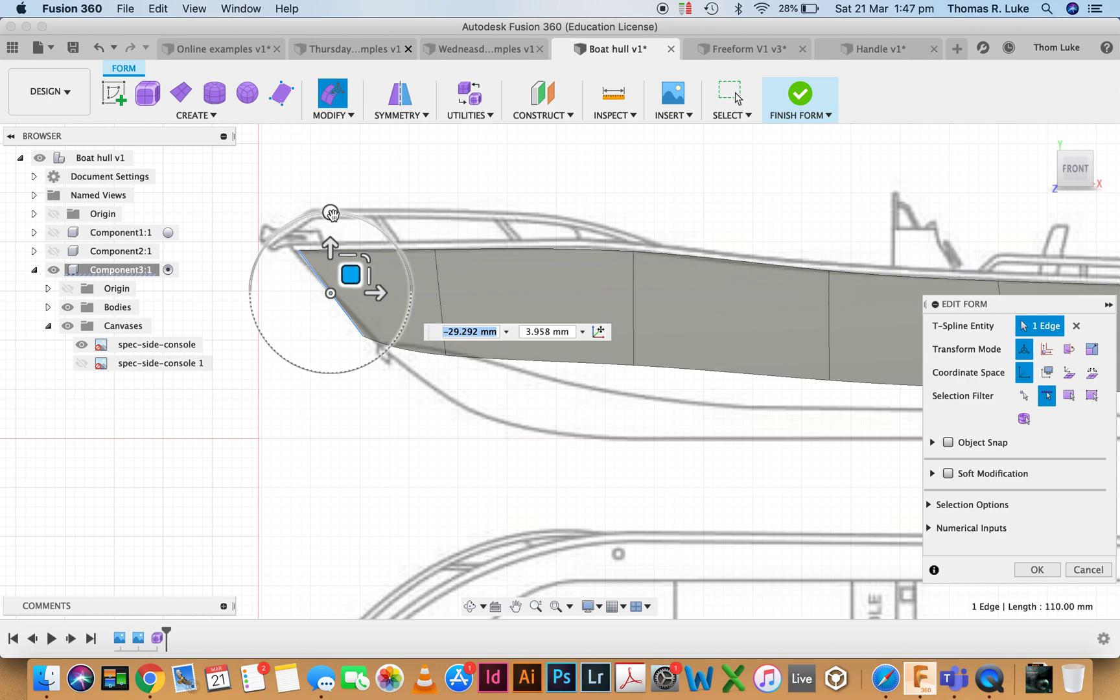
{"action": "left_click_drag", "start_coordinate": [330, 213], "coordinate": [325, 212]}
{"action": "scroll", "coordinate": [289, 281], "scroll_direction": "down", "scroll_amount": 3}
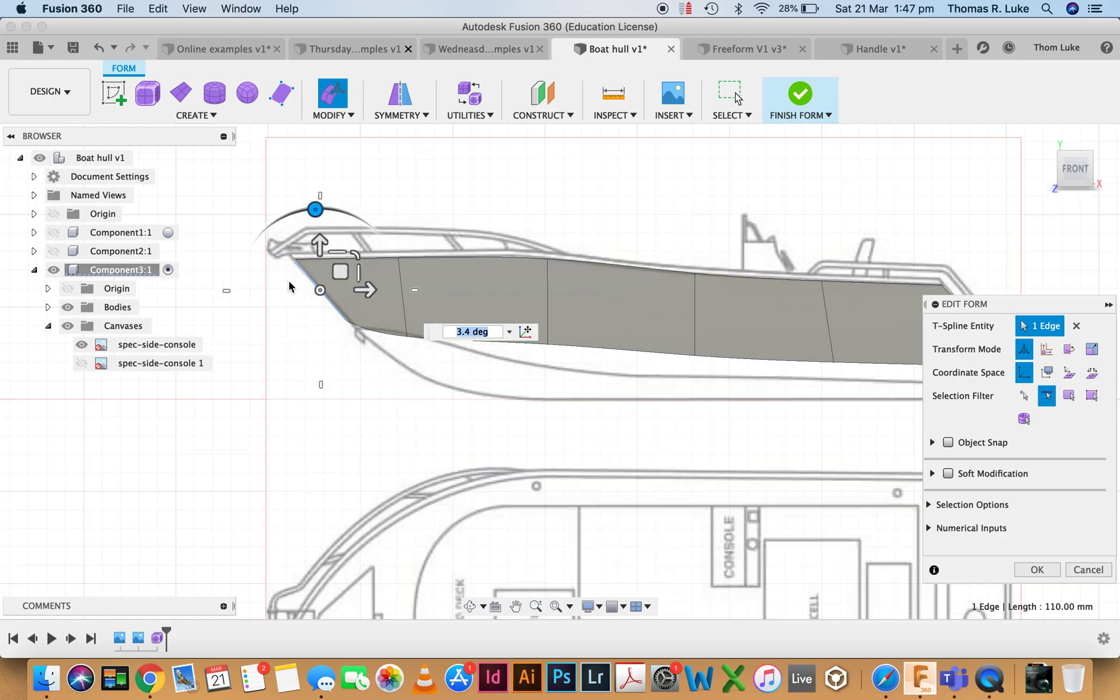
{"action": "scroll", "coordinate": [257, 322], "scroll_direction": "up", "scroll_amount": 3}
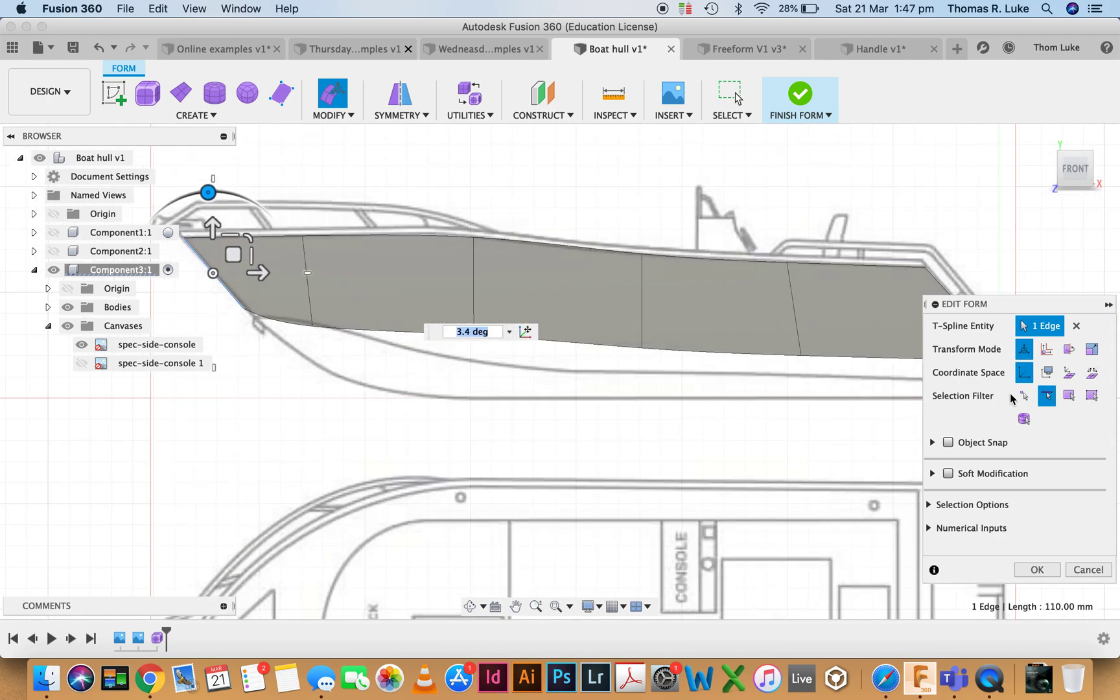
Move a bow vertex onto the outline, adjust its offset value, and confirm the form edits
{"action": "left_click", "coordinate": [1023, 395]}
{"action": "scroll", "coordinate": [285, 334], "scroll_direction": "up", "scroll_amount": 3}
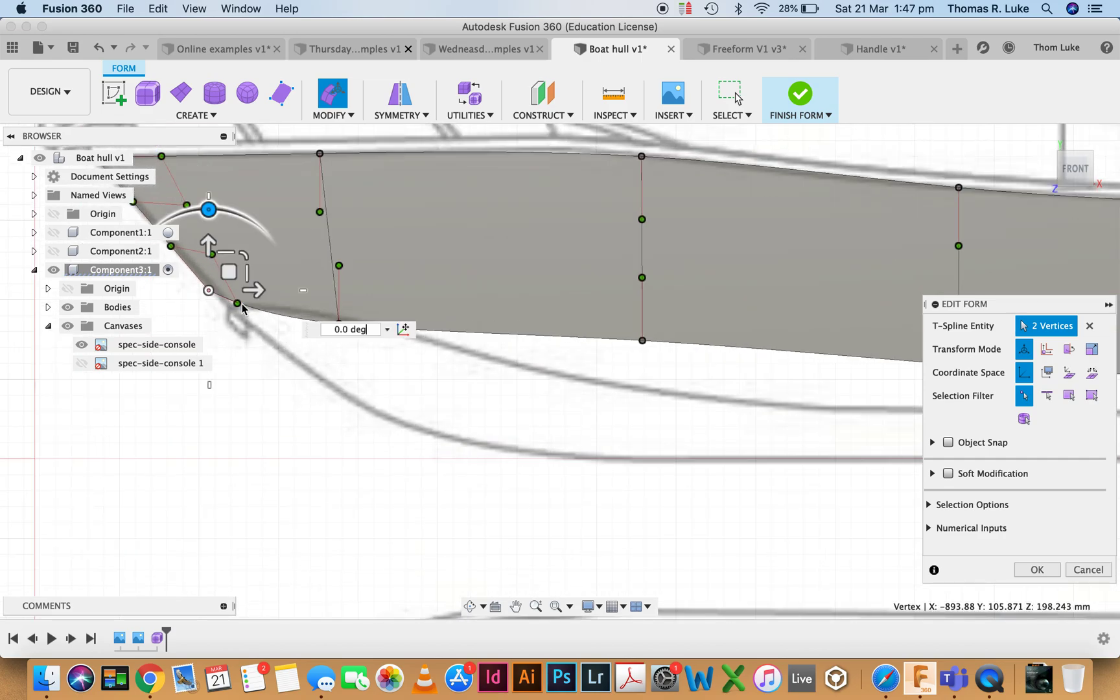
{"action": "scroll", "coordinate": [339, 322], "scroll_direction": "down", "scroll_amount": 3}
{"action": "scroll", "coordinate": [311, 304], "scroll_direction": "up", "scroll_amount": 3}
{"action": "left_click_drag", "start_coordinate": [324, 315], "coordinate": [351, 341]}
{"action": "scroll", "coordinate": [350, 340], "scroll_direction": "down", "scroll_amount": 3}
{"action": "left_click", "coordinate": [491, 391]}
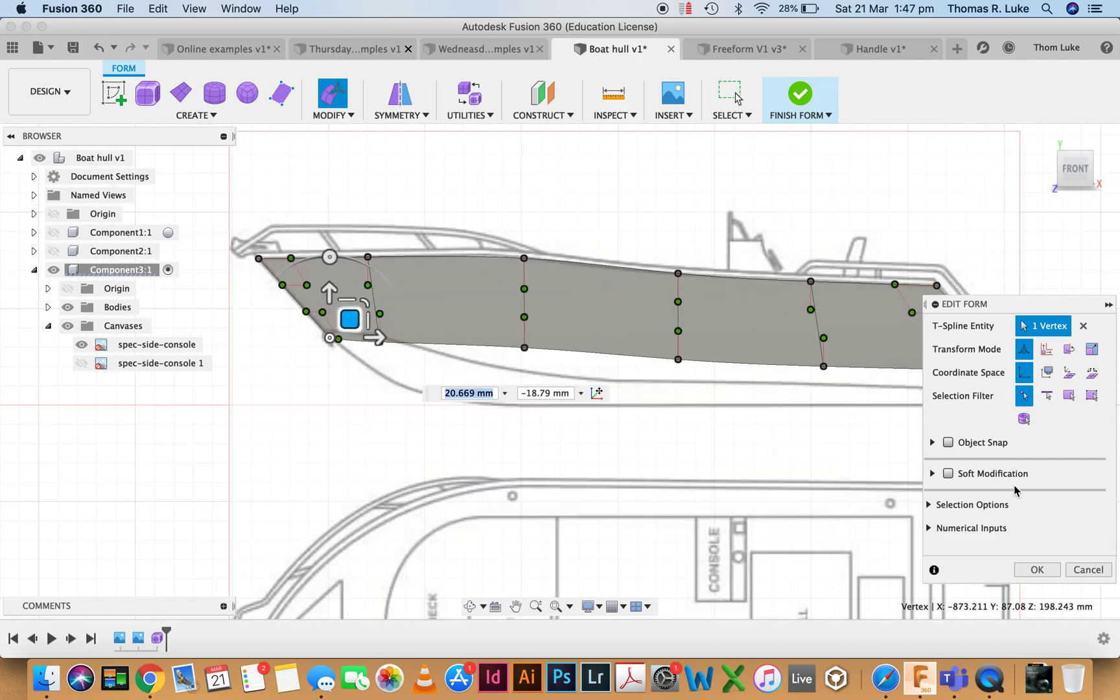
{"action": "left_click", "coordinate": [1037, 569]}
{"action": "scroll", "coordinate": [758, 397], "scroll_direction": "down", "scroll_amount": 2}
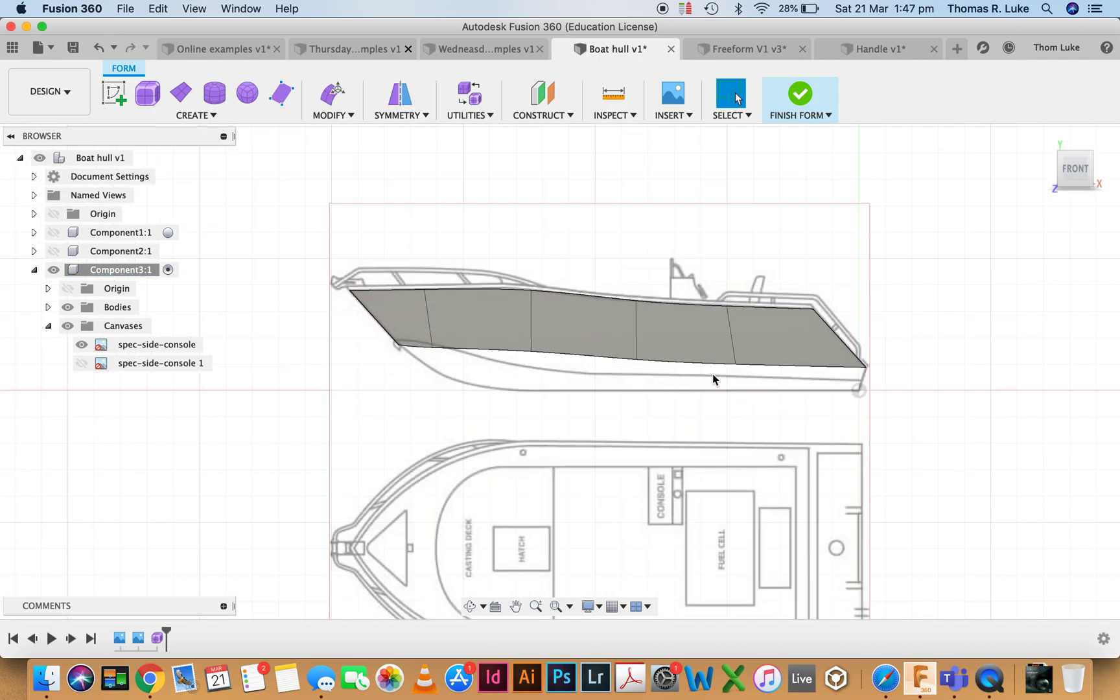
Restart Edit Form on the hull face and return to the straight-on front view
{"action": "left_click", "coordinate": [716, 354]}
{"action": "right_click", "coordinate": [750, 347]}
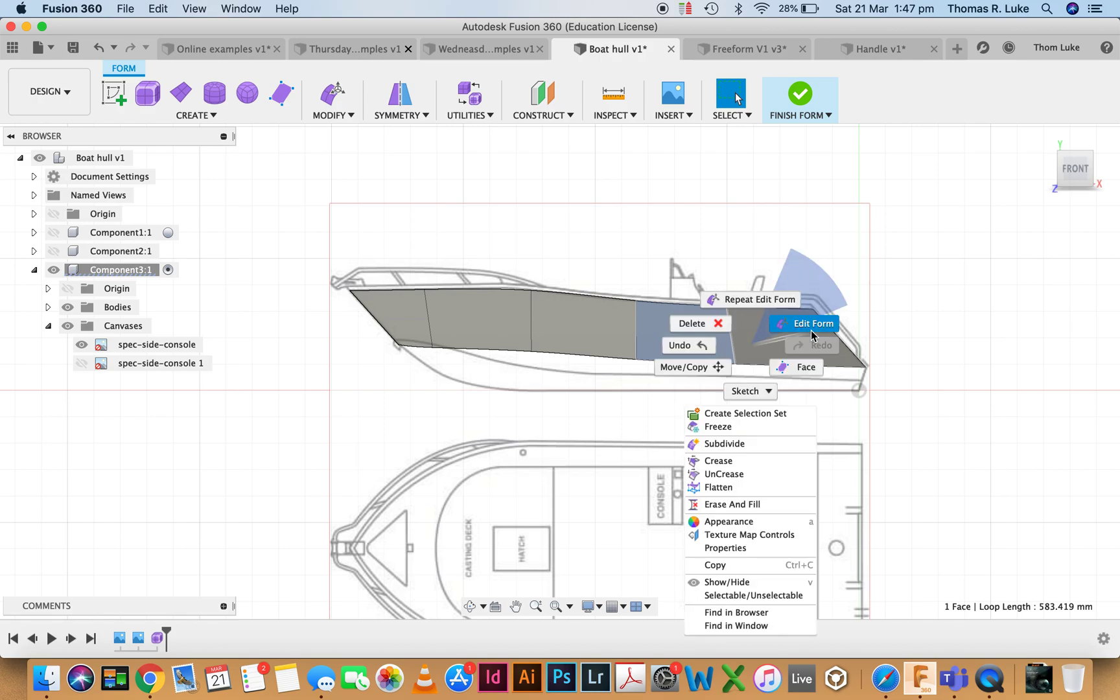
{"action": "left_click", "coordinate": [811, 333]}
{"action": "middle_click_drag", "start_coordinate": [654, 363], "coordinate": [701, 353], "text": "shift"}
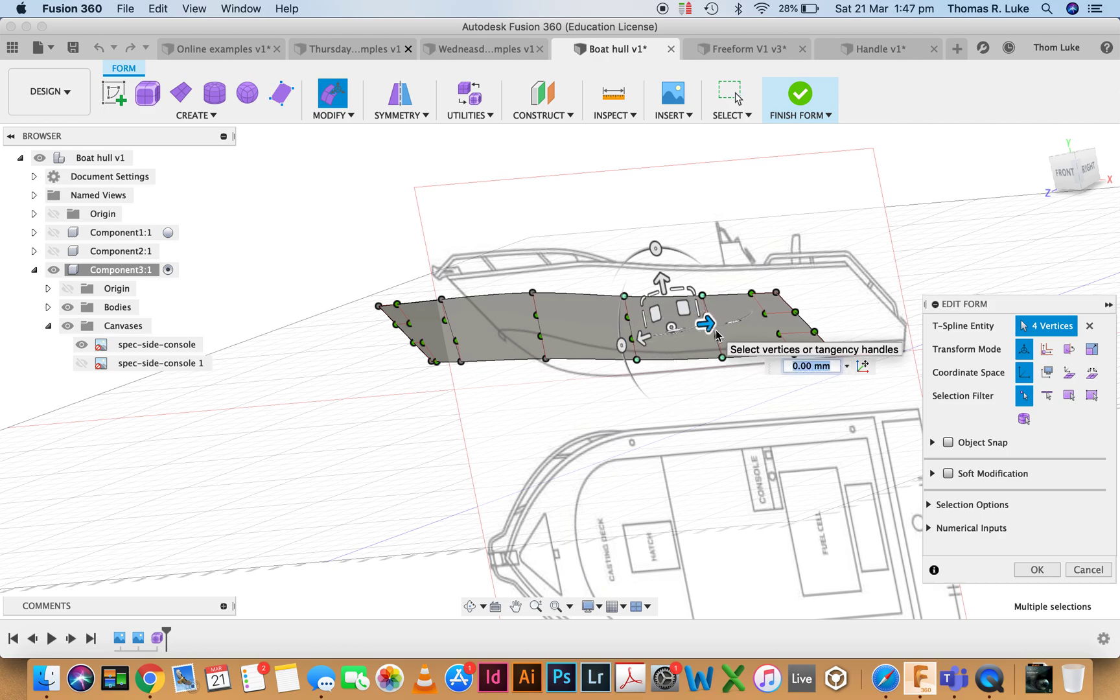
{"action": "key", "text": "Escape"}
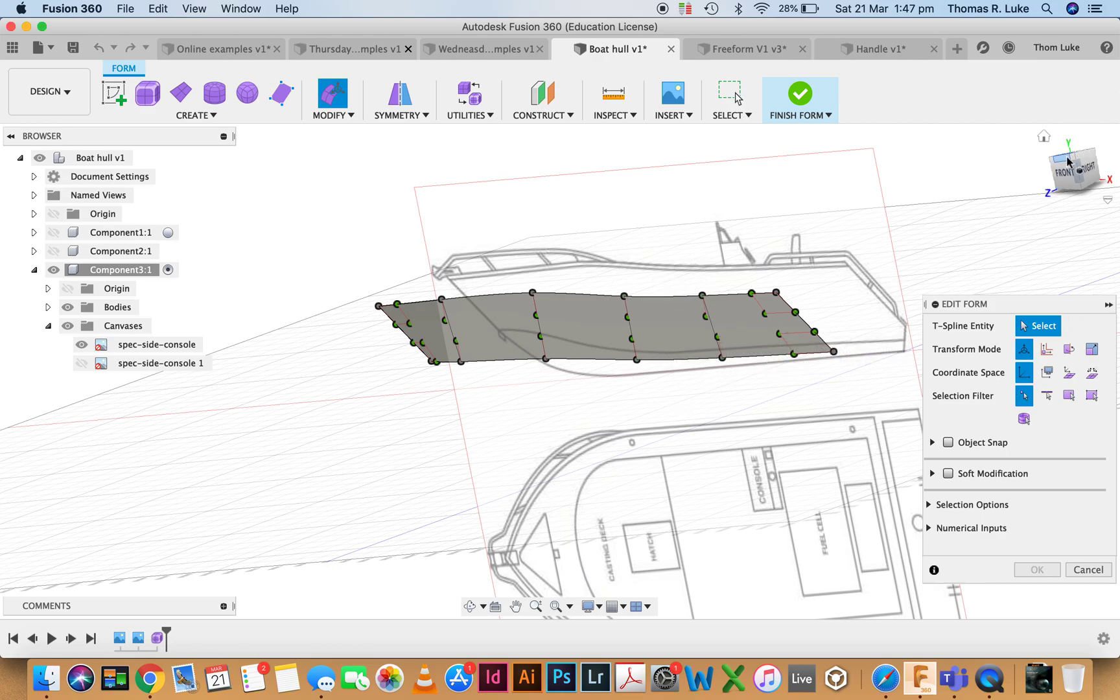
{"action": "left_click", "coordinate": [1064, 173]}
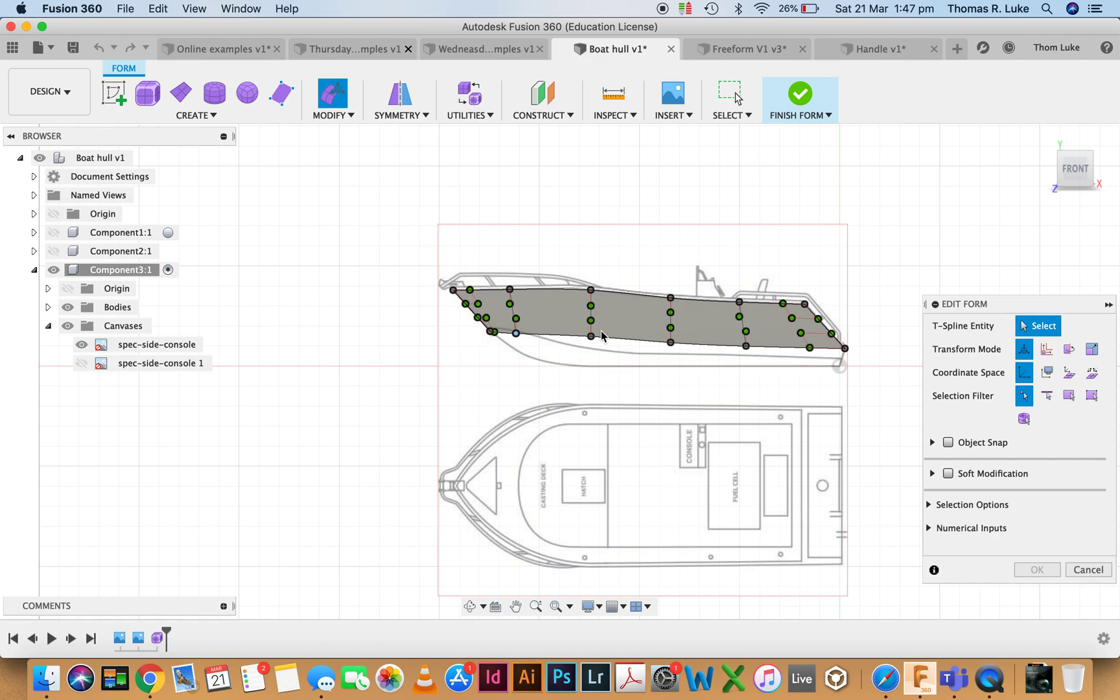
Drag the whole bottom edge loop toward the hull's bottom line, offset 43.675 mm, −39.448 mm
{"action": "left_click", "coordinate": [1046, 395]}
{"action": "double_click", "coordinate": [794, 375]}
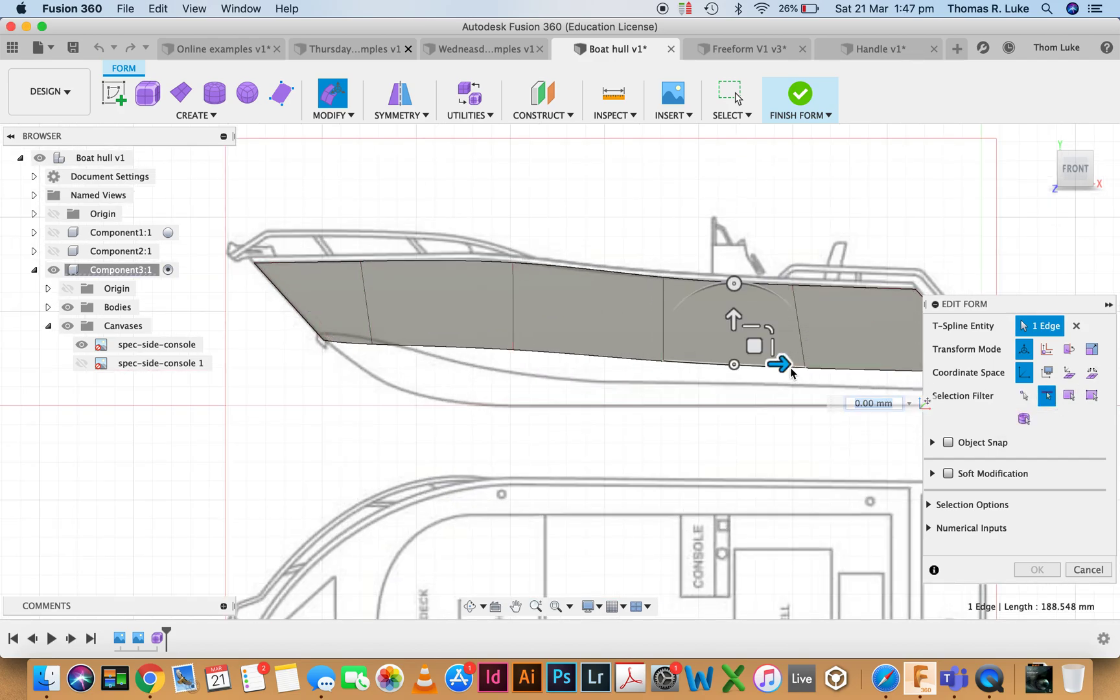
{"action": "scroll", "coordinate": [517, 319], "scroll_direction": "up", "scroll_amount": 3}
{"action": "mouse_move", "coordinate": [516, 318]}
{"action": "left_mouse_down"}
{"action": "mouse_move", "coordinate": [517, 305]}
{"action": "mouse_move", "coordinate": [517, 326]}
{"action": "left_mouse_up"}
{"action": "scroll", "coordinate": [518, 321], "scroll_direction": "down", "scroll_amount": 3}
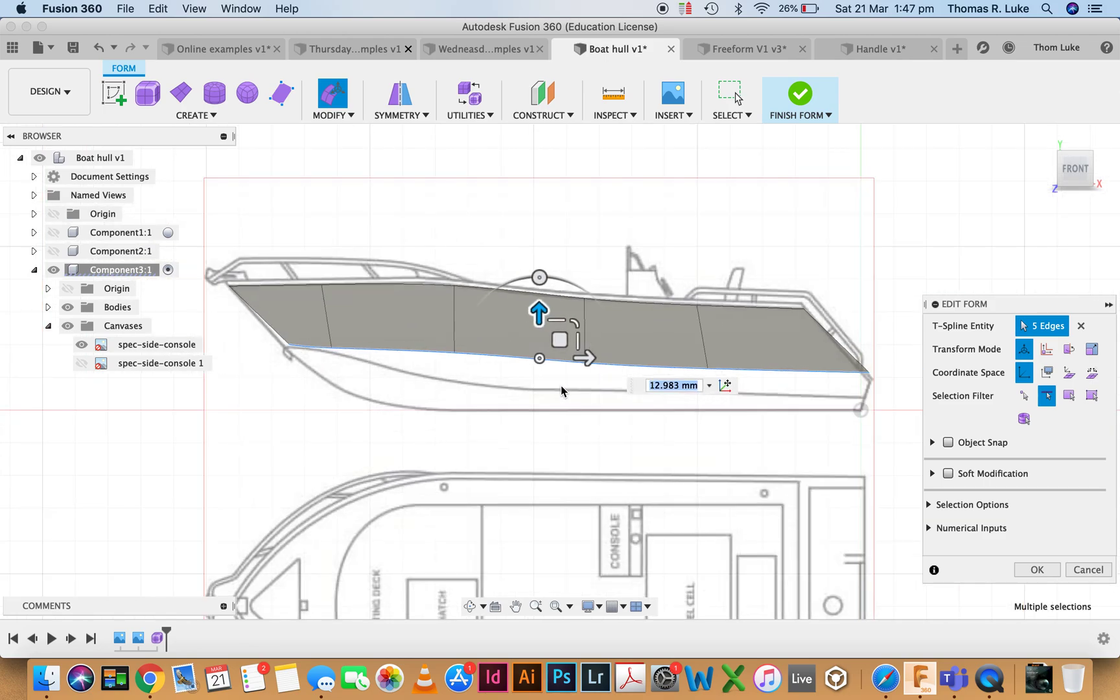
{"action": "scroll", "coordinate": [557, 346], "scroll_direction": "down", "scroll_amount": 2}
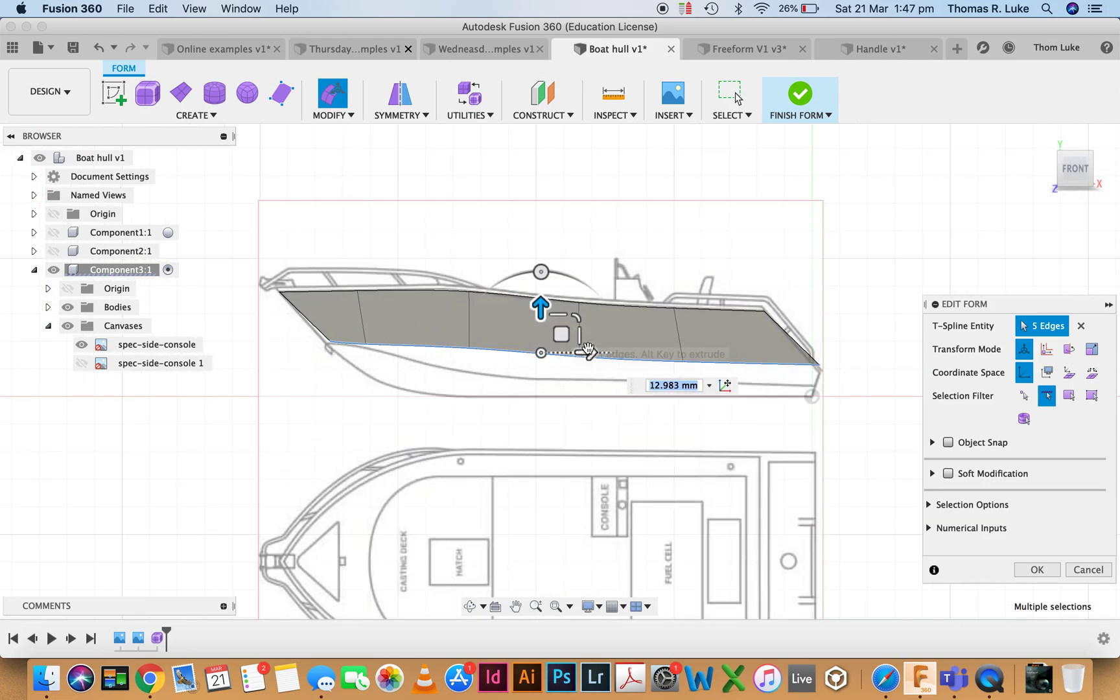
{"action": "mouse_move", "coordinate": [586, 350]}
{"action": "left_mouse_down"}
{"action": "mouse_move", "coordinate": [564, 345]}
{"action": "mouse_move", "coordinate": [580, 356]}
{"action": "left_mouse_up"}
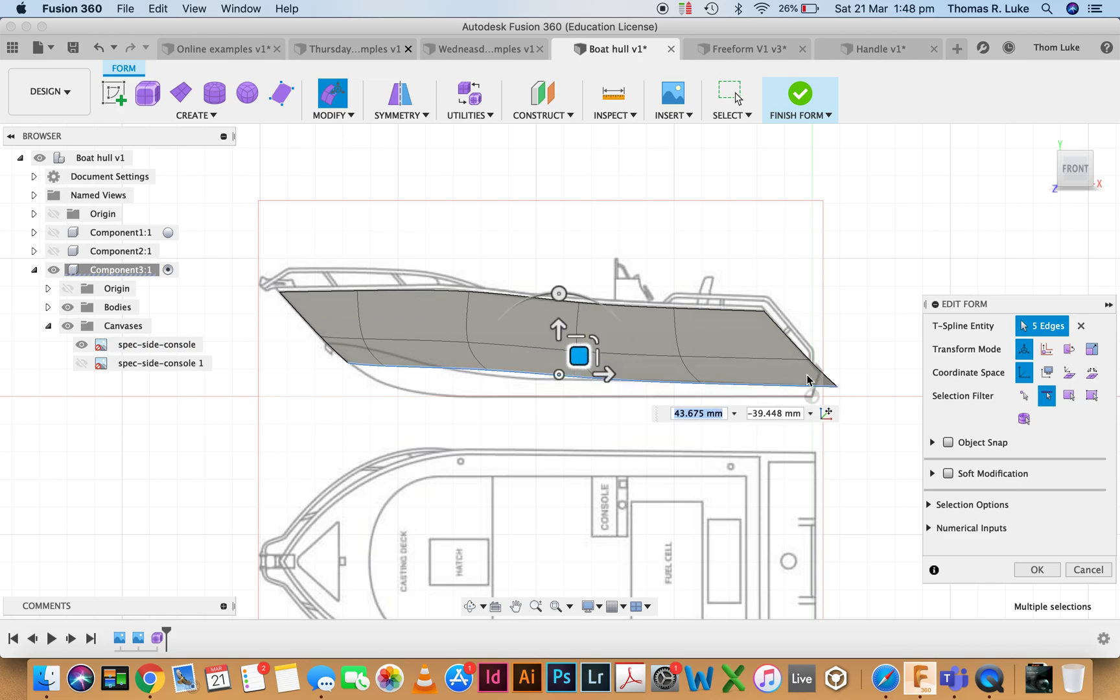
Drag the rear-tip vertex inward and down onto the side drawing's outline, then orbit to 3D
{"action": "scroll", "coordinate": [807, 379], "scroll_direction": "up", "scroll_amount": 3}
{"action": "left_click", "coordinate": [1024, 395]}
{"action": "left_click", "coordinate": [853, 393]}
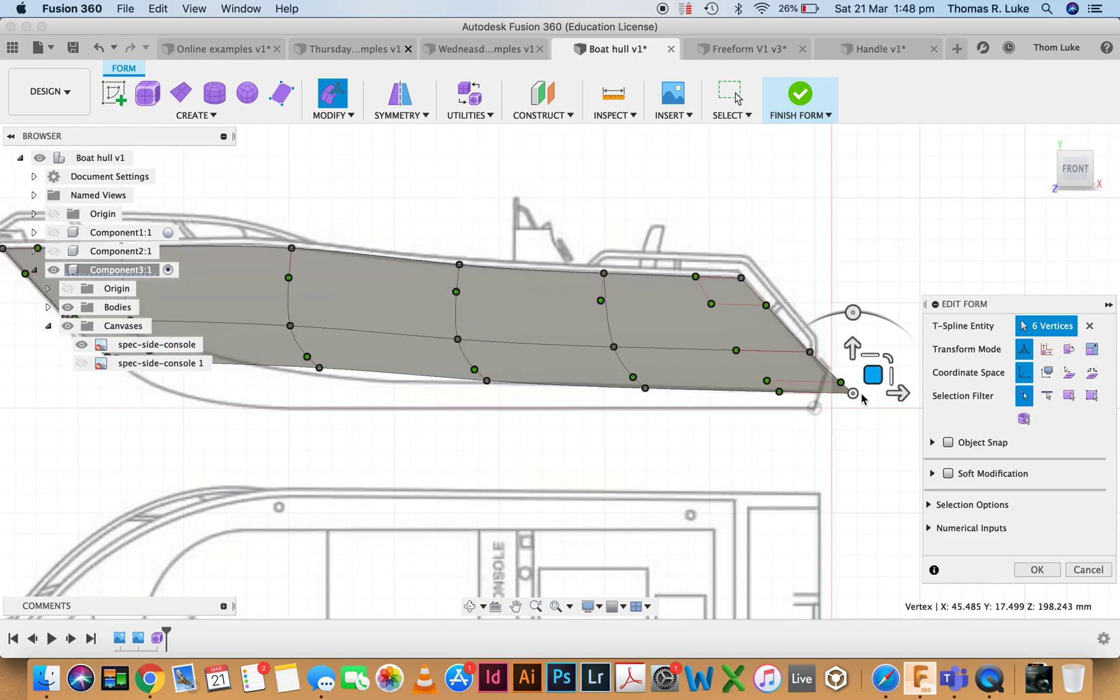
{"action": "left_click_drag", "start_coordinate": [876, 377], "coordinate": [855, 379]}
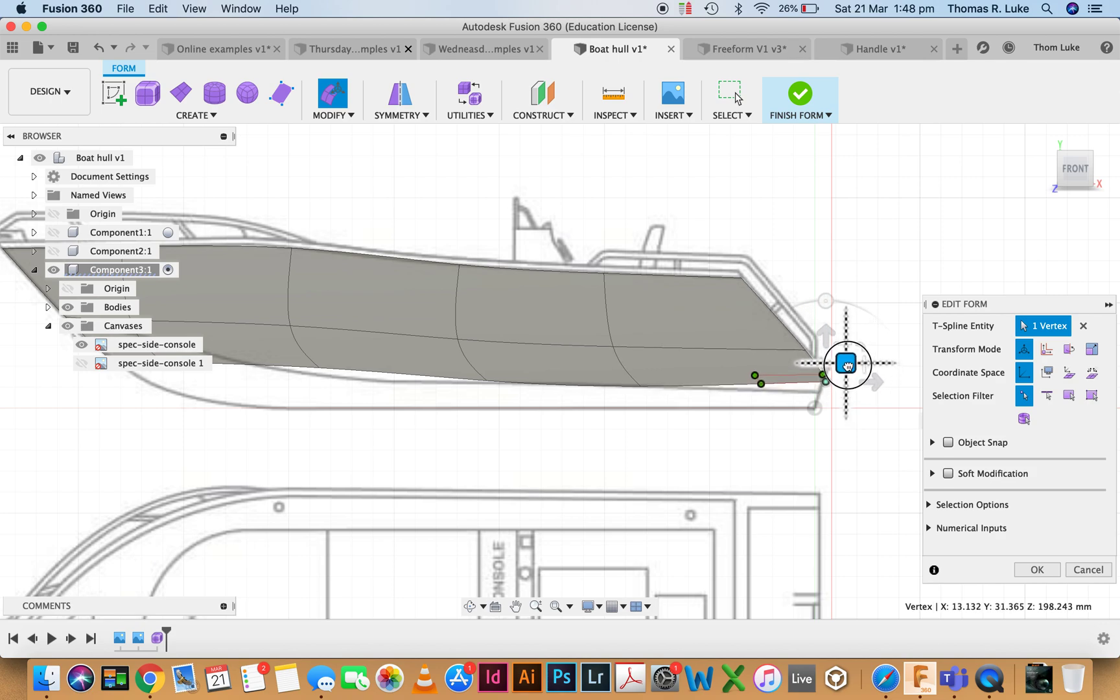
{"action": "mouse_move", "coordinate": [847, 366]}
{"action": "left_mouse_down"}
{"action": "mouse_move", "coordinate": [852, 374]}
{"action": "mouse_move", "coordinate": [836, 377]}
{"action": "mouse_move", "coordinate": [859, 374]}
{"action": "left_mouse_up"}
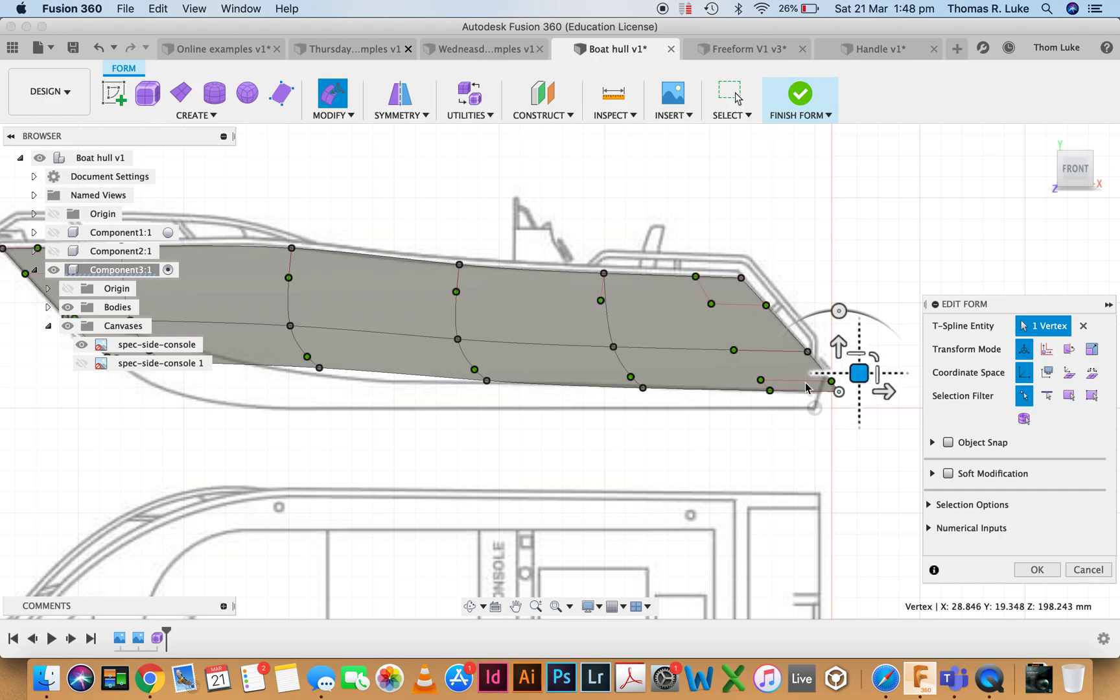
{"action": "middle_click_drag", "start_coordinate": [612, 389], "coordinate": [539, 401], "text": "shift"}
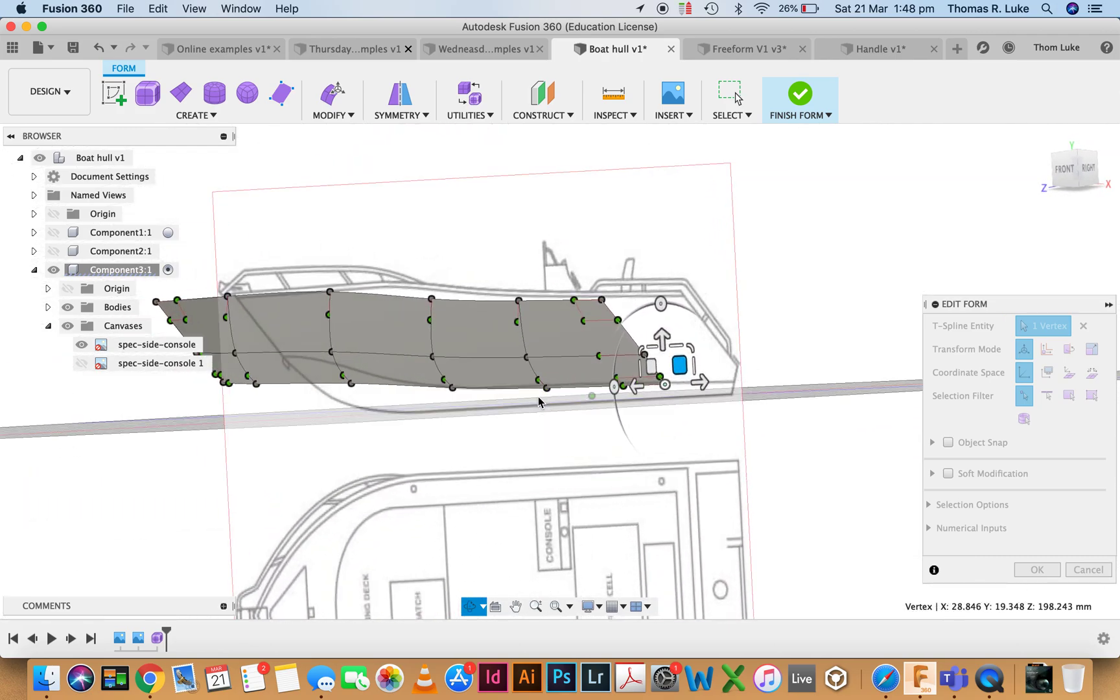
Select the bottom edge loop and try pulling it, then undo the unwanted reshape
{"action": "middle_click_drag", "start_coordinate": [538, 402], "coordinate": [543, 401], "text": "shift"}
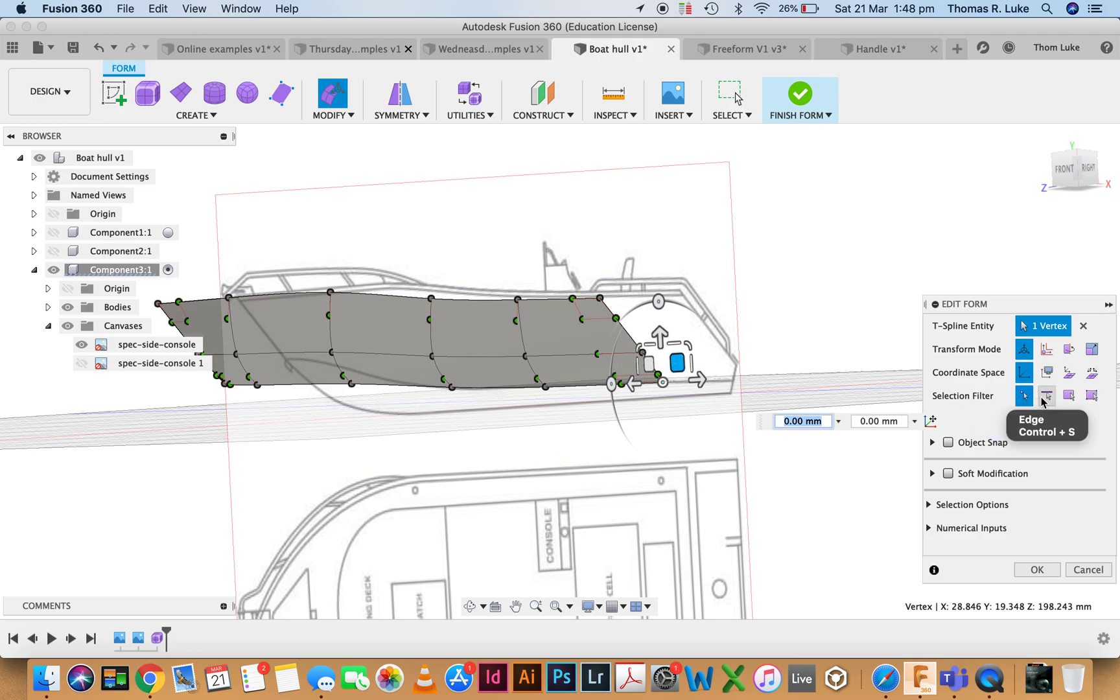
{"action": "left_click", "coordinate": [1045, 396]}
{"action": "double_click", "coordinate": [464, 388]}
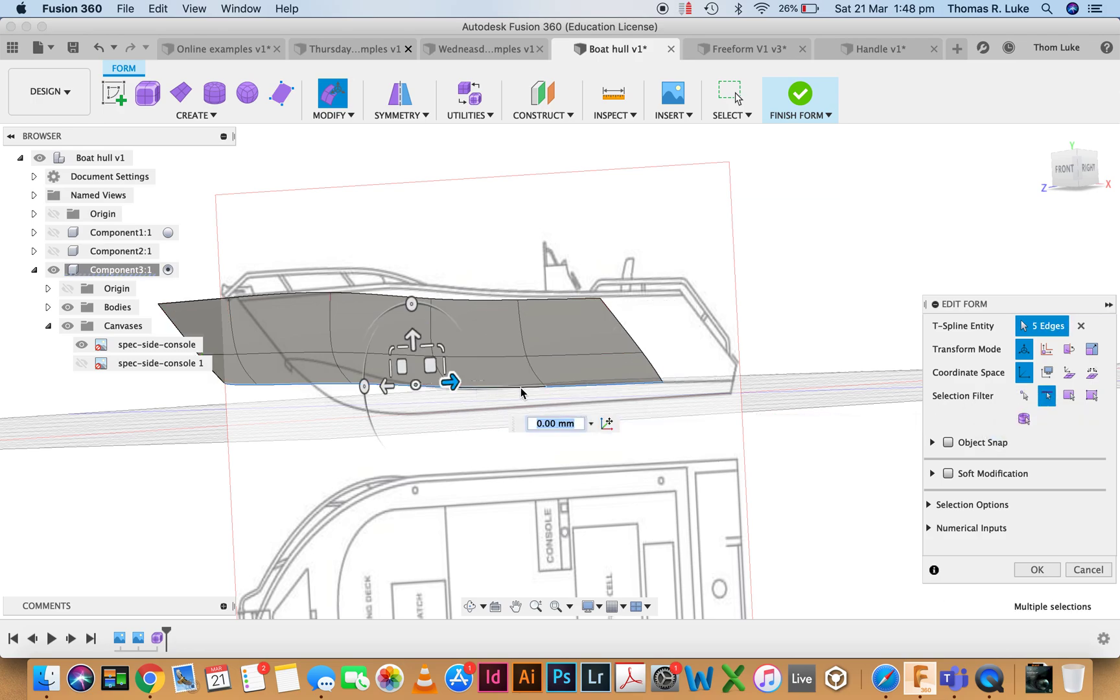
{"action": "middle_click_drag", "start_coordinate": [488, 388], "coordinate": [345, 457], "text": "shift"}
{"action": "left_click_drag", "start_coordinate": [334, 443], "coordinate": [436, 420]}
{"action": "mouse_move", "coordinate": [436, 420]}
{"action": "middle_mouse_down", "text": "shift"}
{"action": "mouse_move", "coordinate": [525, 425]}
{"action": "mouse_move", "coordinate": [488, 391]}
{"action": "mouse_move", "coordinate": [522, 384]}
{"action": "mouse_move", "coordinate": [444, 406]}
{"action": "middle_mouse_up", "text": "shift"}
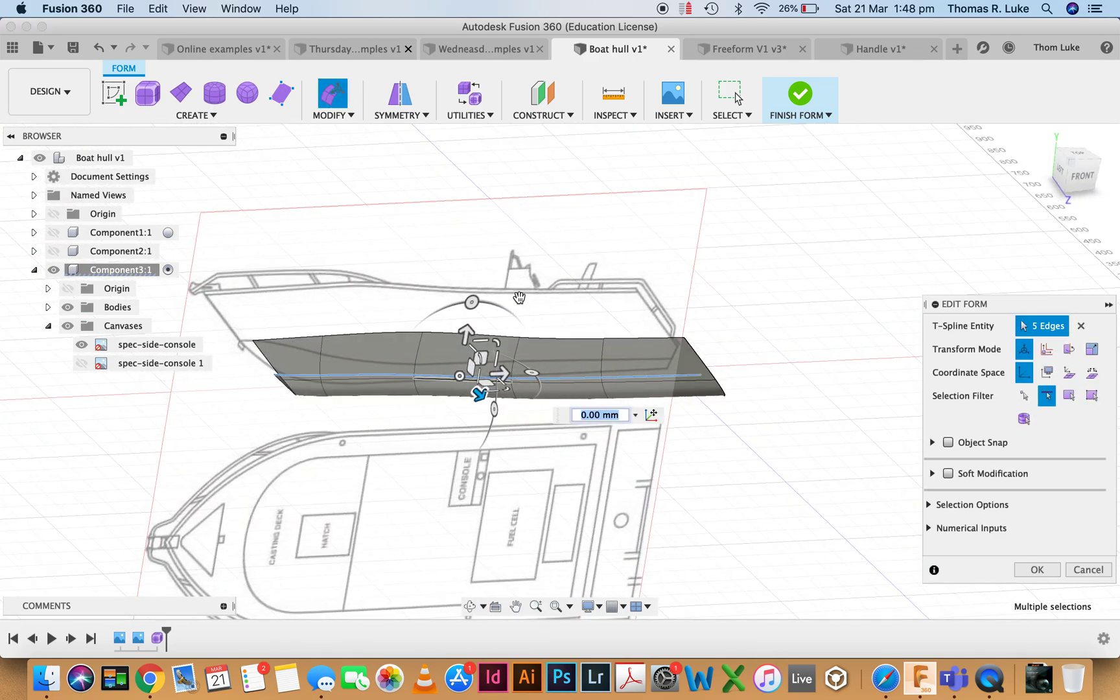
{"action": "left_click", "coordinate": [98, 48]}
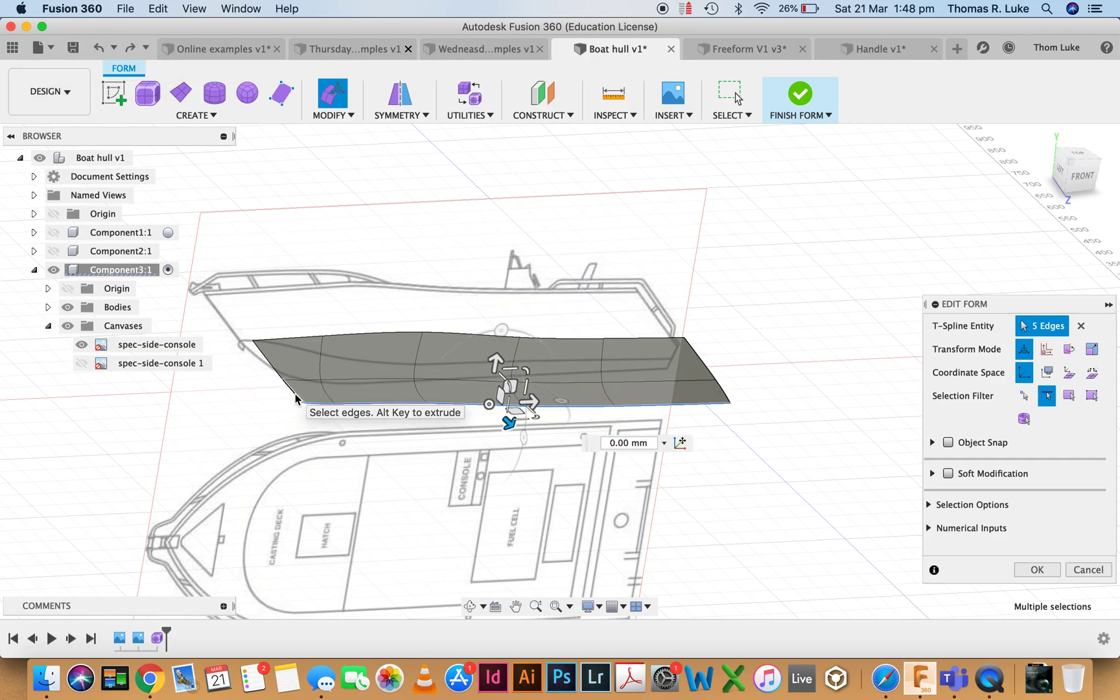
Add the bow edge and push the lower hull edges outward, checking from front and below
{"action": "left_click", "coordinate": [294, 398], "text": "shift"}
{"action": "middle_click_drag", "start_coordinate": [394, 392], "coordinate": [473, 437], "text": "shift"}
{"action": "left_click_drag", "start_coordinate": [487, 433], "coordinate": [430, 389]}
{"action": "middle_click_drag", "start_coordinate": [429, 388], "coordinate": [387, 466], "text": "shift"}
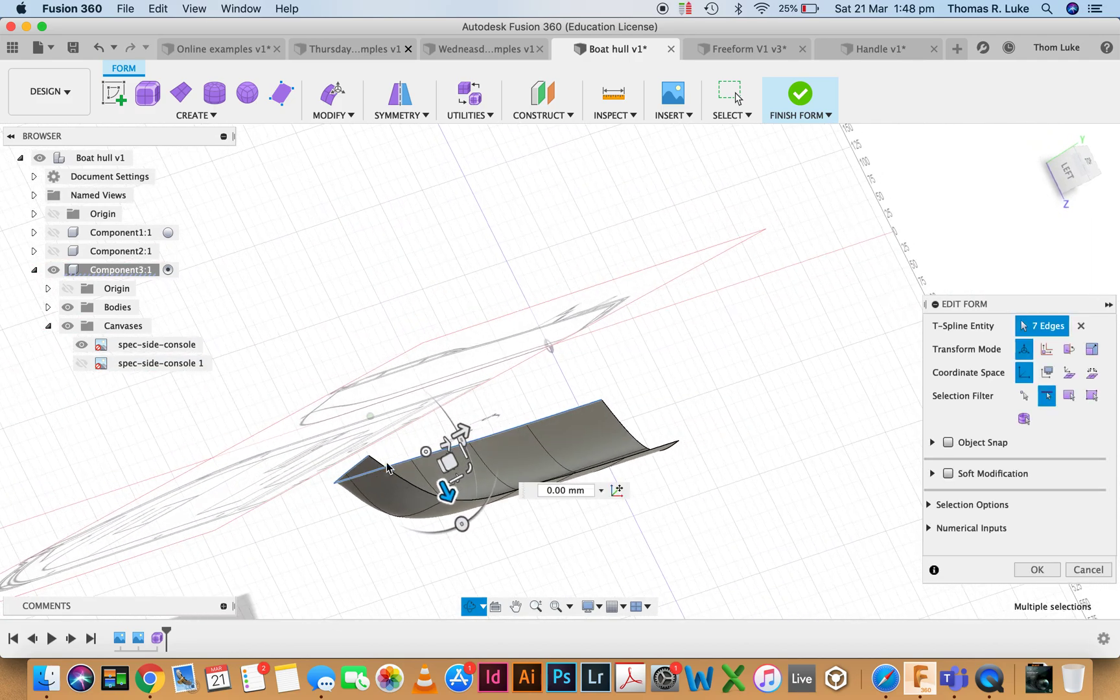
{"action": "mouse_move", "coordinate": [442, 489]}
{"action": "left_mouse_down"}
{"action": "mouse_move", "coordinate": [429, 467]}
{"action": "mouse_move", "coordinate": [480, 516]}
{"action": "mouse_move", "coordinate": [409, 462]}
{"action": "left_mouse_up"}
{"action": "mouse_move", "coordinate": [408, 461]}
{"action": "middle_mouse_down", "text": "shift"}
{"action": "mouse_move", "coordinate": [389, 428]}
{"action": "mouse_move", "coordinate": [408, 392]}
{"action": "mouse_move", "coordinate": [388, 369]}
{"action": "mouse_move", "coordinate": [268, 304]}
{"action": "middle_mouse_up", "text": "shift"}
{"action": "scroll", "coordinate": [261, 320], "scroll_direction": "up", "scroll_amount": 10}
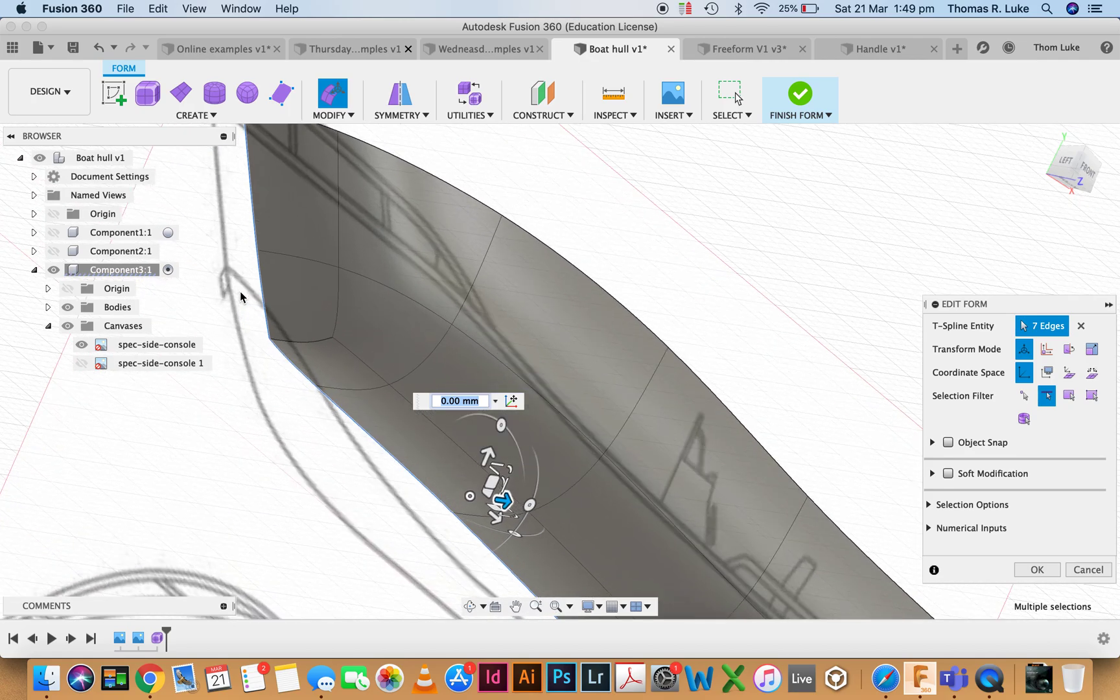
{"action": "middle_click_drag", "start_coordinate": [303, 373], "coordinate": [441, 332], "text": "shift"}
{"action": "scroll", "coordinate": [453, 337], "scroll_direction": "down", "scroll_amount": 5}
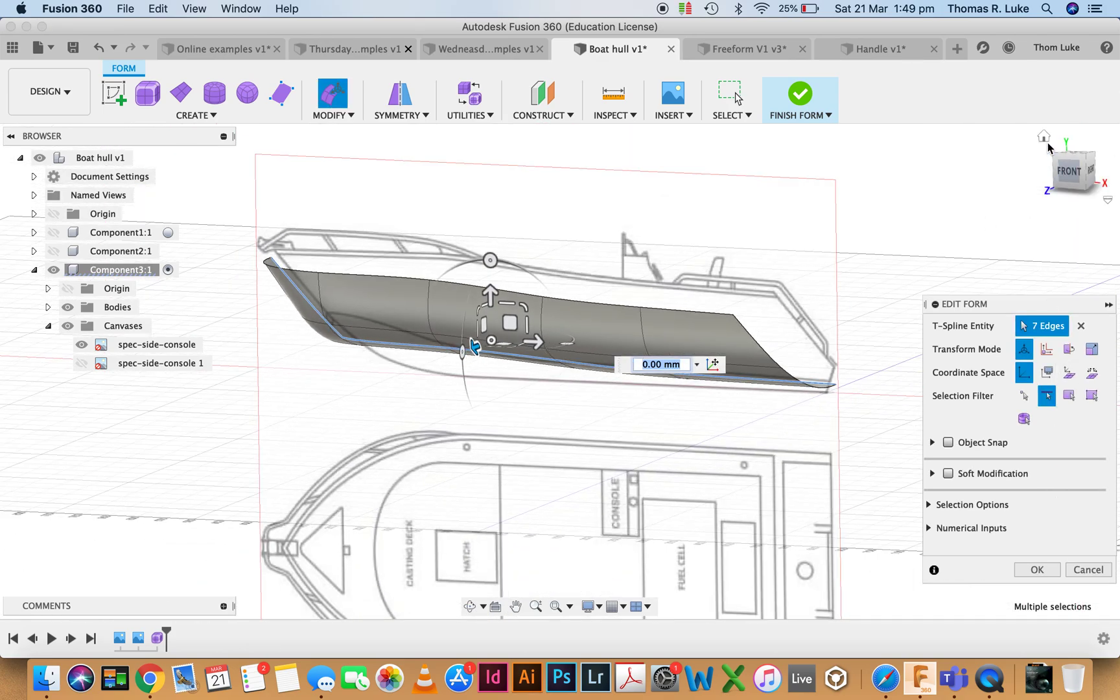
Swap the spec-side-console canvas for spec-side-console 1 and view the hull from the top
{"action": "left_click", "coordinate": [1045, 138]}
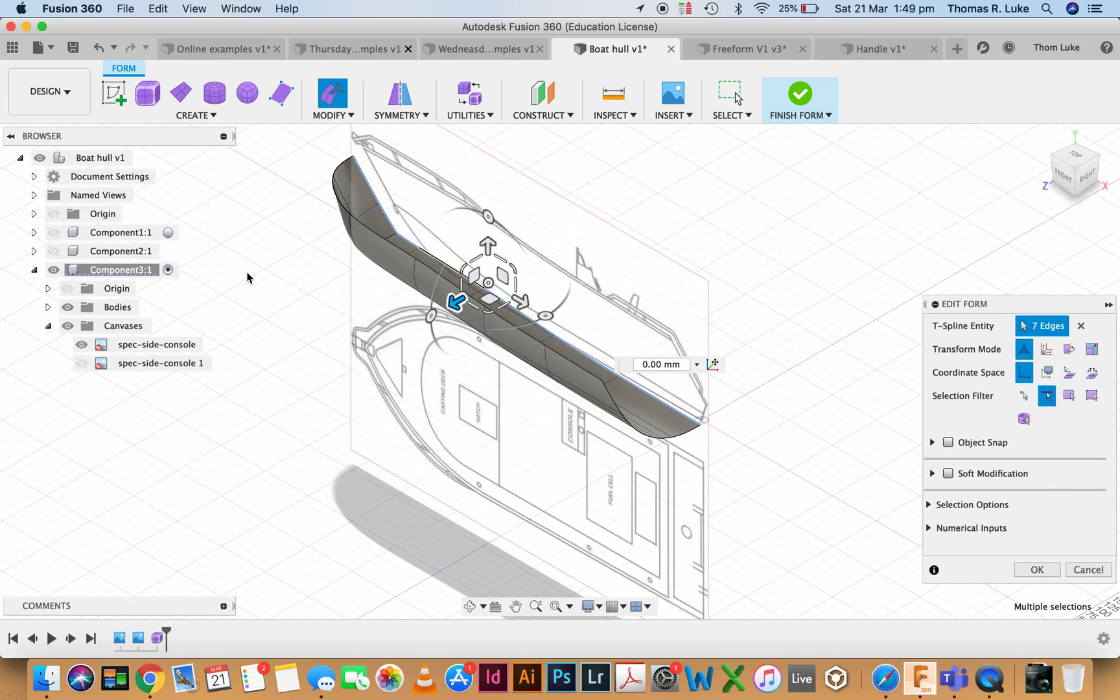
{"action": "left_click", "coordinate": [82, 363]}
{"action": "left_click", "coordinate": [81, 344]}
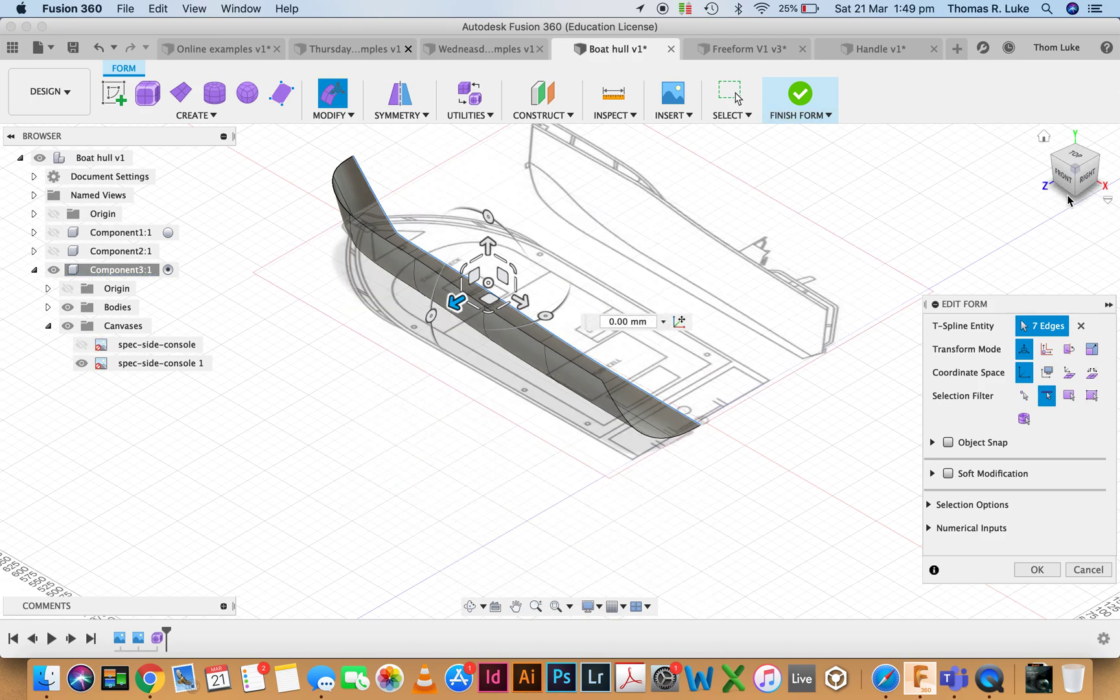
{"action": "left_click", "coordinate": [1074, 155]}
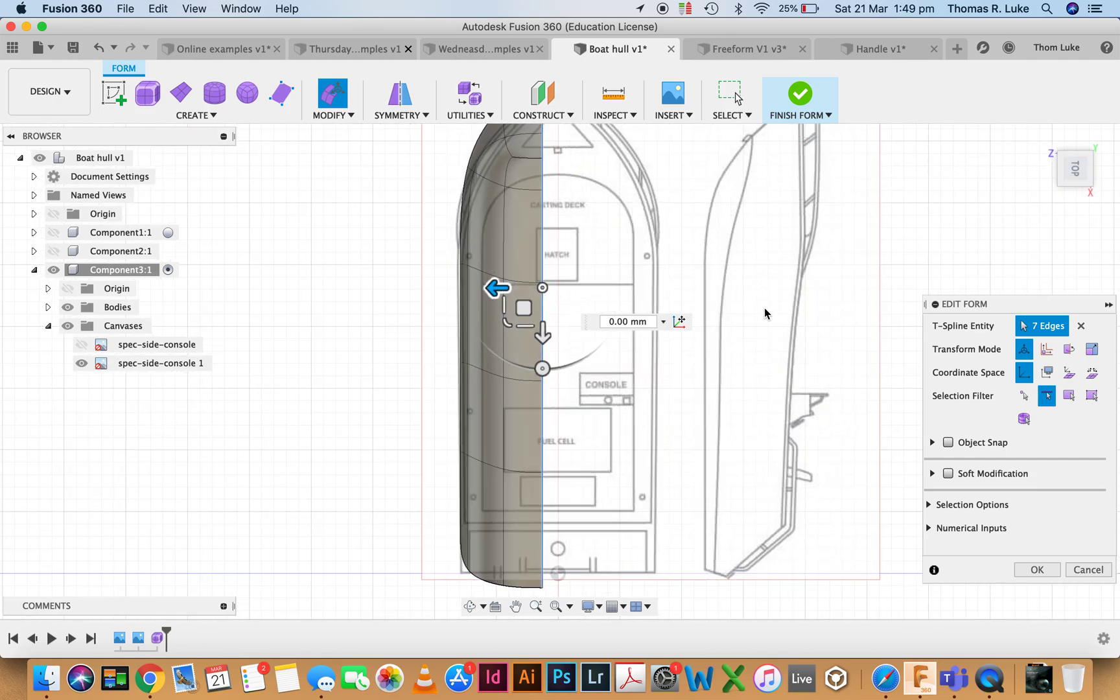
{"action": "scroll", "coordinate": [579, 239], "scroll_direction": "down", "scroll_amount": 2}
{"action": "scroll", "coordinate": [578, 240], "scroll_direction": "up", "scroll_amount": 5}
{"action": "scroll", "coordinate": [569, 214], "scroll_direction": "up", "scroll_amount": 2}
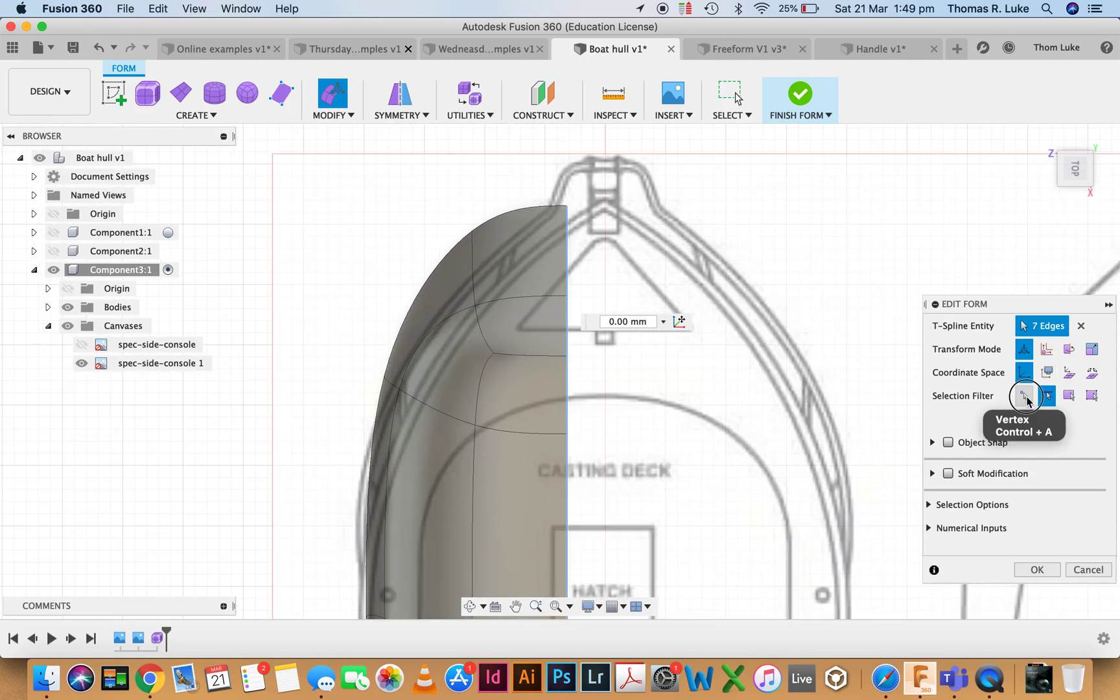
Move the top bow vertex to taper the front of the hull
{"action": "left_click", "coordinate": [1025, 396]}
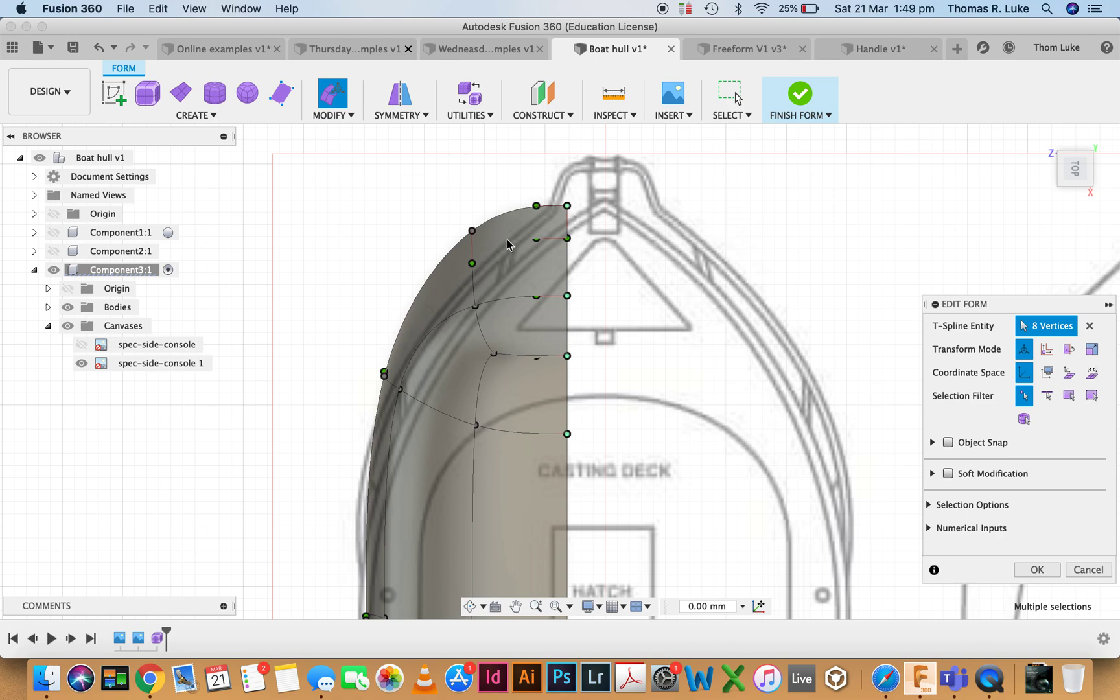
{"action": "left_click", "coordinate": [566, 207]}
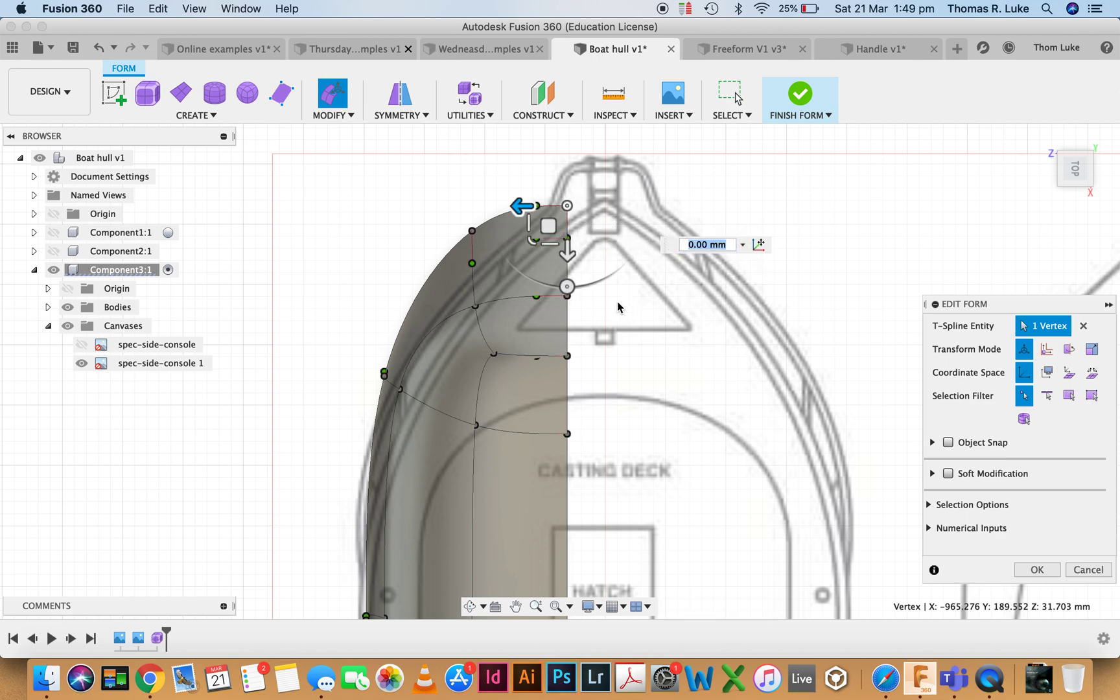
{"action": "scroll", "coordinate": [608, 313], "scroll_direction": "down", "scroll_amount": 2}
{"action": "mouse_move", "coordinate": [554, 254]}
{"action": "left_mouse_down"}
{"action": "mouse_move", "coordinate": [580, 249]}
{"action": "mouse_move", "coordinate": [569, 260]}
{"action": "left_mouse_up"}
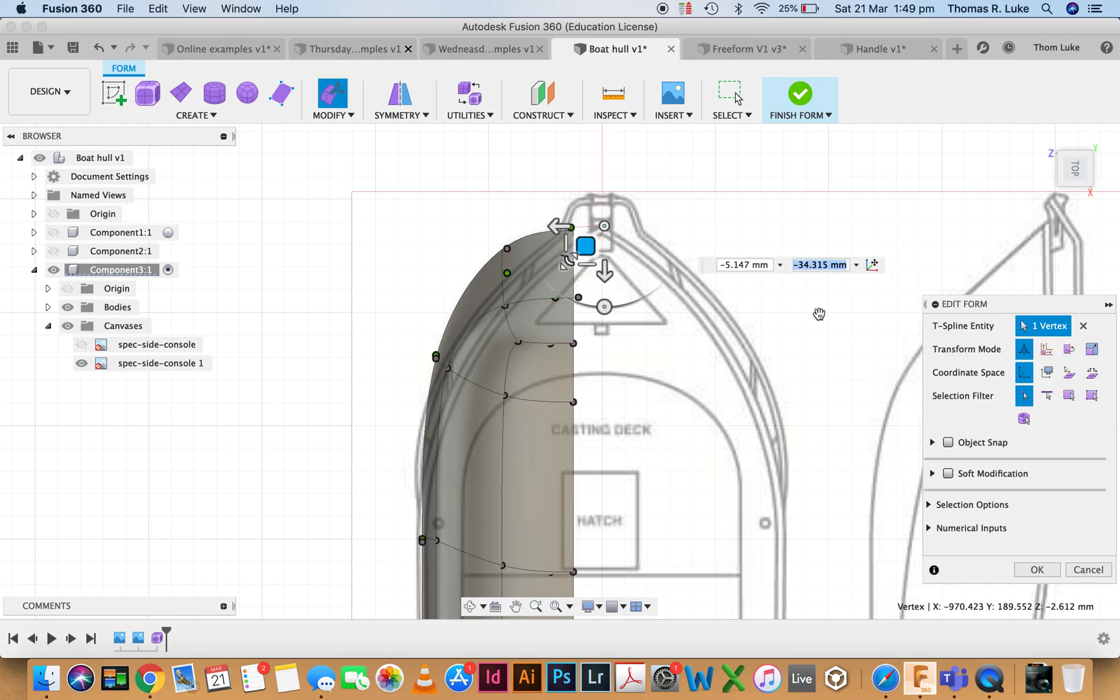
Pull the curved upper bow edge inward by 28.31 mm, −26.594 mm to sharpen the bow
{"action": "left_click", "coordinate": [1047, 395]}
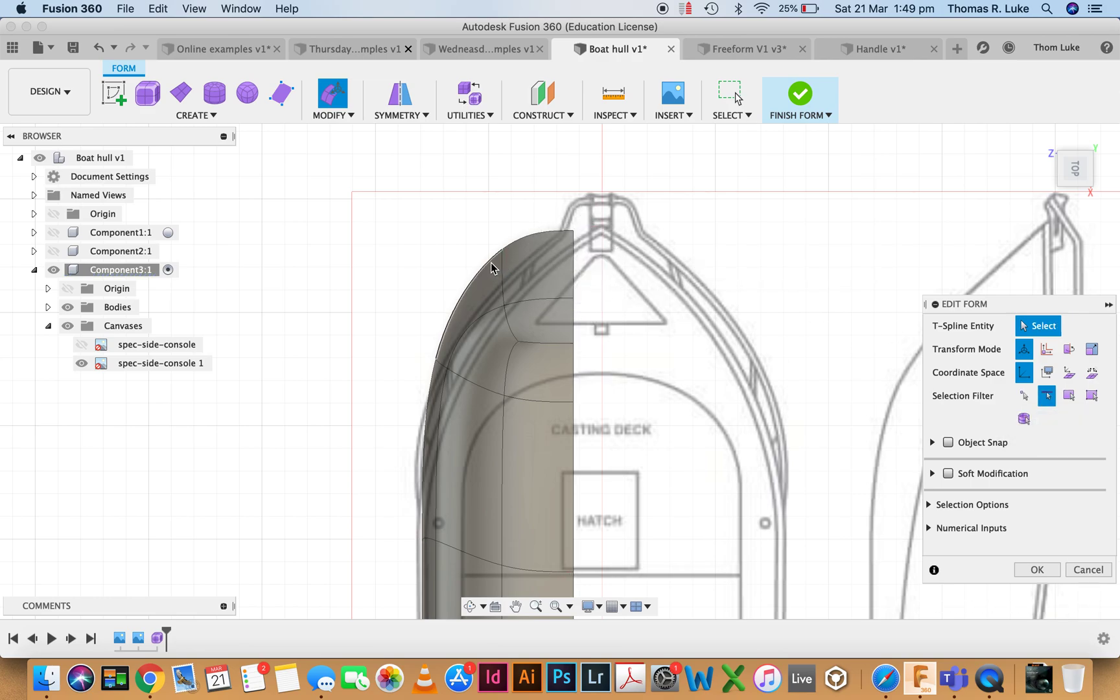
{"action": "left_click", "coordinate": [491, 262]}
{"action": "mouse_move", "coordinate": [468, 353]}
{"action": "left_mouse_down"}
{"action": "mouse_move", "coordinate": [465, 324]}
{"action": "mouse_move", "coordinate": [480, 336]}
{"action": "mouse_move", "coordinate": [476, 354]}
{"action": "left_mouse_up"}
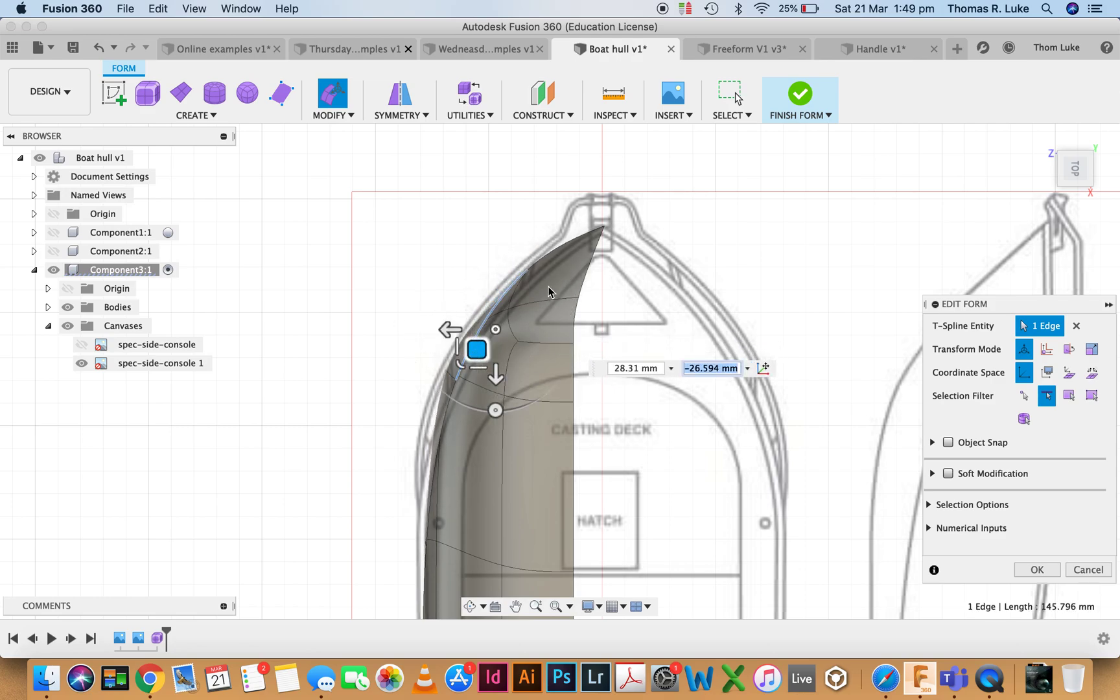
{"action": "scroll", "coordinate": [491, 412], "scroll_direction": "up", "scroll_amount": 3}
{"action": "middle_click_drag", "start_coordinate": [489, 338], "coordinate": [507, 305], "text": "shift"}
From the top view, move the two front edges onto the top canvas outline
{"action": "left_click", "coordinate": [504, 305]}
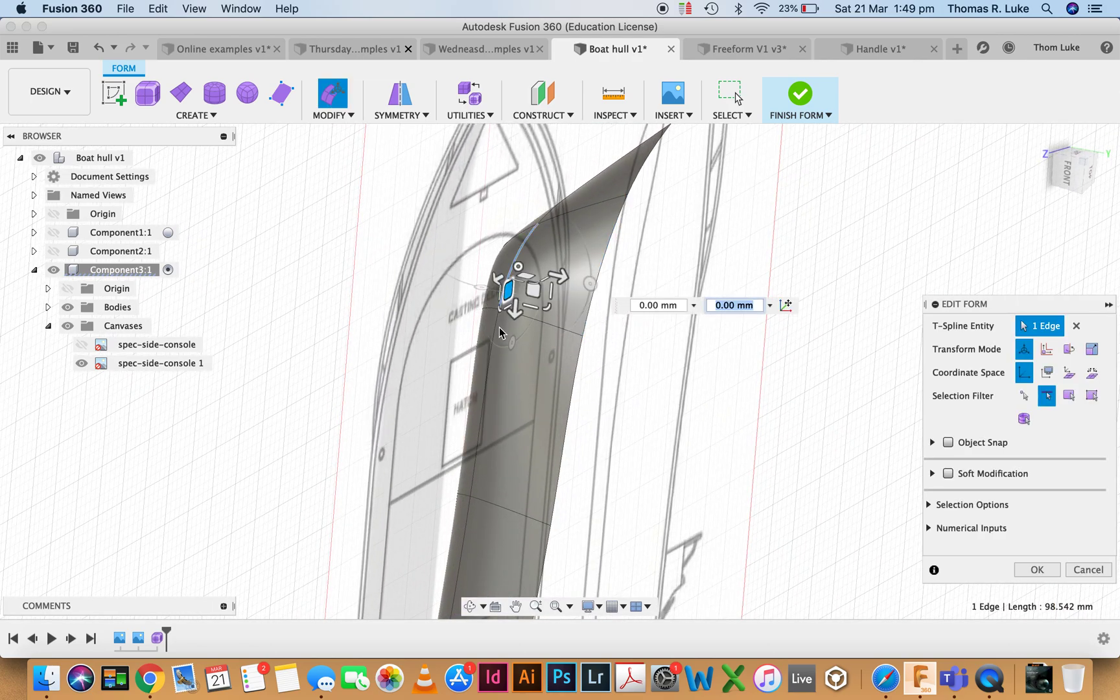
{"action": "left_click", "coordinate": [497, 329], "text": "shift"}
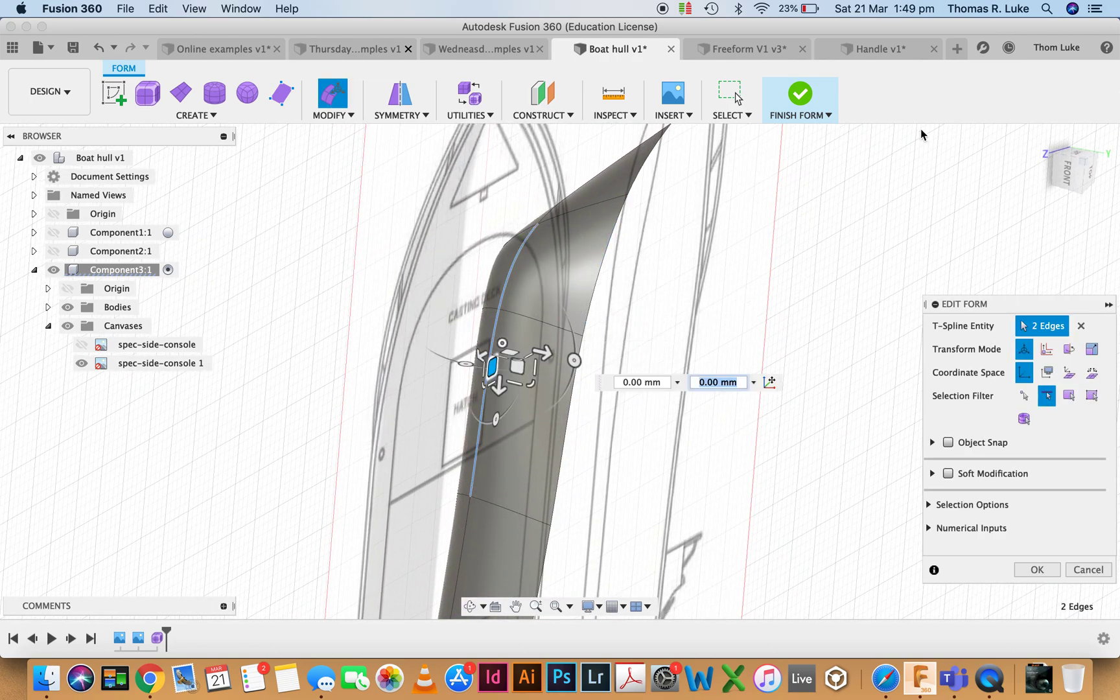
{"action": "left_click", "coordinate": [1090, 178]}
{"action": "left_click_drag", "start_coordinate": [371, 309], "coordinate": [422, 318]}
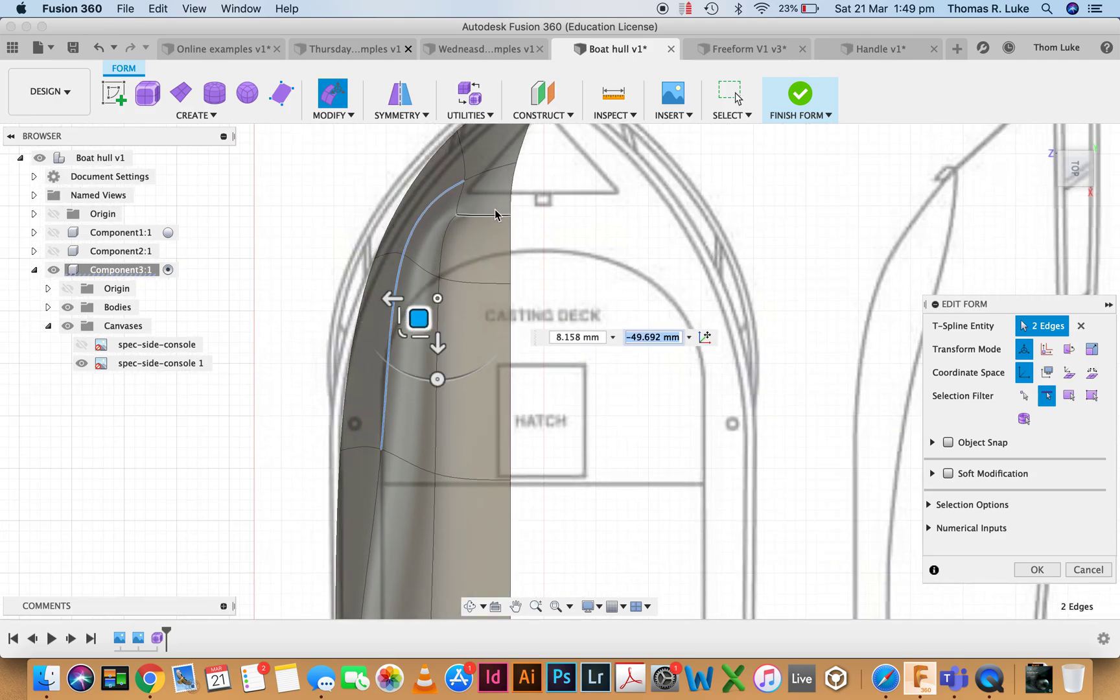
Push two hull side vertices down about 62 mm and another vertex about 54 mm
{"action": "left_click", "coordinate": [1024, 395]}
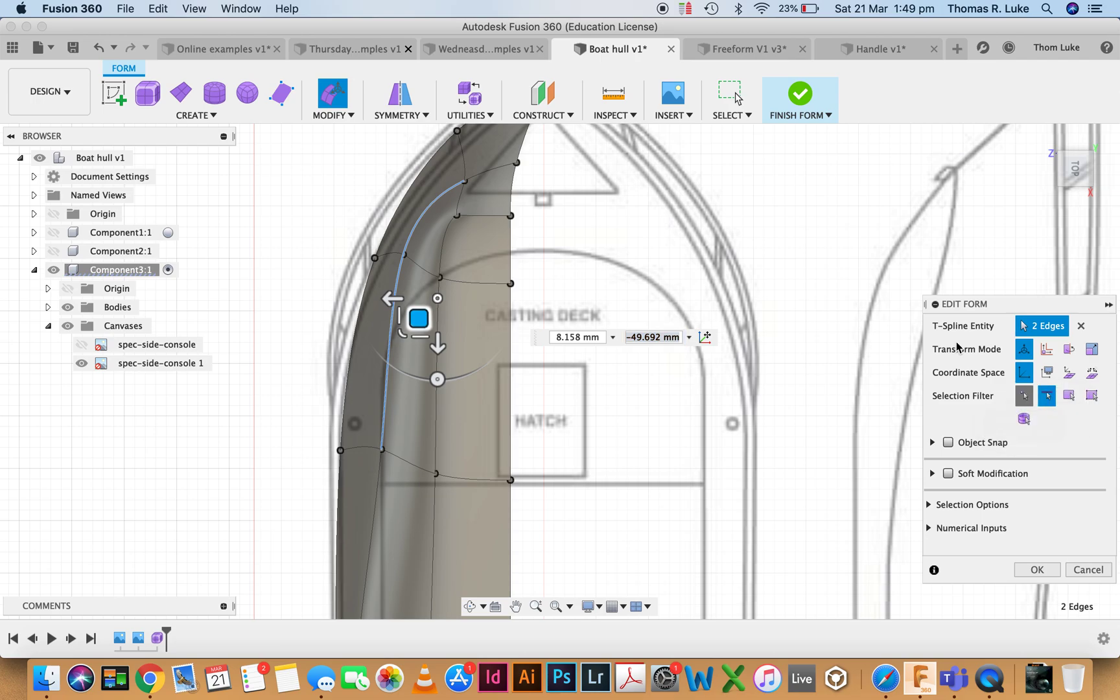
{"action": "left_click", "coordinate": [464, 181]}
{"action": "scroll", "coordinate": [447, 292], "scroll_direction": "down", "scroll_amount": 3}
{"action": "scroll", "coordinate": [447, 292], "scroll_direction": "up", "scroll_amount": 5}
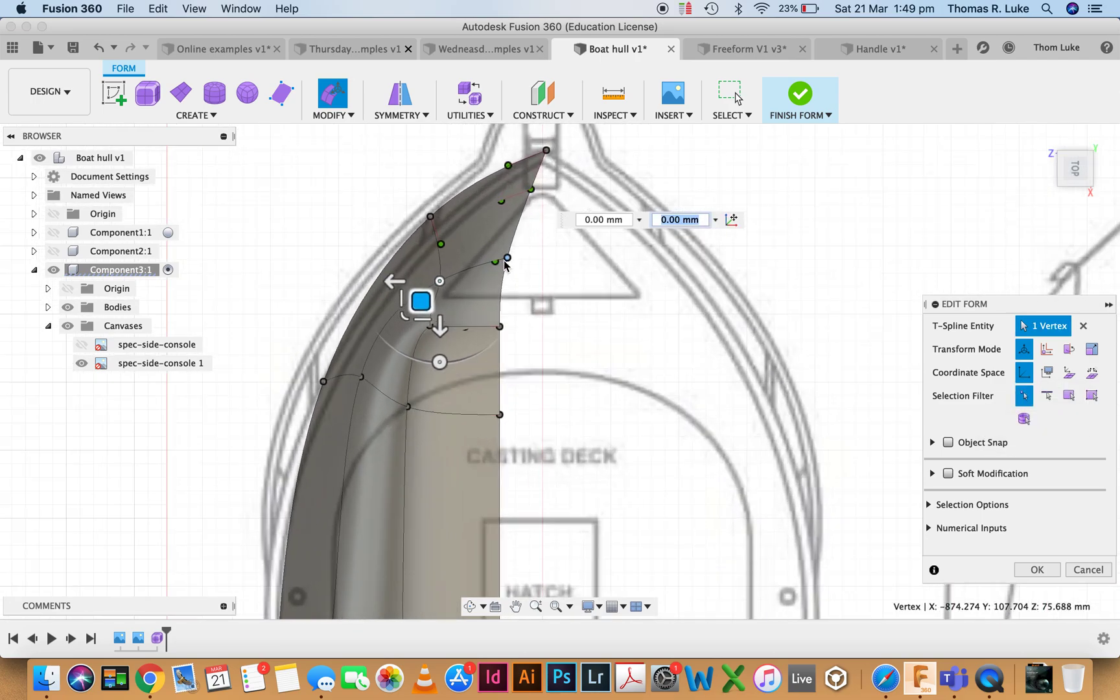
{"action": "left_click", "coordinate": [412, 342]}
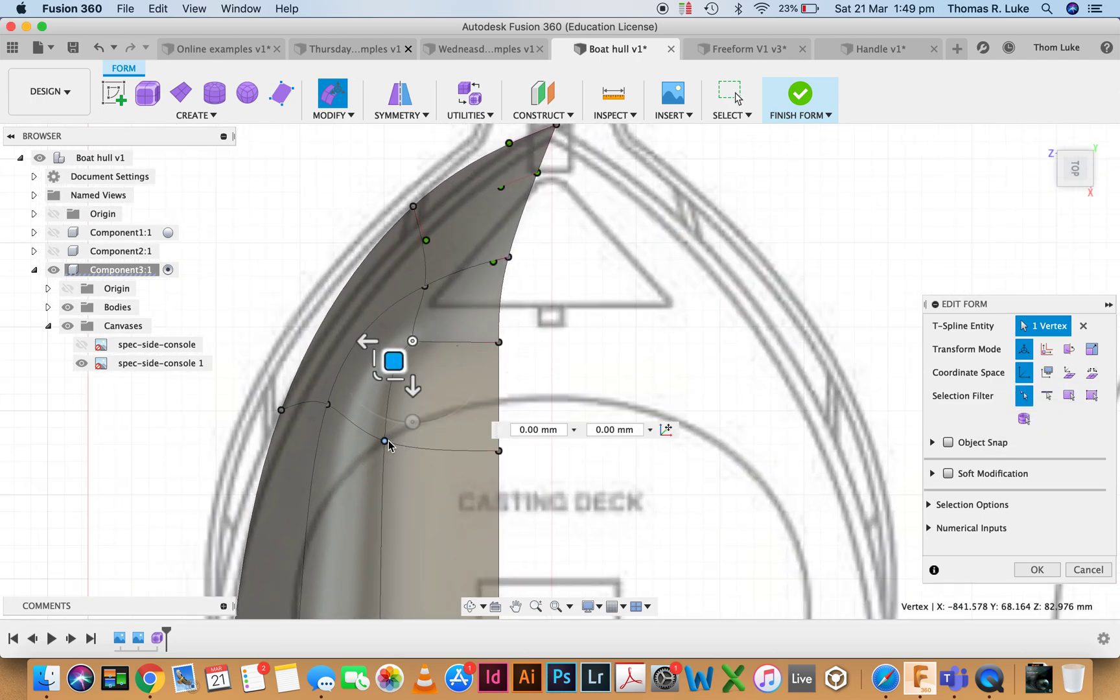
{"action": "left_click", "coordinate": [385, 441], "text": "shift"}
{"action": "scroll", "coordinate": [447, 434], "scroll_direction": "down", "scroll_amount": 3}
{"action": "left_click_drag", "start_coordinate": [426, 426], "coordinate": [428, 493]}
{"action": "scroll", "coordinate": [373, 416], "scroll_direction": "down", "scroll_amount": 1}
{"action": "left_click", "coordinate": [383, 400]}
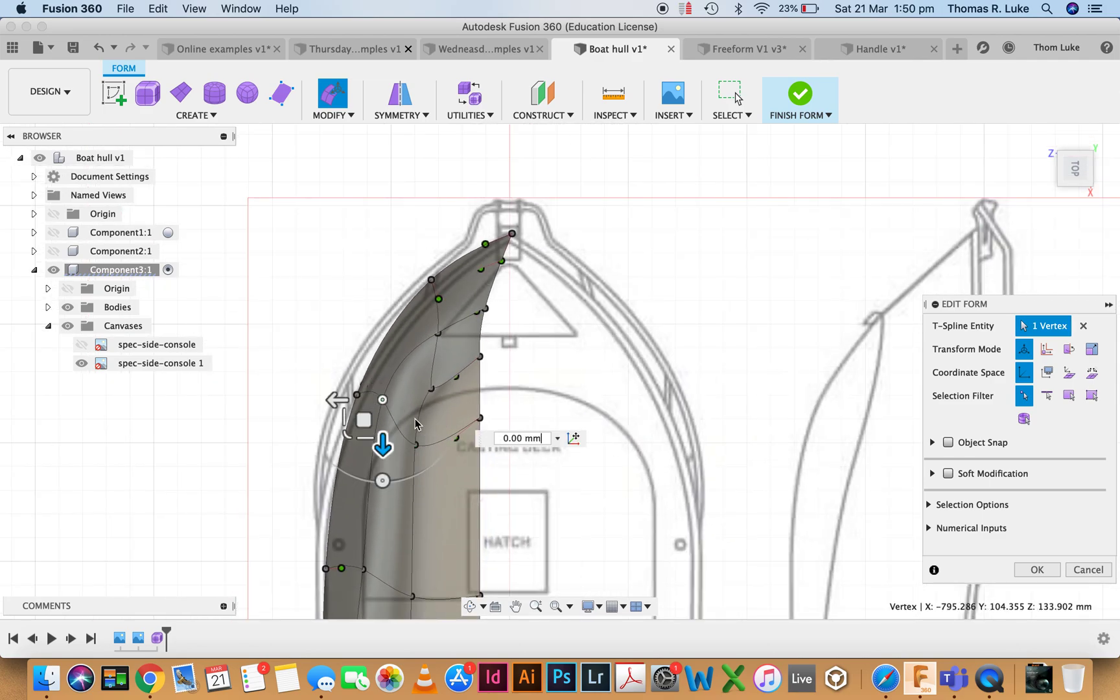
{"action": "left_click_drag", "start_coordinate": [384, 446], "coordinate": [390, 501]}
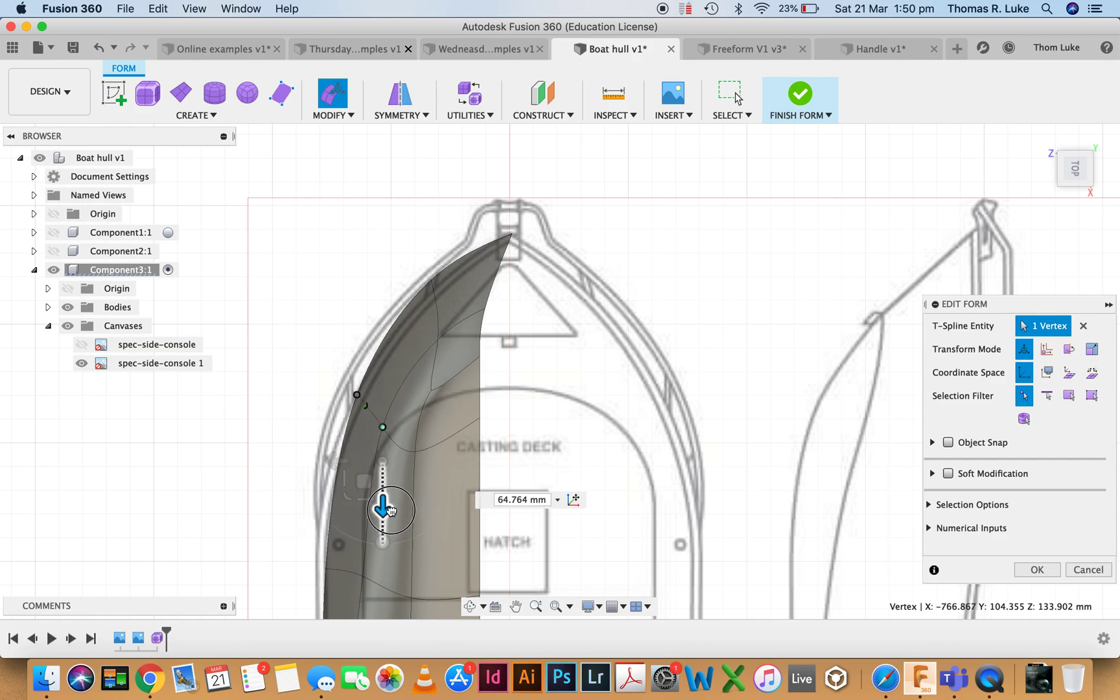
Pull a side vertex outward to widen the hull
{"action": "middle_click_drag", "start_coordinate": [432, 401], "coordinate": [574, 509], "text": "shift"}
{"action": "middle_click_drag", "start_coordinate": [602, 405], "coordinate": [287, 364], "text": "shift"}
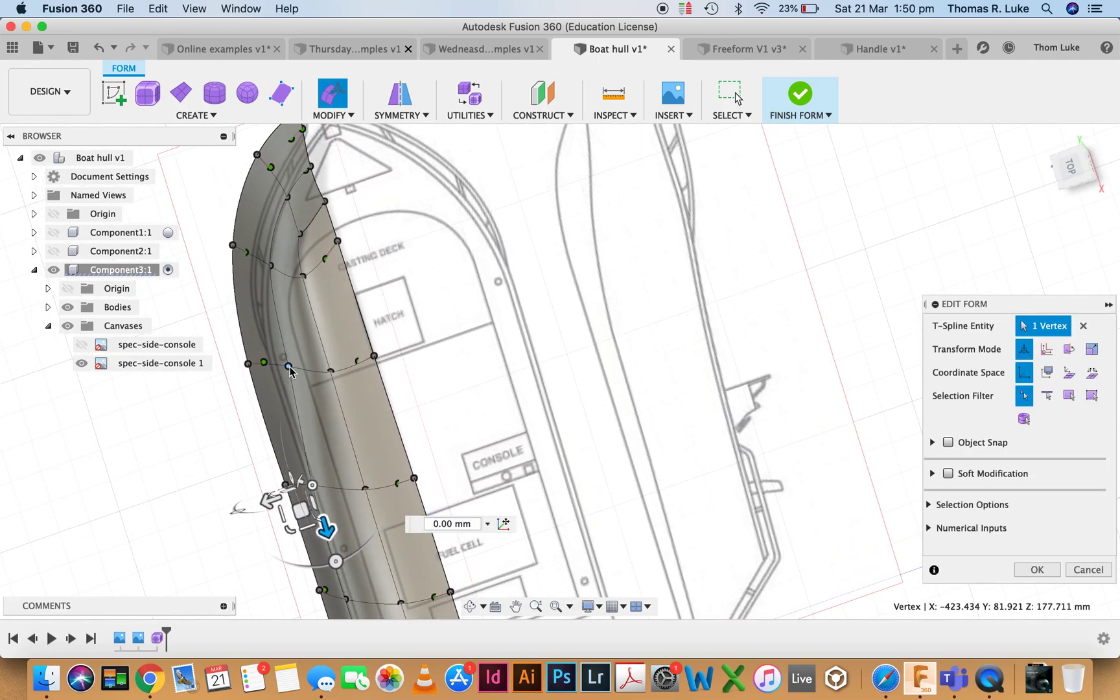
{"action": "left_click", "coordinate": [289, 367]}
{"action": "left_click_drag", "start_coordinate": [244, 387], "coordinate": [237, 393]}
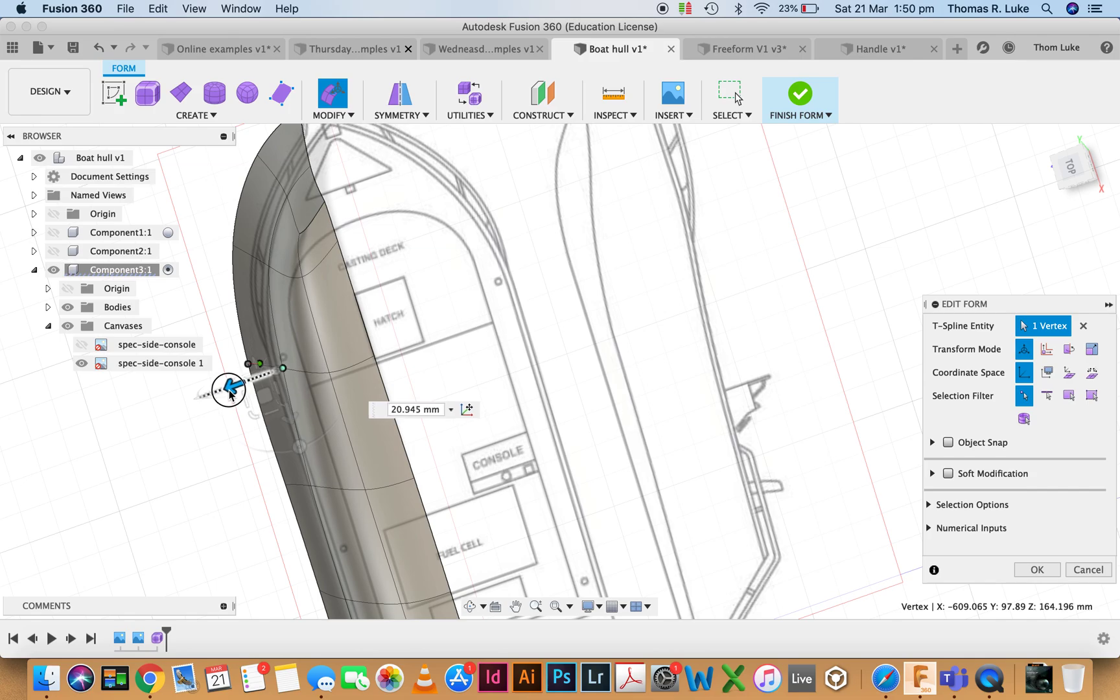
{"action": "middle_click_drag", "start_coordinate": [341, 332], "coordinate": [358, 354], "text": "shift"}
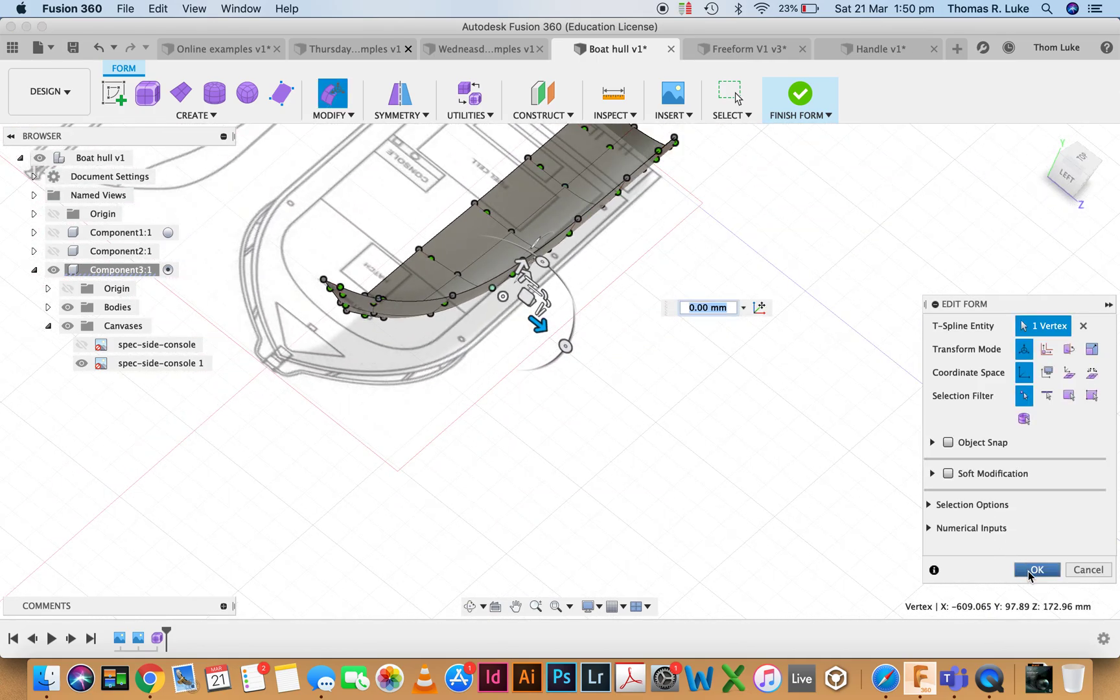
Finish the form edit and show the spec-side-console canvas again, orbiting to a side view
{"action": "key", "text": "Escape"}
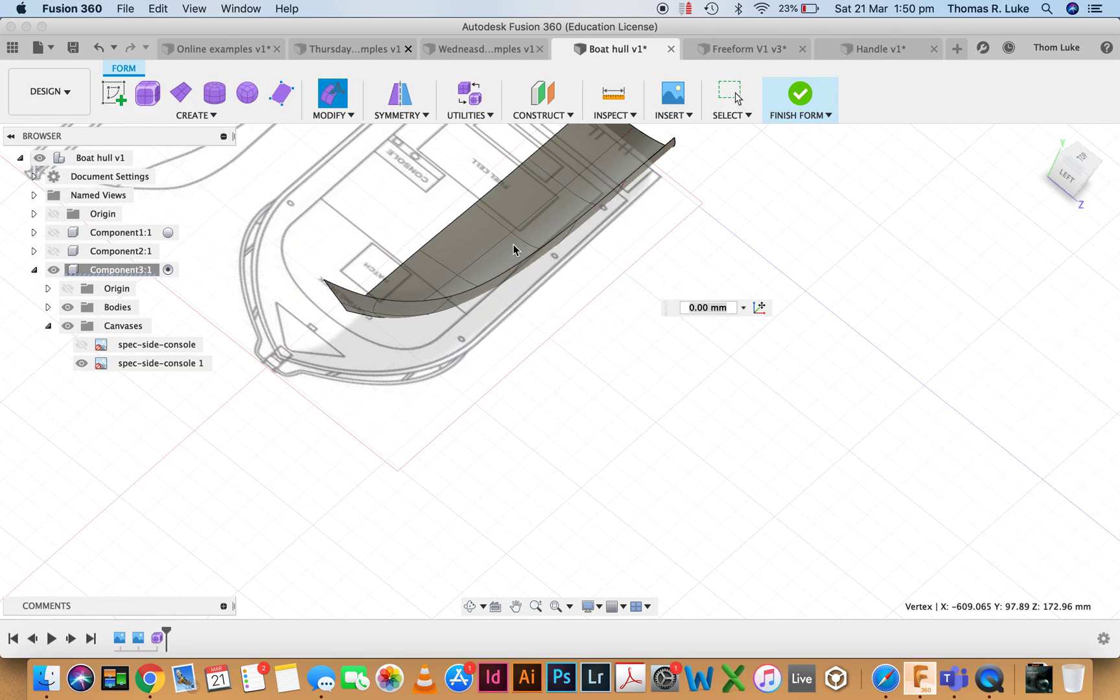
{"action": "mouse_move", "coordinate": [525, 271]}
{"action": "middle_mouse_down", "text": "shift"}
{"action": "mouse_move", "coordinate": [602, 275]}
{"action": "mouse_move", "coordinate": [465, 305]}
{"action": "mouse_move", "coordinate": [713, 140]}
{"action": "middle_mouse_up", "text": "shift"}
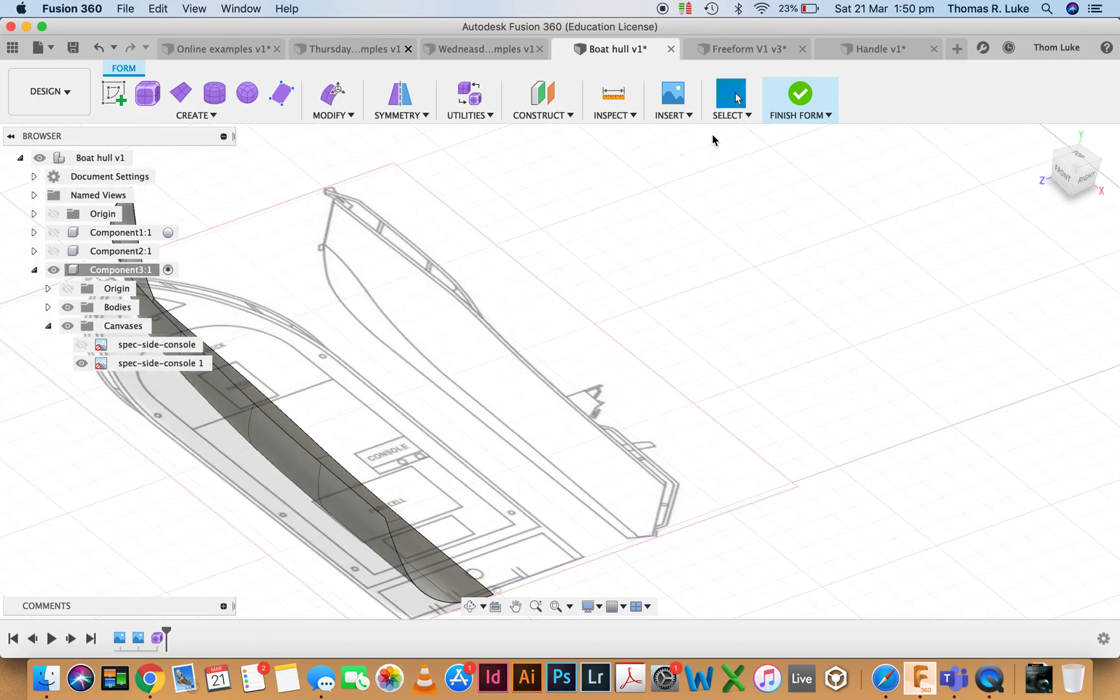
{"action": "left_click", "coordinate": [81, 344]}
{"action": "middle_click_drag", "start_coordinate": [389, 331], "coordinate": [368, 392], "text": "shift"}
{"action": "scroll", "coordinate": [447, 370], "scroll_direction": "up", "scroll_amount": 3}
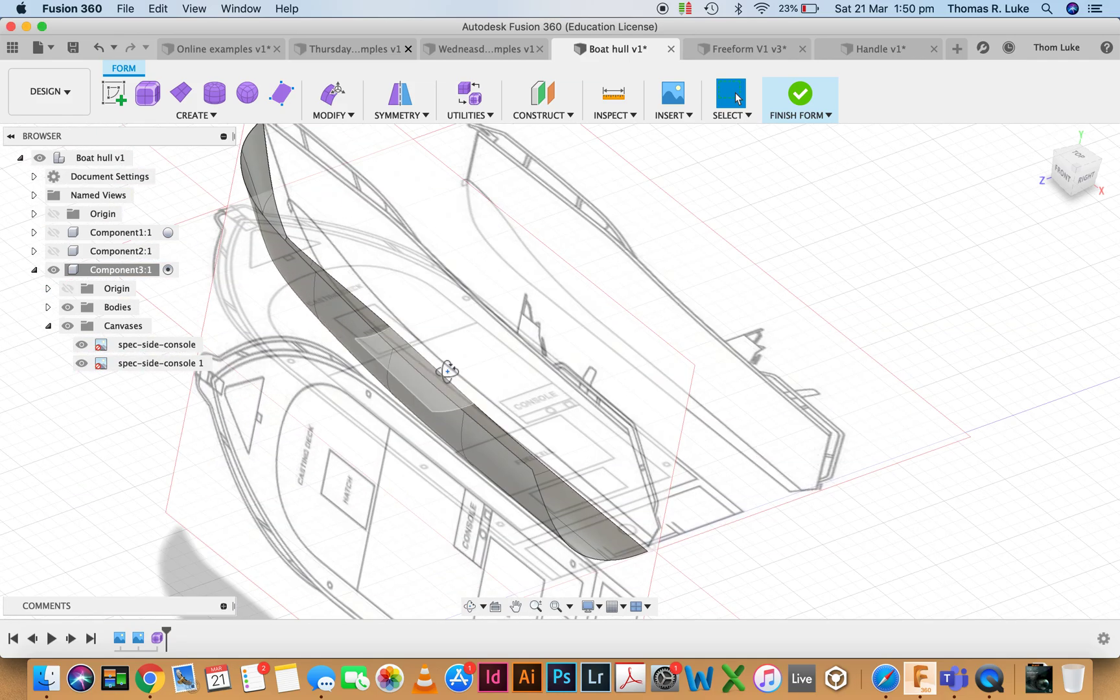
{"action": "mouse_move", "coordinate": [448, 370]}
{"action": "middle_mouse_down", "text": "shift"}
{"action": "mouse_move", "coordinate": [530, 305]}
{"action": "mouse_move", "coordinate": [522, 369]}
{"action": "mouse_move", "coordinate": [428, 372]}
{"action": "mouse_move", "coordinate": [412, 392]}
{"action": "mouse_move", "coordinate": [446, 373]}
{"action": "middle_mouse_up", "text": "shift"}
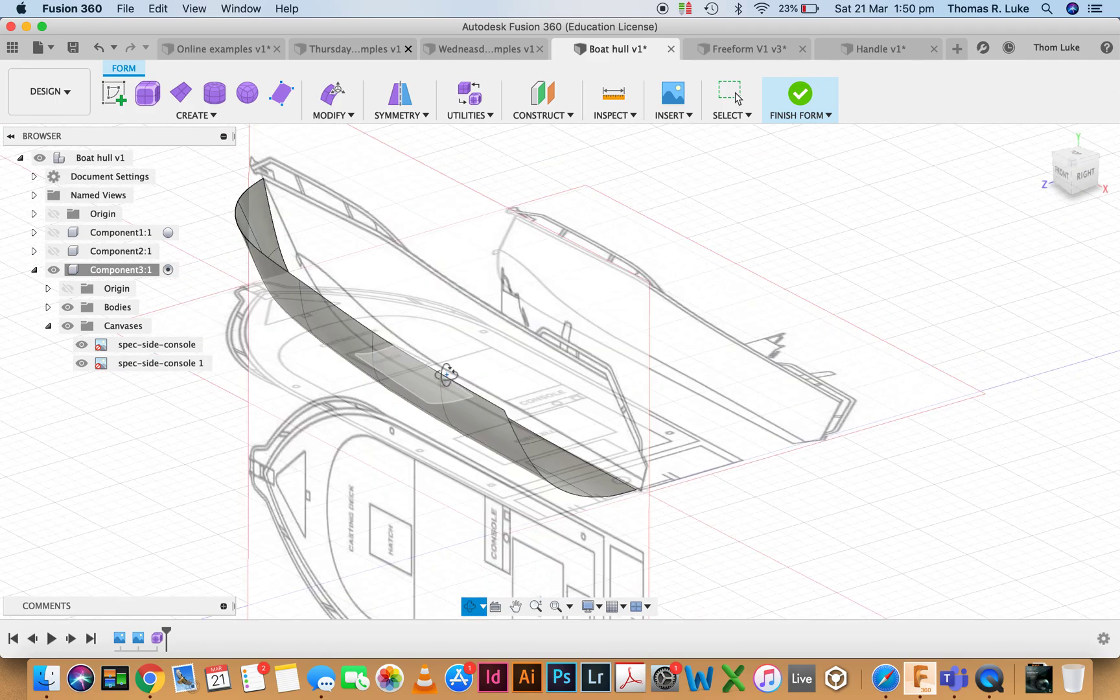
{"action": "left_click_drag", "start_coordinate": [446, 374], "coordinate": [531, 327]}
From the front view, reopen Edit Form and lower the bottom edge loop about 8.7 mm
{"action": "key", "text": "Escape"}
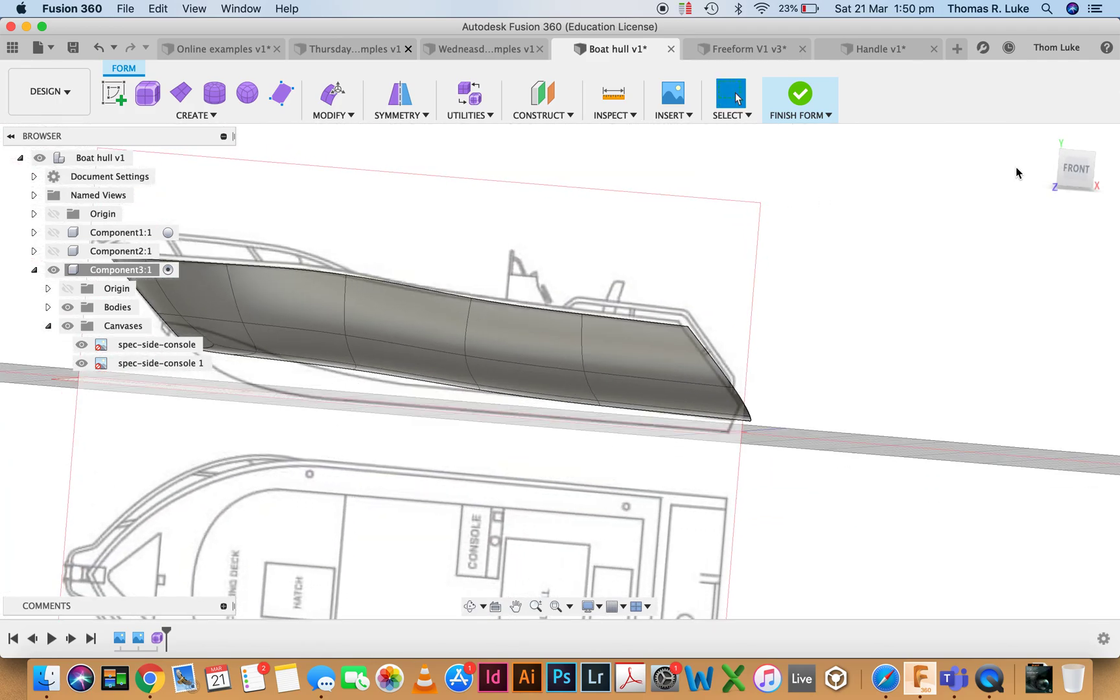
{"action": "left_click", "coordinate": [1078, 174]}
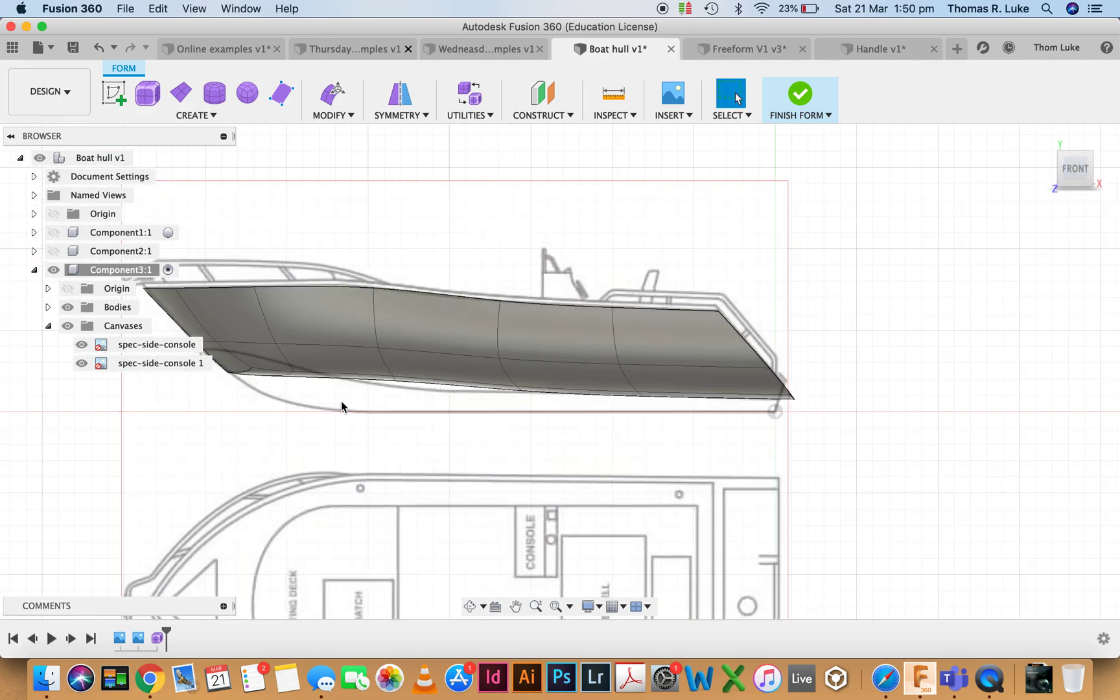
{"action": "right_click", "coordinate": [354, 361]}
{"action": "left_click", "coordinate": [406, 268]}
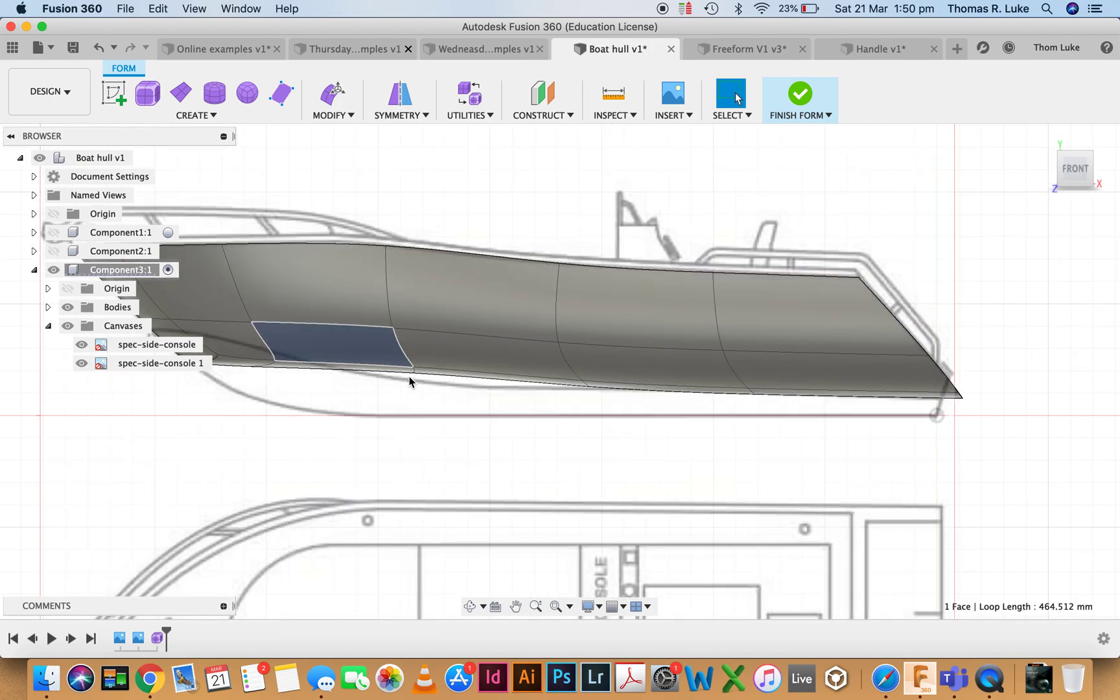
{"action": "left_click", "coordinate": [411, 373]}
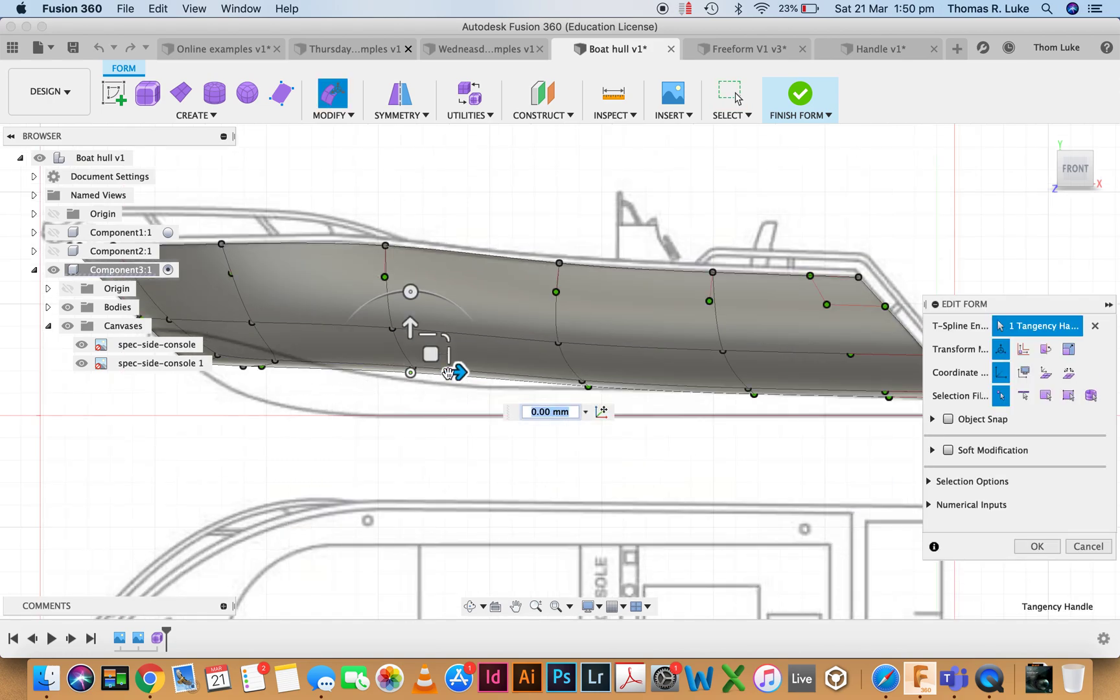
{"action": "left_click", "coordinate": [1023, 395]}
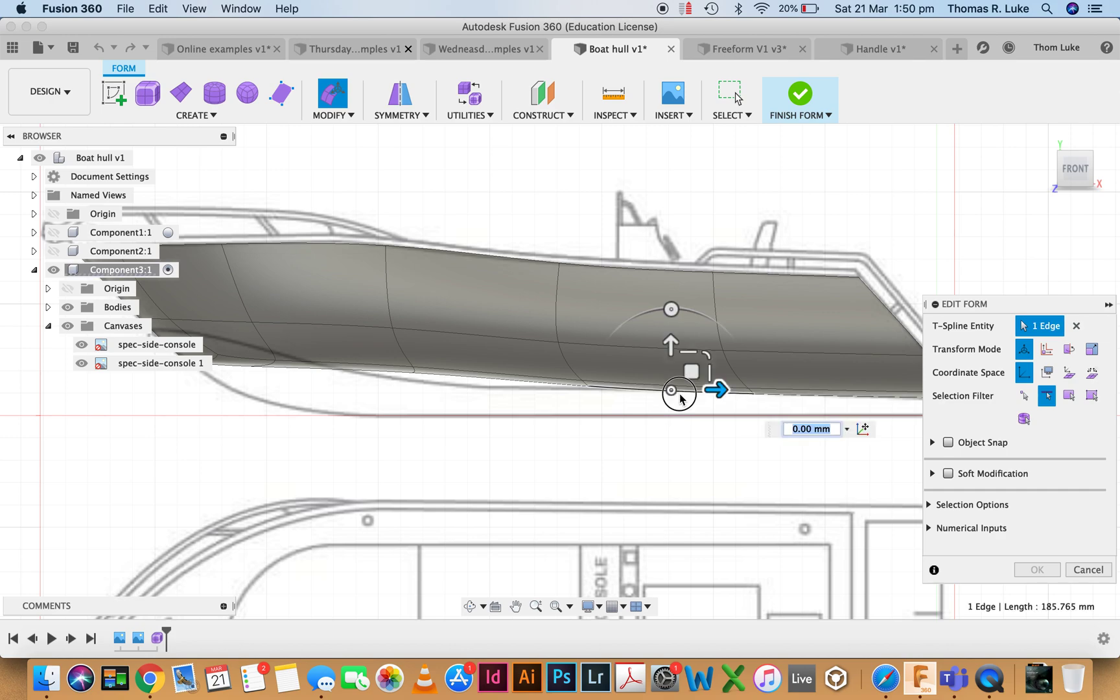
{"action": "double_click", "coordinate": [680, 396]}
{"action": "left_click_drag", "start_coordinate": [418, 314], "coordinate": [416, 325]}
Move three lower edges down onto the keel line by 1.741 mm, −16.539 mm
{"action": "left_click", "coordinate": [272, 378]}
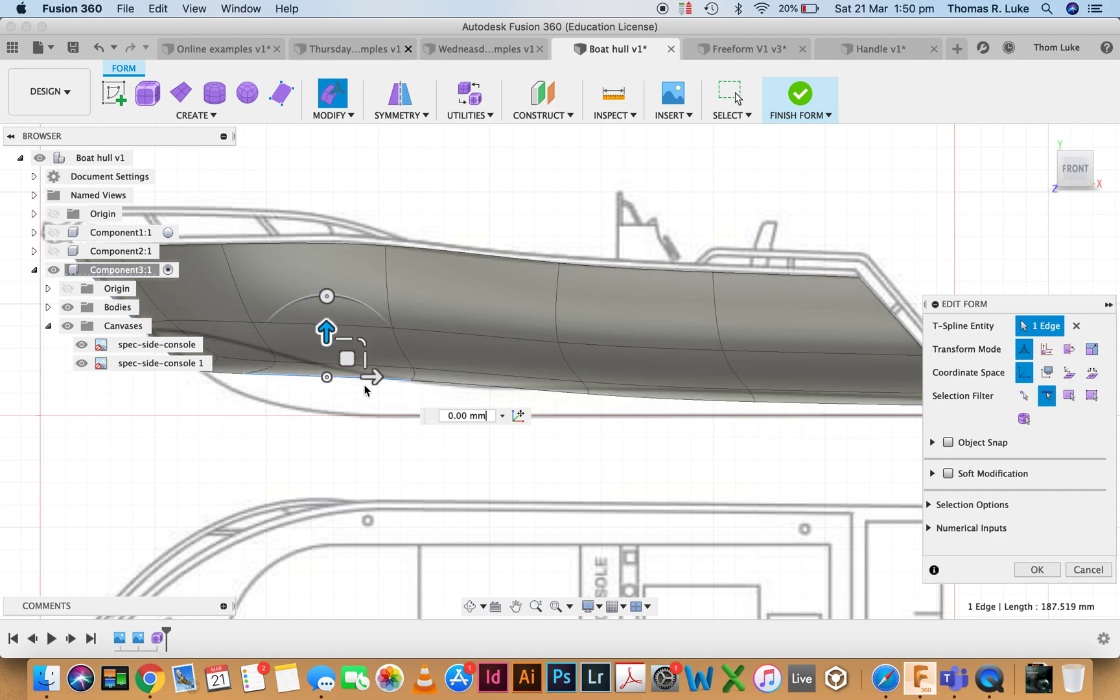
{"action": "left_click", "coordinate": [457, 388], "text": "shift"}
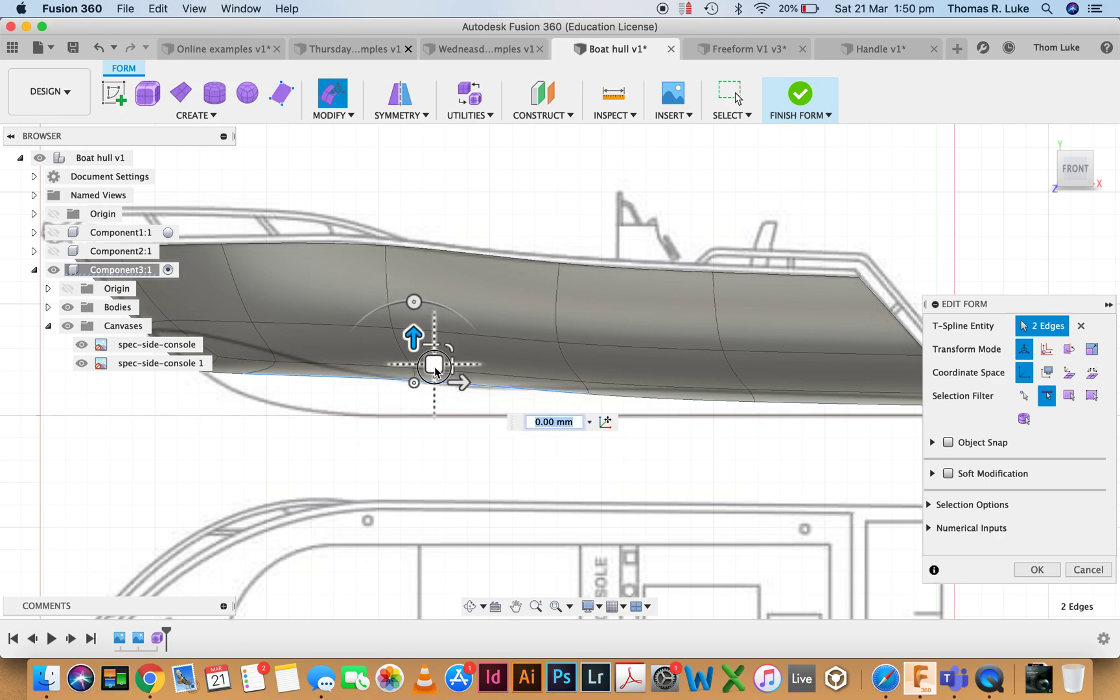
{"action": "left_click_drag", "start_coordinate": [434, 370], "coordinate": [460, 391]}
{"action": "key", "text": "super+z"}
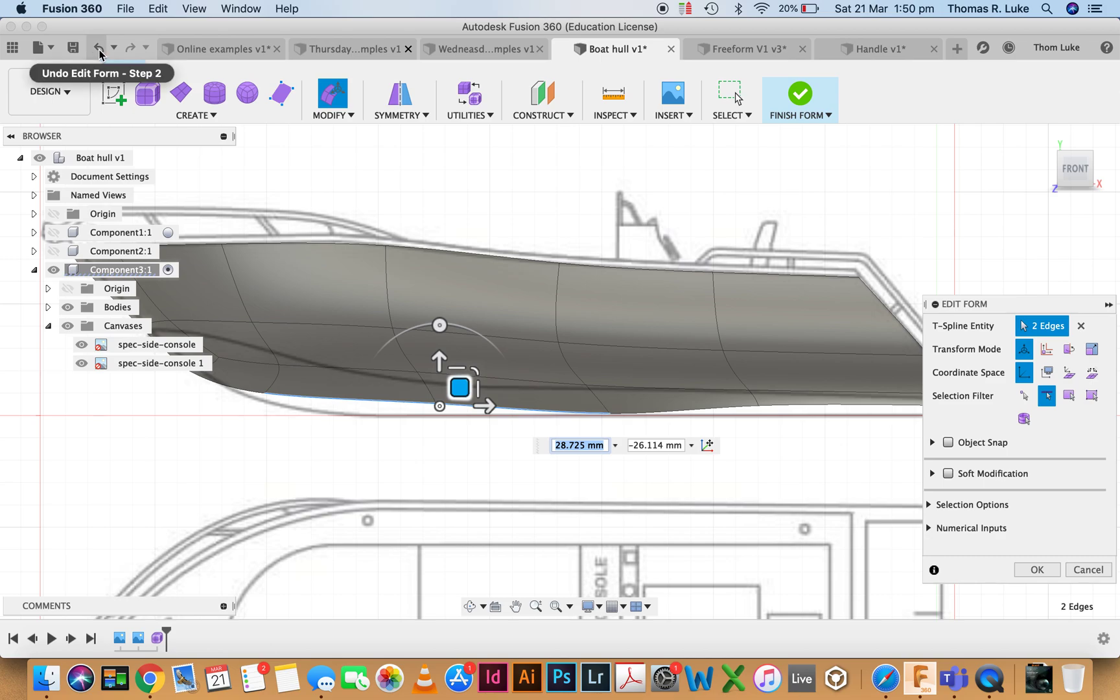
{"action": "left_click", "coordinate": [620, 403], "text": "shift"}
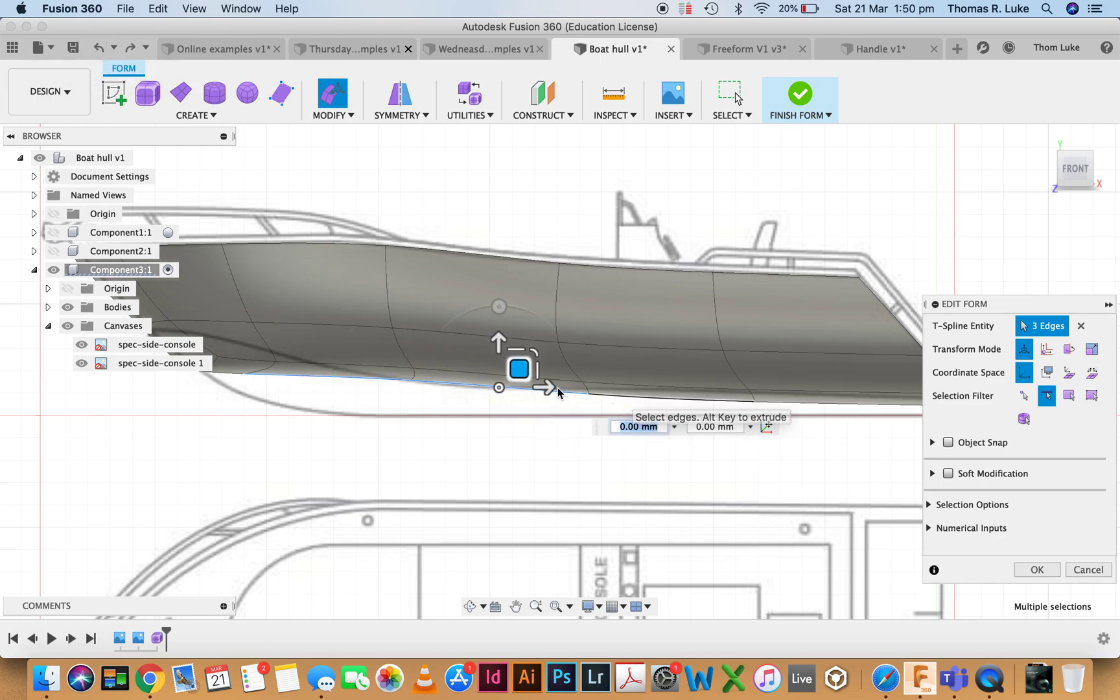
{"action": "left_click_drag", "start_coordinate": [517, 367], "coordinate": [520, 383]}
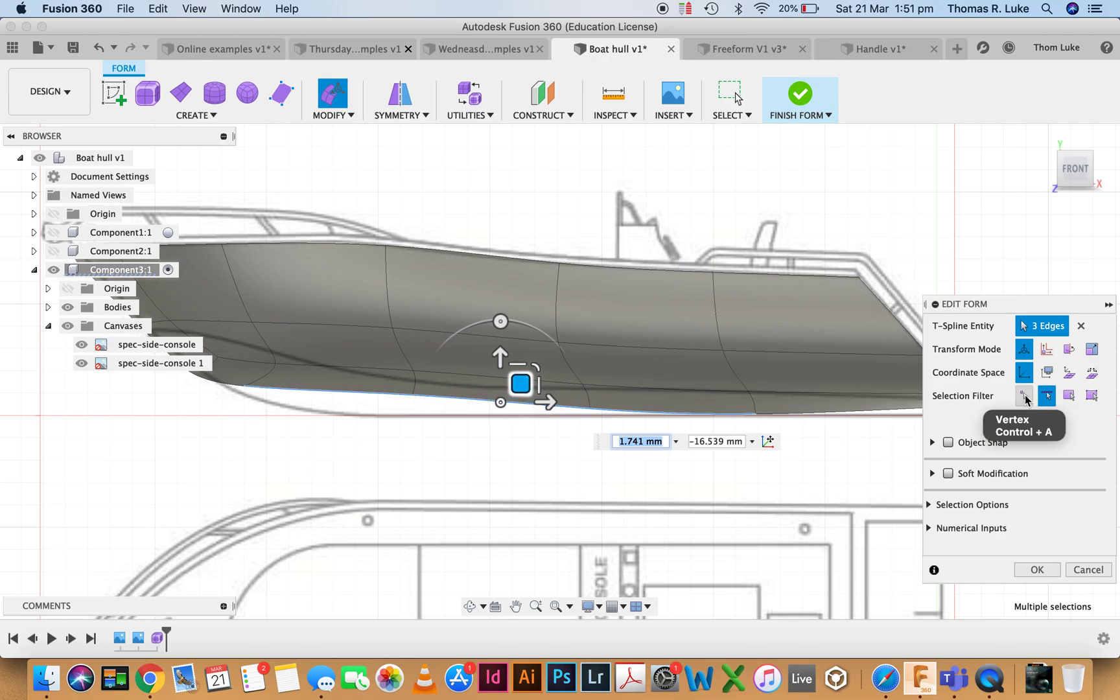
{"action": "left_click", "coordinate": [1023, 396]}
Drag two lower hull vertices down onto the side-view canvas keel line
{"action": "left_click", "coordinate": [412, 395]}
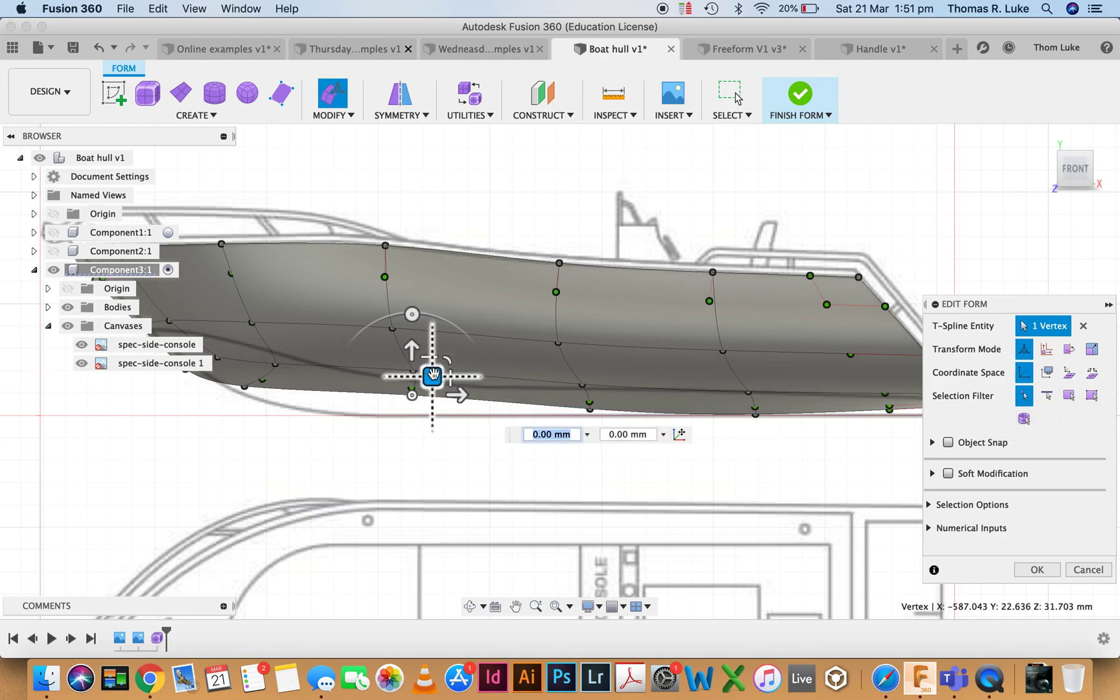
{"action": "left_click_drag", "start_coordinate": [430, 379], "coordinate": [423, 404]}
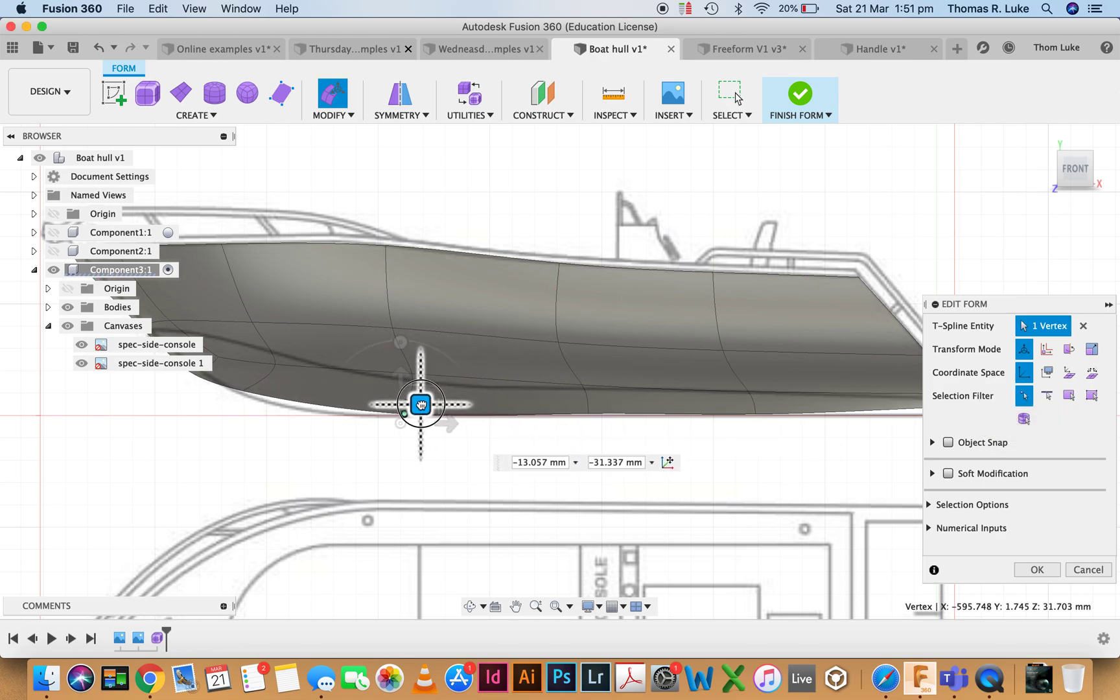
{"action": "scroll", "coordinate": [421, 404], "scroll_direction": "down", "scroll_amount": 3}
{"action": "scroll", "coordinate": [385, 400], "scroll_direction": "up", "scroll_amount": 3}
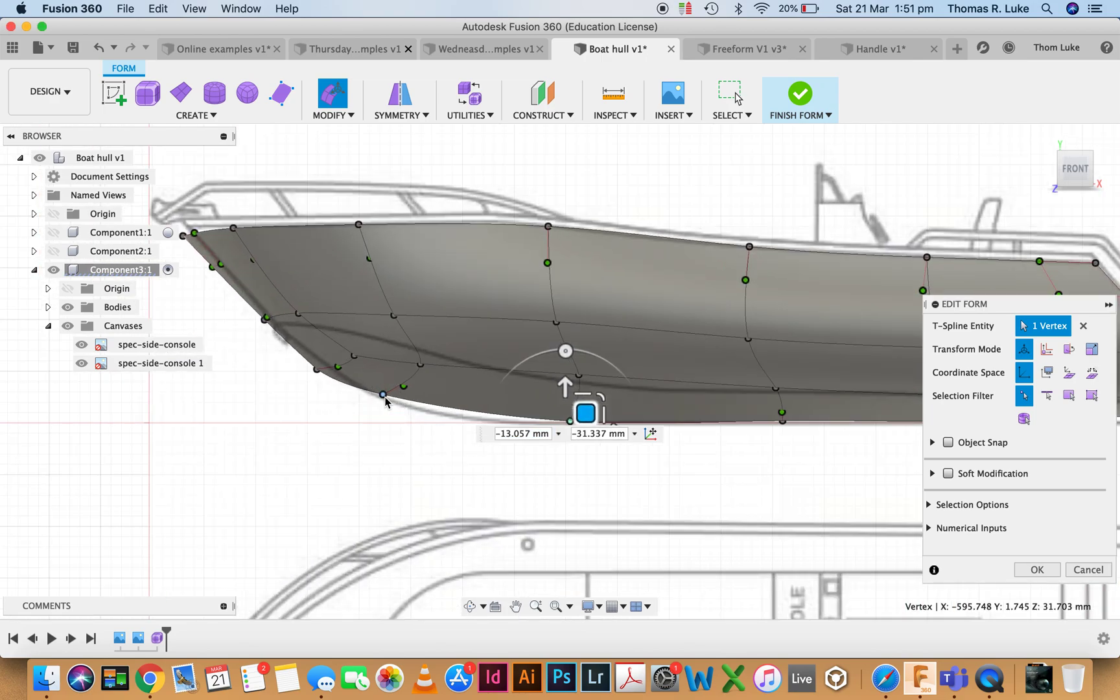
{"action": "left_click", "coordinate": [383, 394]}
{"action": "scroll", "coordinate": [385, 400], "scroll_direction": "up", "scroll_amount": 3}
{"action": "left_click_drag", "start_coordinate": [388, 376], "coordinate": [461, 406]}
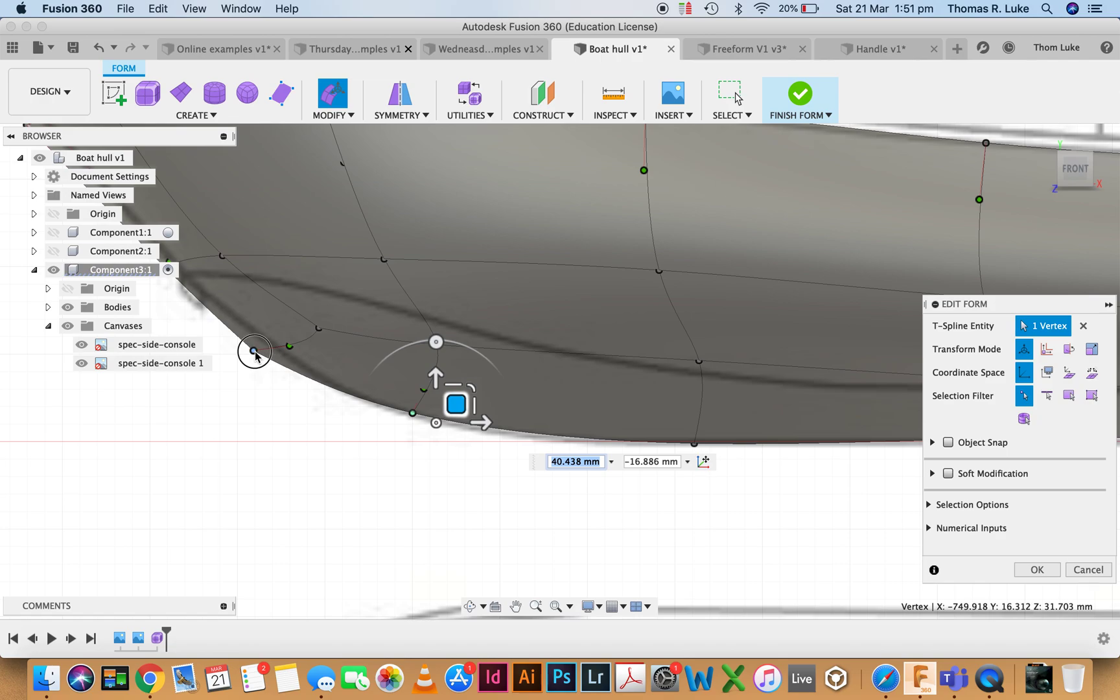
Nudge a bow vertex and a bottom vertex to follow the drawn keel outline
{"action": "left_click", "coordinate": [254, 352]}
{"action": "left_click_drag", "start_coordinate": [275, 335], "coordinate": [283, 320]}
{"action": "scroll", "coordinate": [324, 402], "scroll_direction": "down", "scroll_amount": 5}
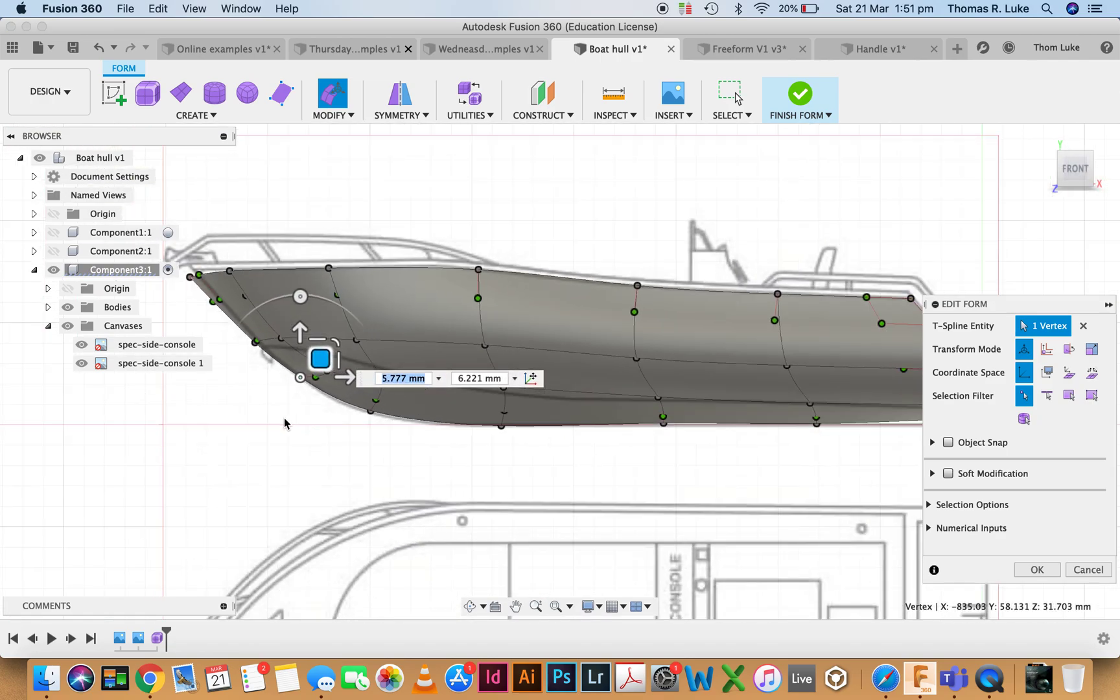
{"action": "scroll", "coordinate": [673, 434], "scroll_direction": "up", "scroll_amount": 6}
{"action": "left_click", "coordinate": [492, 407]}
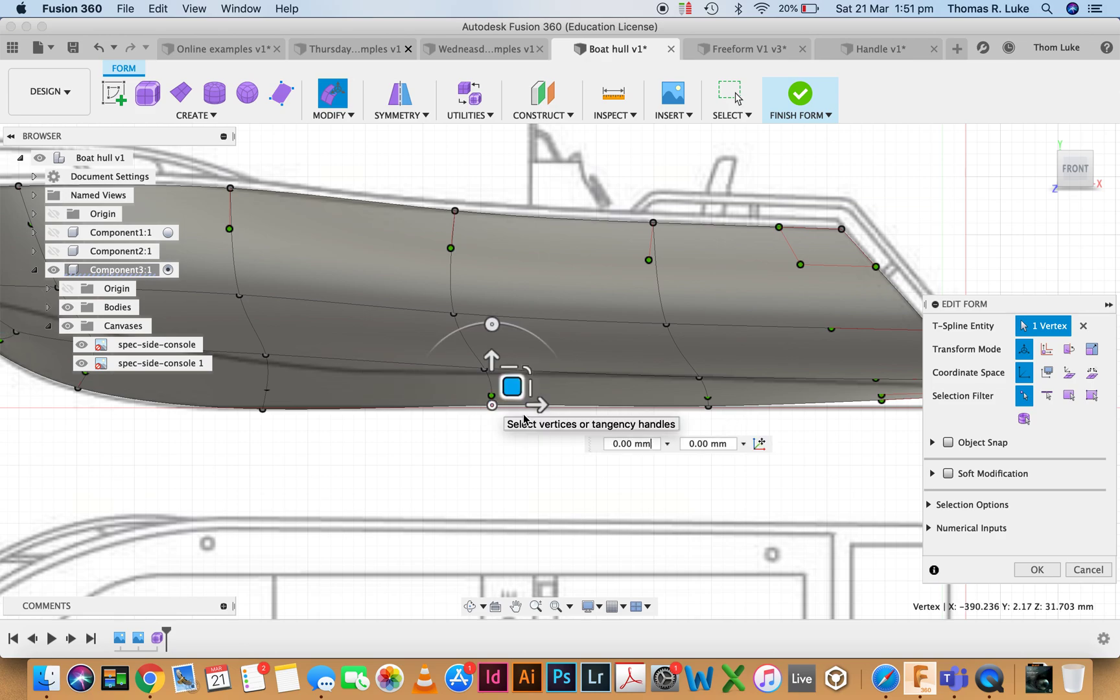
{"action": "scroll", "coordinate": [509, 390], "scroll_direction": "up", "scroll_amount": 3}
{"action": "left_click_drag", "start_coordinate": [512, 386], "coordinate": [498, 387]}
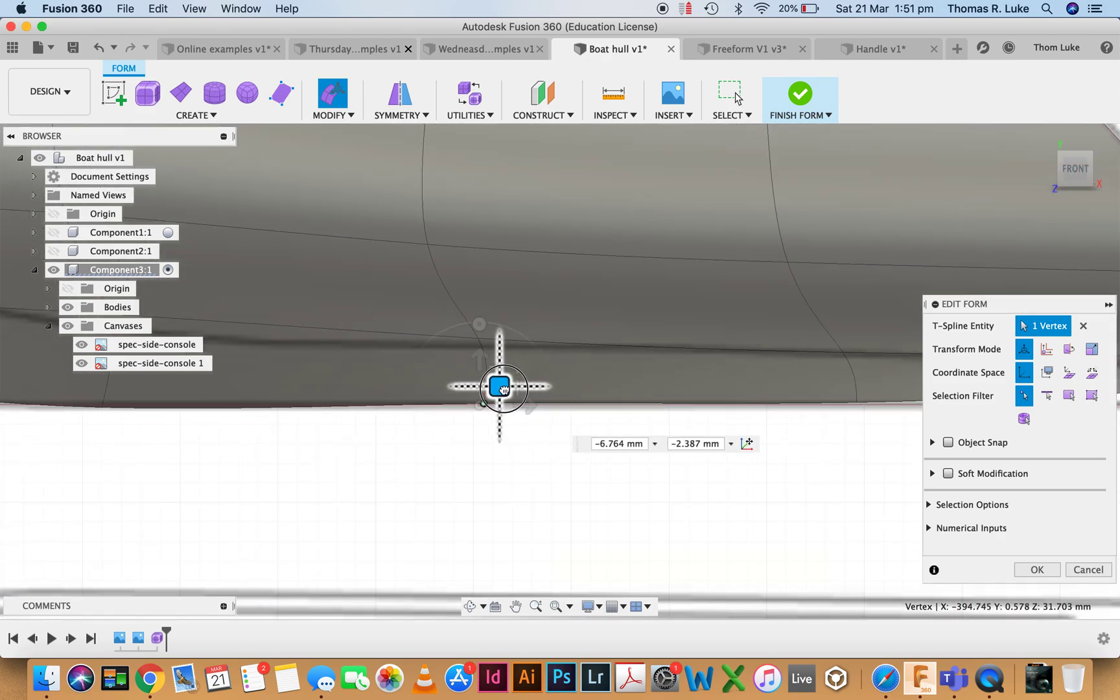
{"action": "scroll", "coordinate": [347, 443], "scroll_direction": "down", "scroll_amount": 5}
{"action": "scroll", "coordinate": [705, 415], "scroll_direction": "up", "scroll_amount": 5}
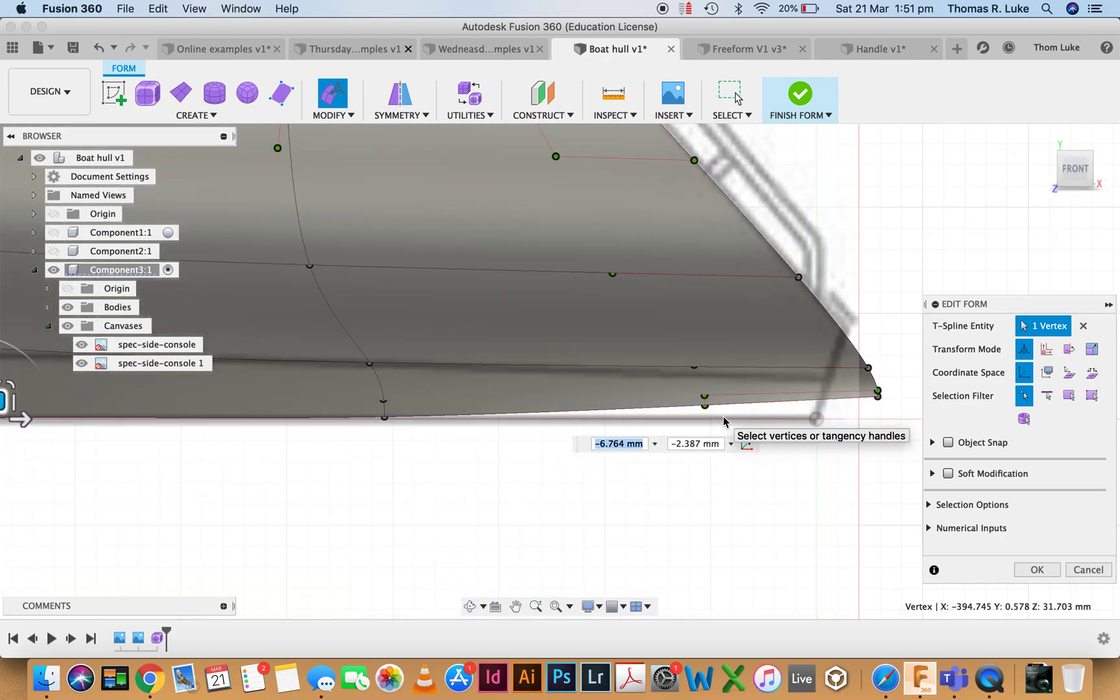
Shift the stern tangency handle by −6.241 mm, −8.077 mm to straighten the bottom
{"action": "left_click", "coordinate": [704, 396]}
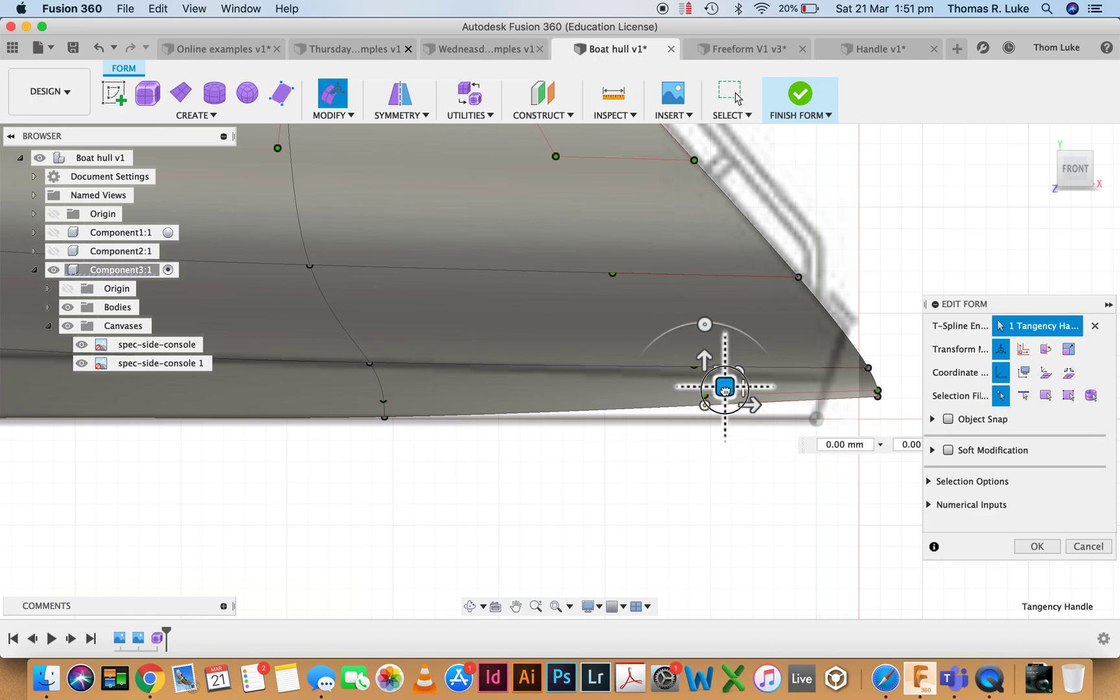
{"action": "left_click_drag", "start_coordinate": [724, 388], "coordinate": [712, 400]}
{"action": "scroll", "coordinate": [551, 413], "scroll_direction": "down", "scroll_amount": 3}
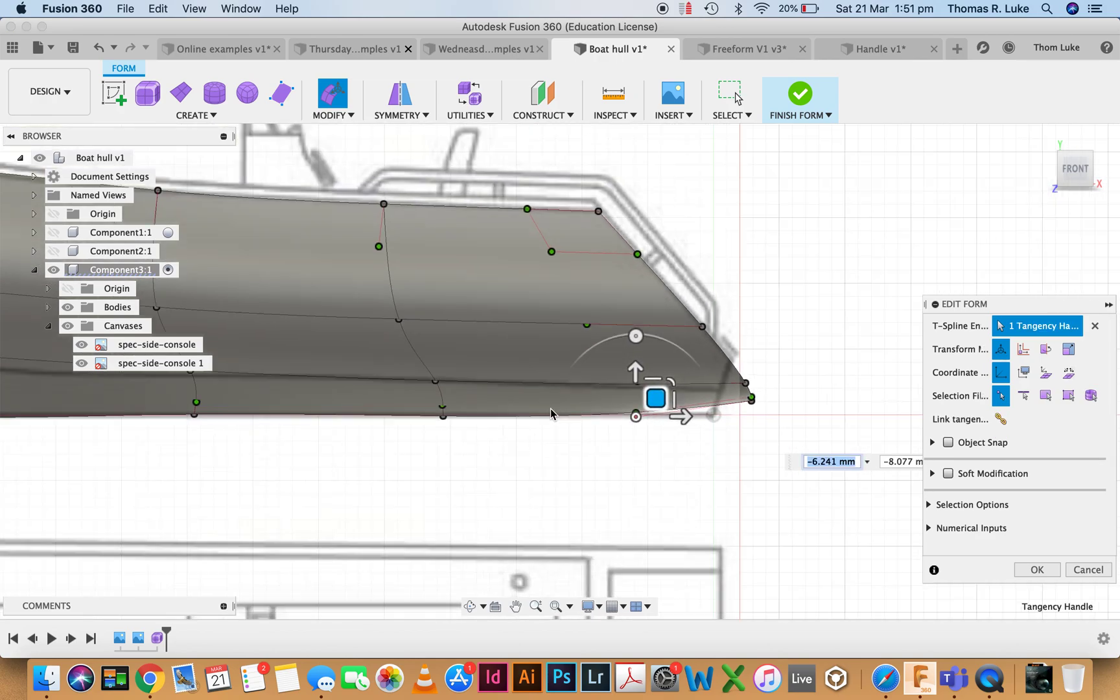
{"action": "scroll", "coordinate": [550, 413], "scroll_direction": "down", "scroll_amount": 4}
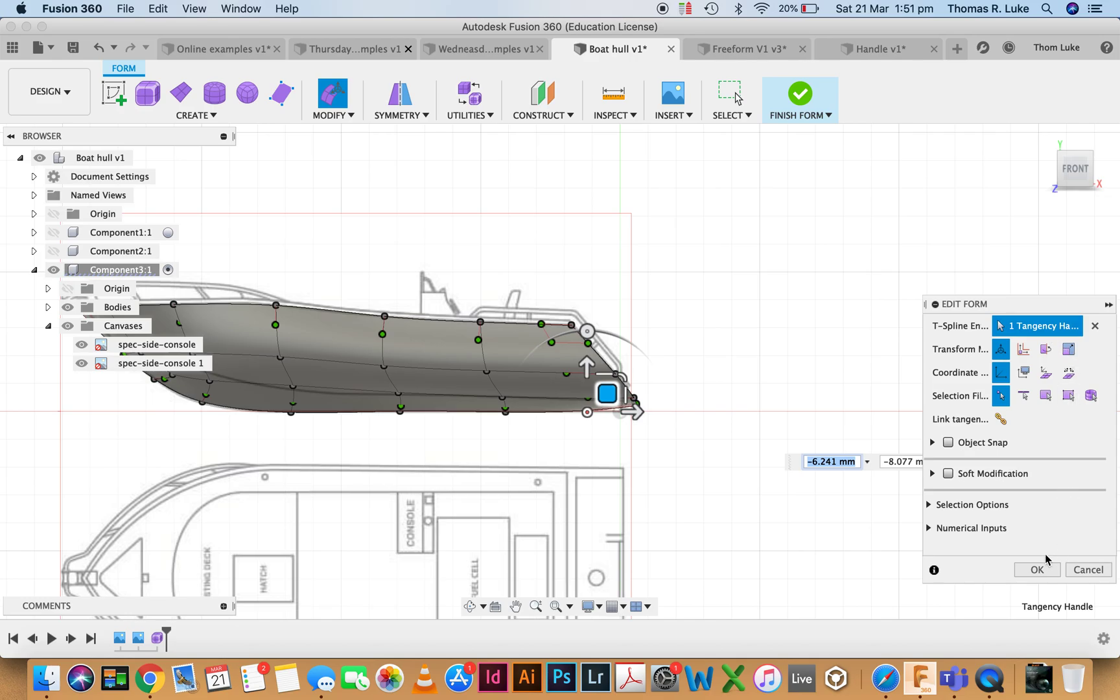
Flatten the eight stern-edge vertices onto a selected plane using Control Points
{"action": "middle_click_drag", "start_coordinate": [543, 389], "coordinate": [466, 409], "text": "shift"}
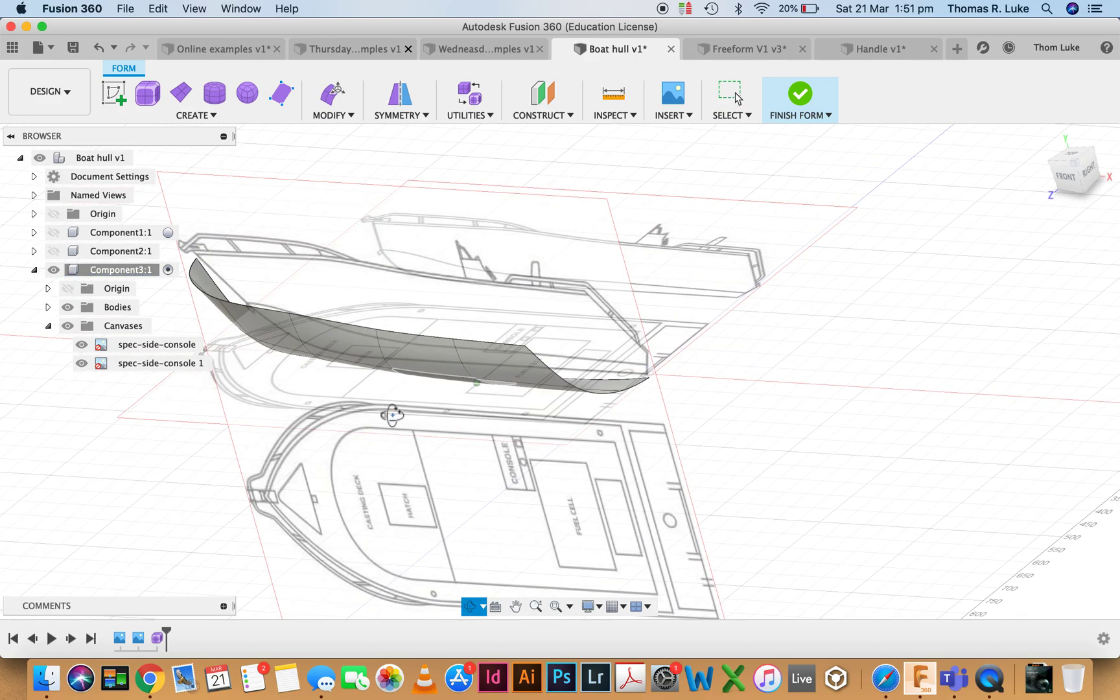
{"action": "middle_click_drag", "start_coordinate": [392, 415], "coordinate": [370, 446], "text": "shift"}
{"action": "middle_click_drag", "start_coordinate": [447, 453], "coordinate": [502, 322]}
{"action": "middle_click_drag", "start_coordinate": [535, 240], "coordinate": [443, 246], "text": "shift"}
{"action": "scroll", "coordinate": [440, 245], "scroll_direction": "down", "scroll_amount": 3}
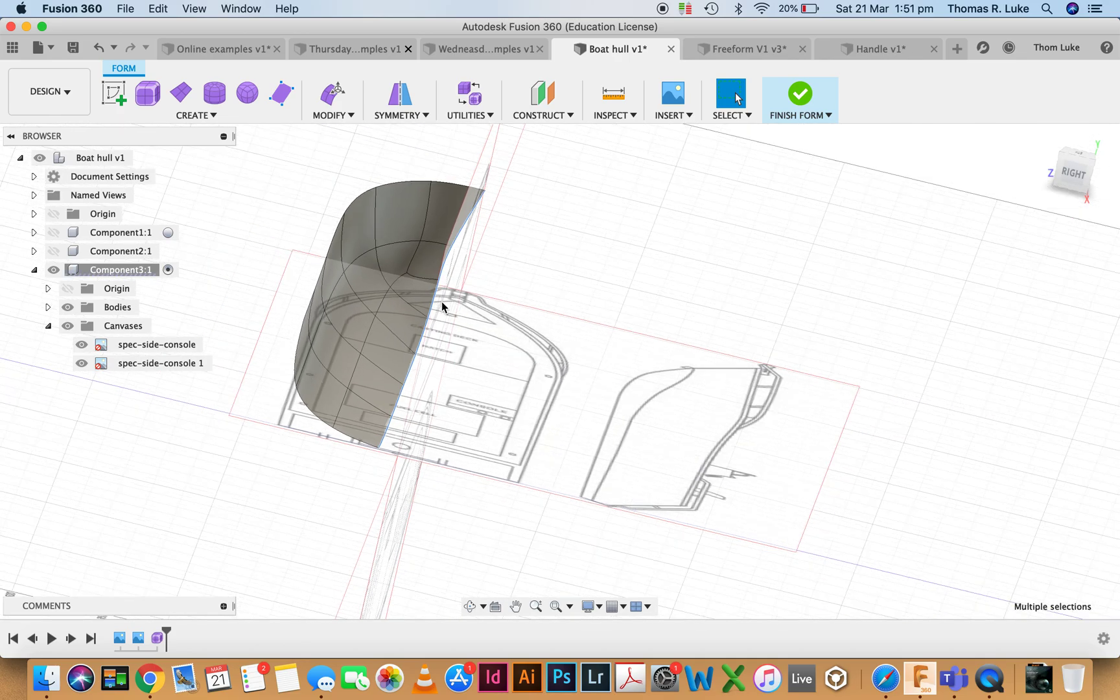
{"action": "left_click", "coordinate": [342, 116]}
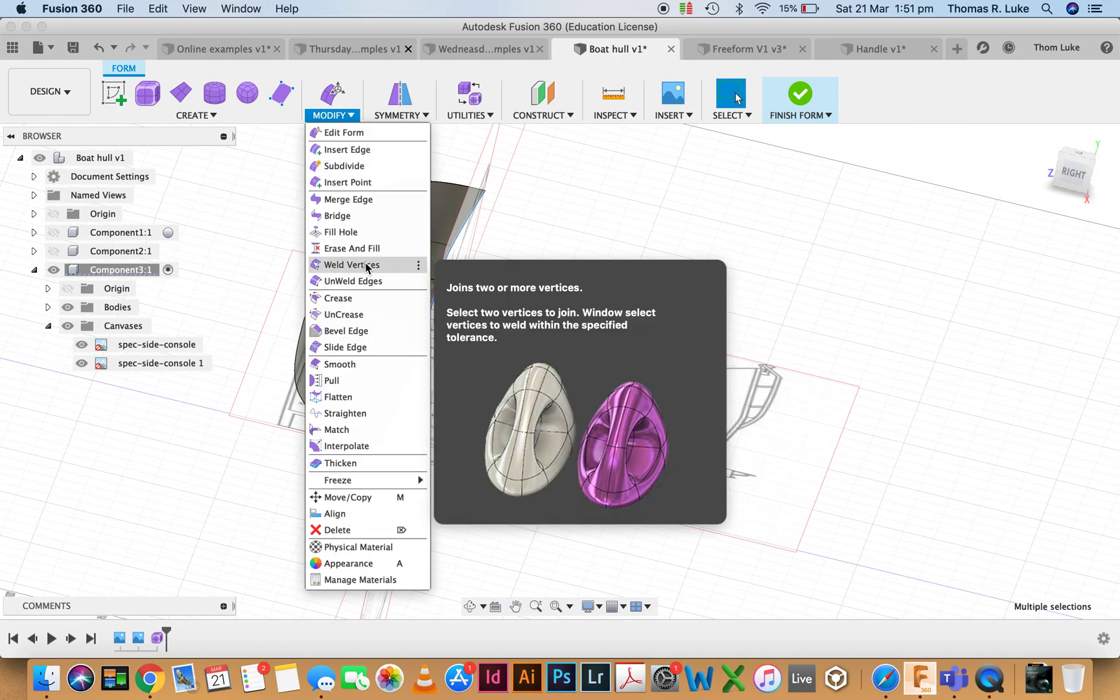
{"action": "left_click", "coordinate": [363, 396]}
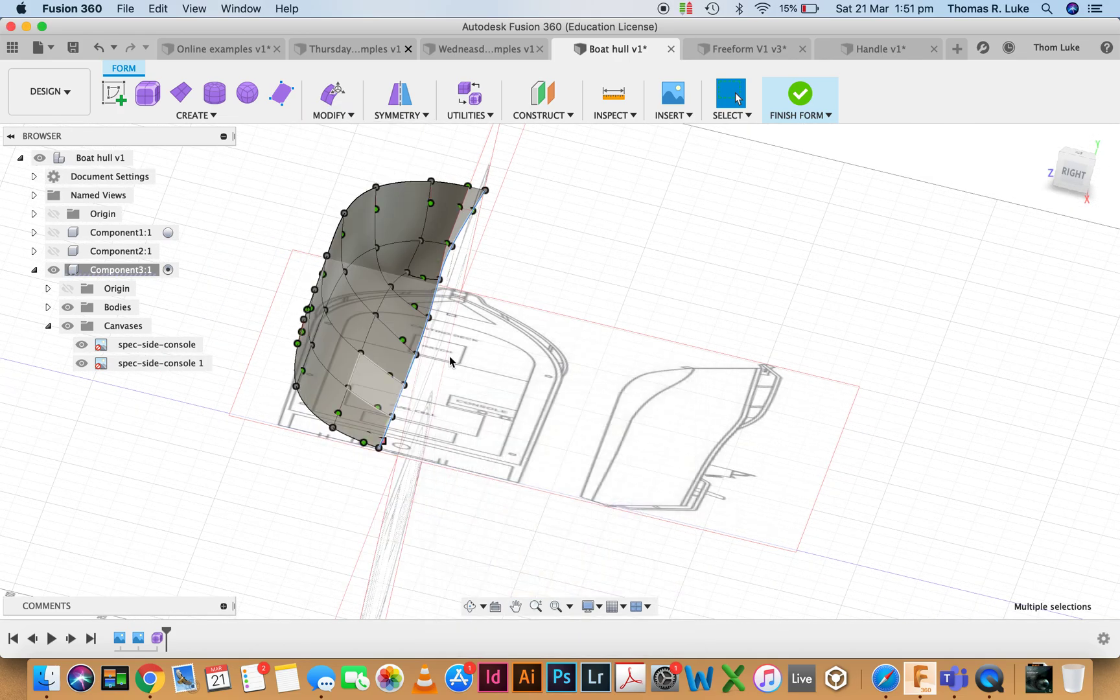
{"action": "middle_click_drag", "start_coordinate": [447, 340], "coordinate": [470, 314], "text": "shift"}
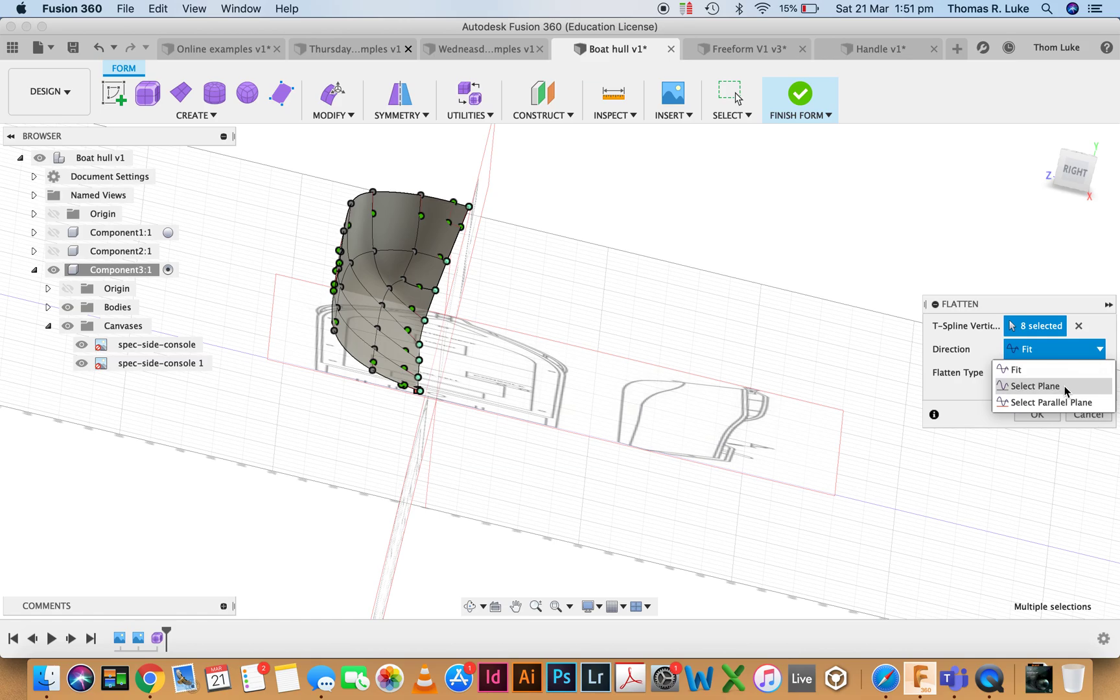
{"action": "middle_click_drag", "start_coordinate": [445, 348], "coordinate": [460, 364], "text": "shift"}
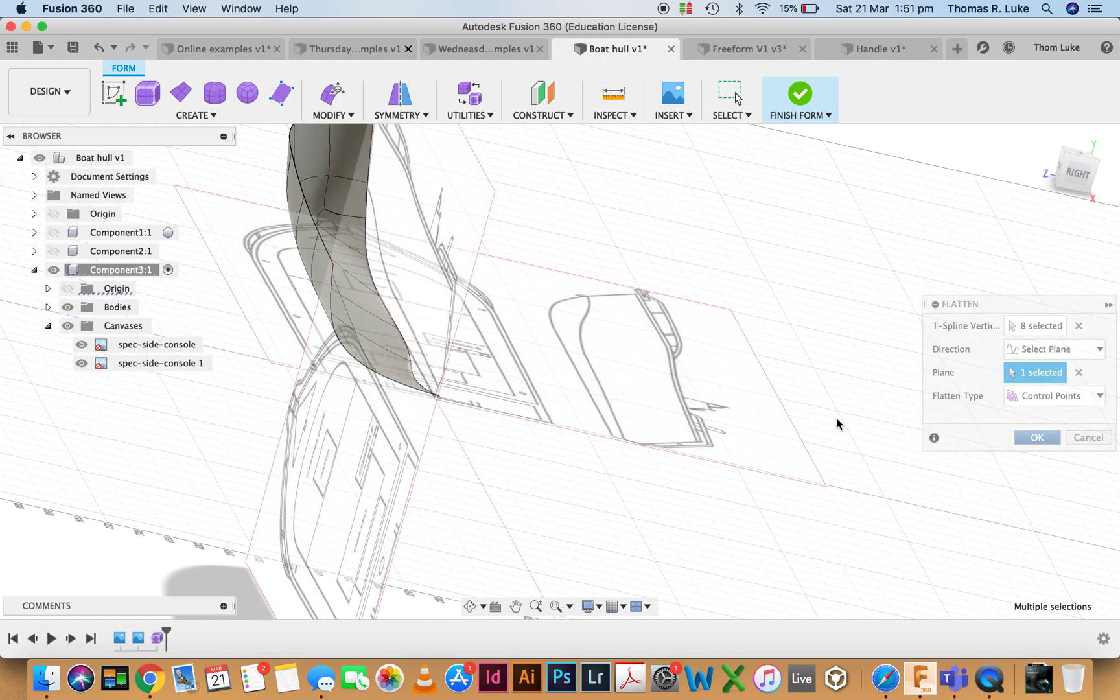
{"action": "middle_click_drag", "start_coordinate": [837, 423], "coordinate": [312, 198], "text": "shift"}
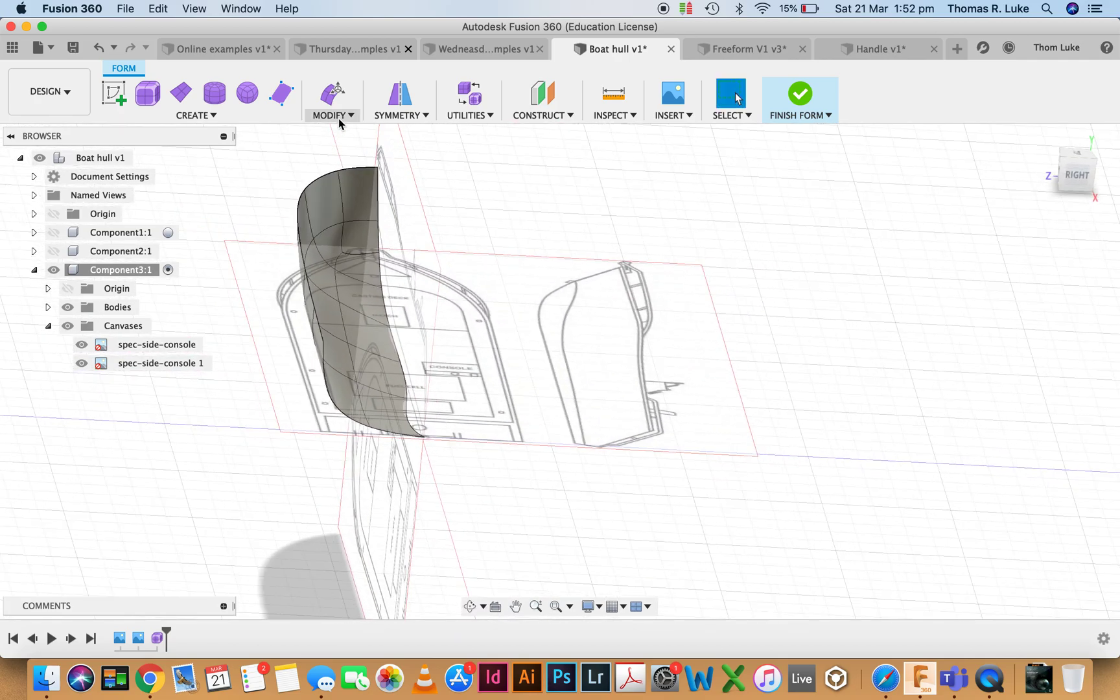
Mirror-duplicate the half hull across its centre plane, welded at 0.01 mm, then finish the form
{"action": "left_click", "coordinate": [397, 115]}
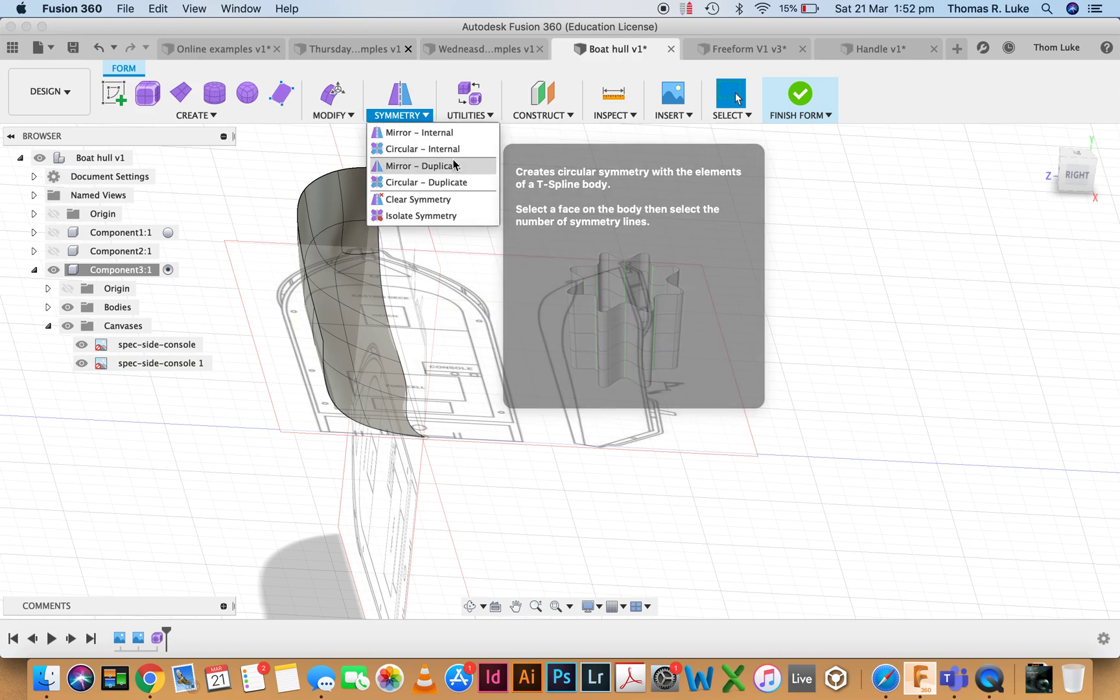
{"action": "left_click", "coordinate": [453, 165]}
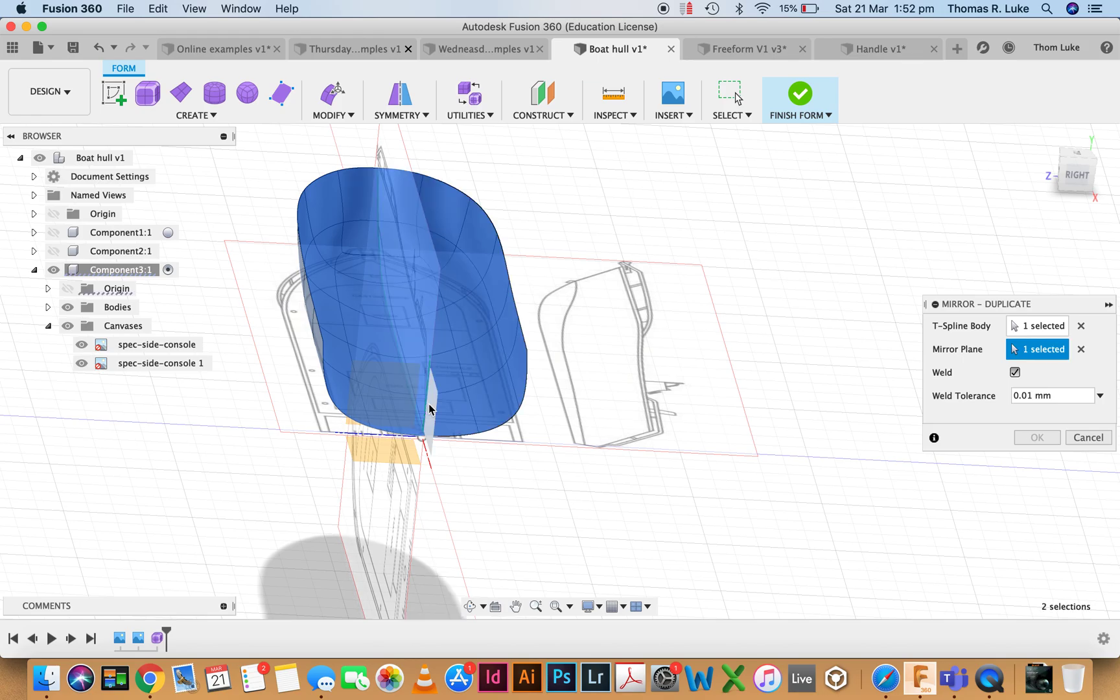
{"action": "left_click", "coordinate": [1024, 438]}
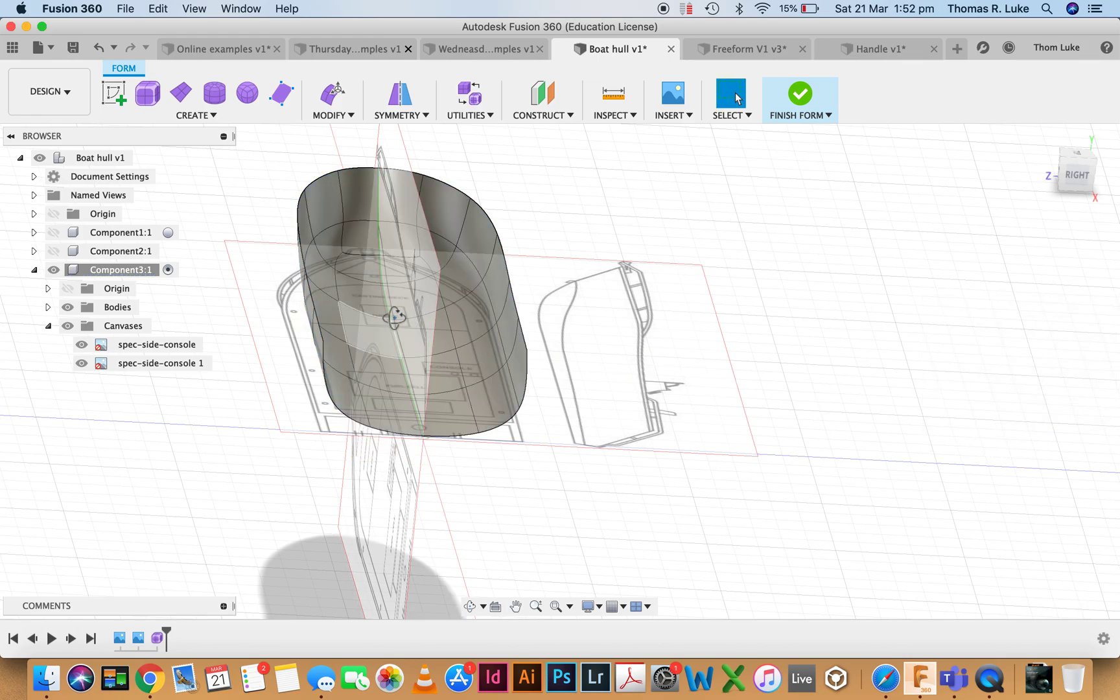
{"action": "middle_click_drag", "start_coordinate": [393, 318], "coordinate": [387, 400], "text": "shift"}
{"action": "scroll", "coordinate": [385, 445], "scroll_direction": "up", "scroll_amount": 10}
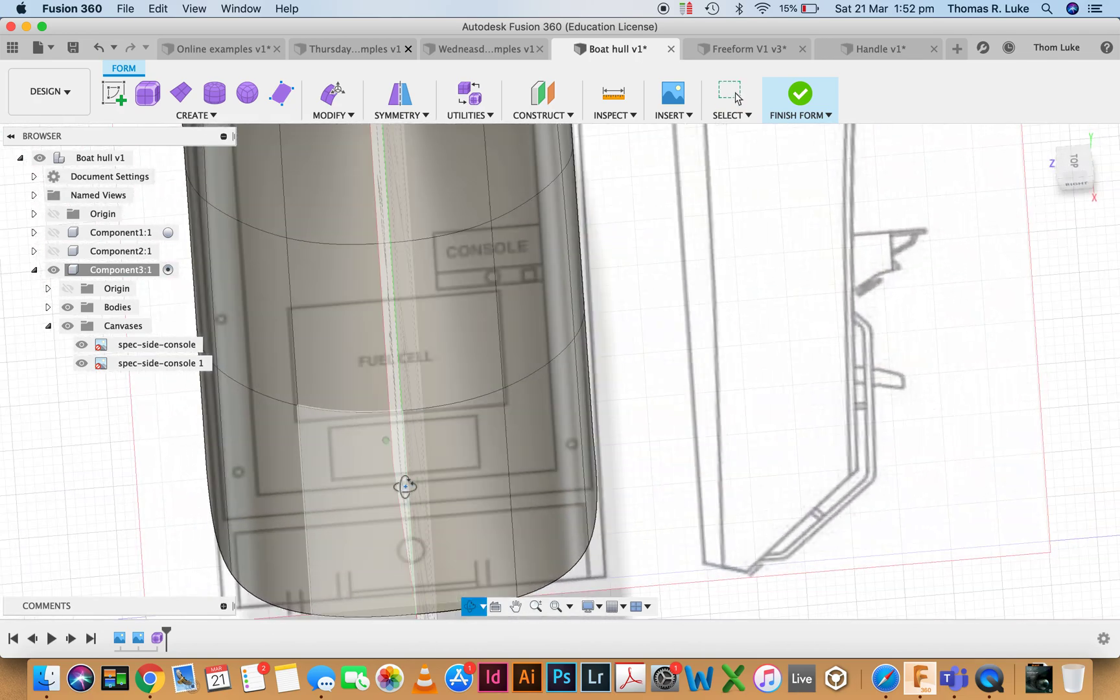
{"action": "middle_click_drag", "start_coordinate": [405, 486], "coordinate": [456, 420], "text": "shift"}
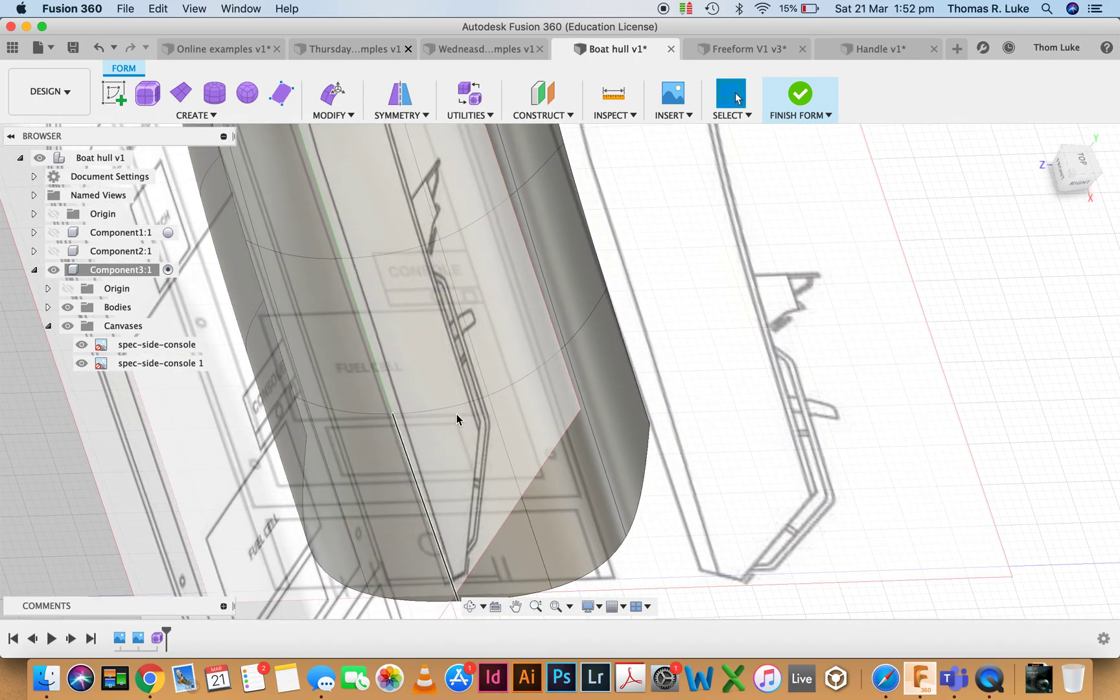
{"action": "left_click", "coordinate": [806, 105]}
Hide the spec-side-console and spec-side-console 1 canvases and view the solid hull from Home
{"action": "middle_click_drag", "start_coordinate": [580, 405], "coordinate": [83, 313], "text": "shift"}
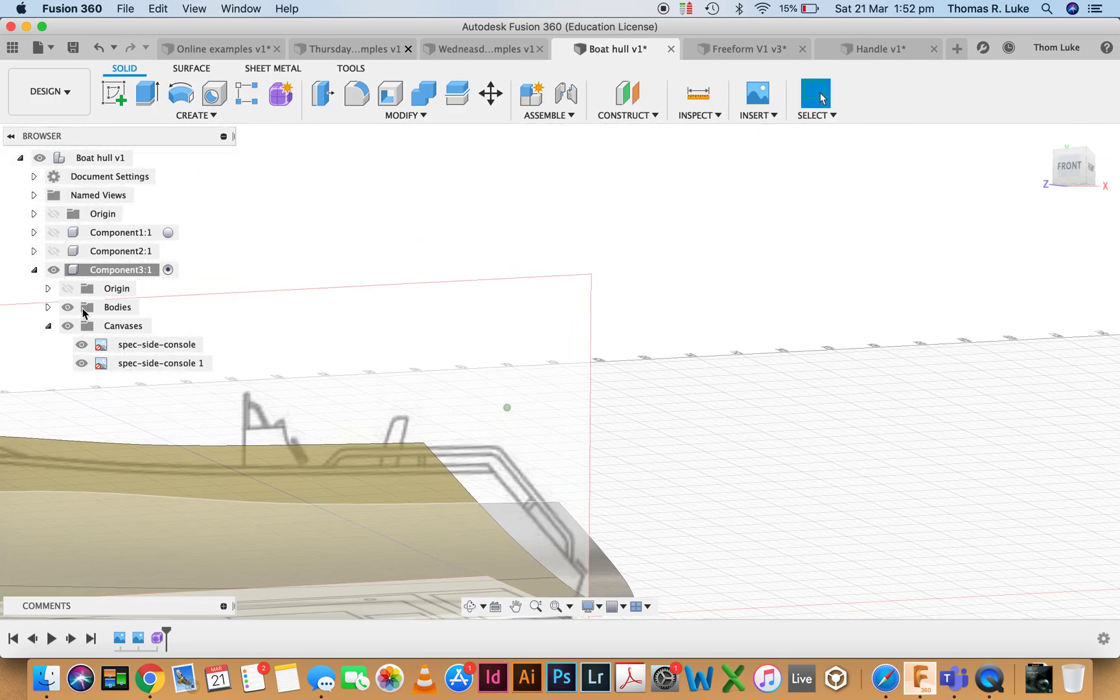
{"action": "left_click", "coordinate": [81, 344]}
{"action": "left_click", "coordinate": [82, 364]}
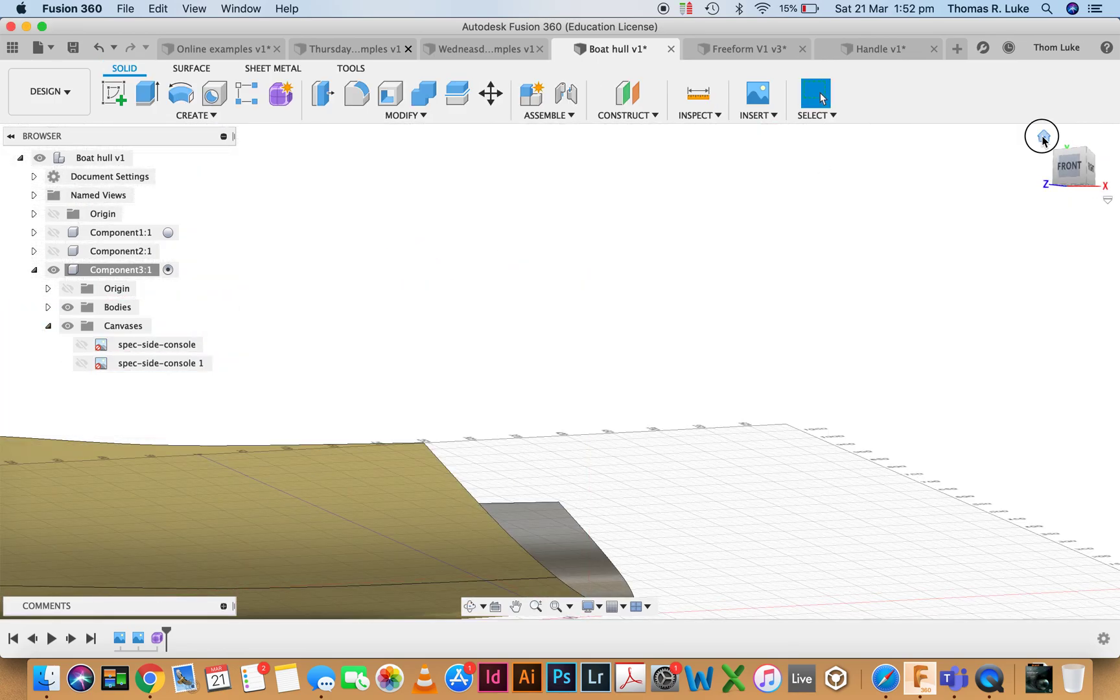
{"action": "left_click", "coordinate": [1043, 137]}
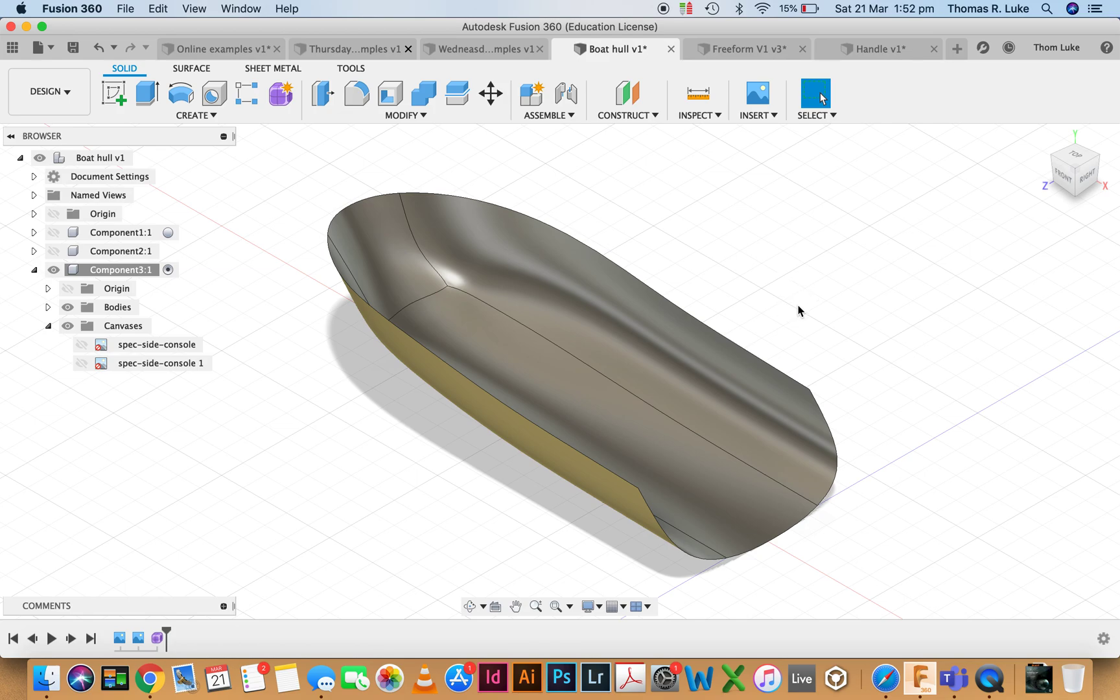
{"action": "mouse_move", "coordinate": [690, 303]}
{"action": "middle_mouse_down", "text": "shift"}
{"action": "mouse_move", "coordinate": [604, 302]}
{"action": "mouse_move", "coordinate": [714, 272]}
{"action": "mouse_move", "coordinate": [705, 292]}
{"action": "middle_mouse_up", "text": "shift"}
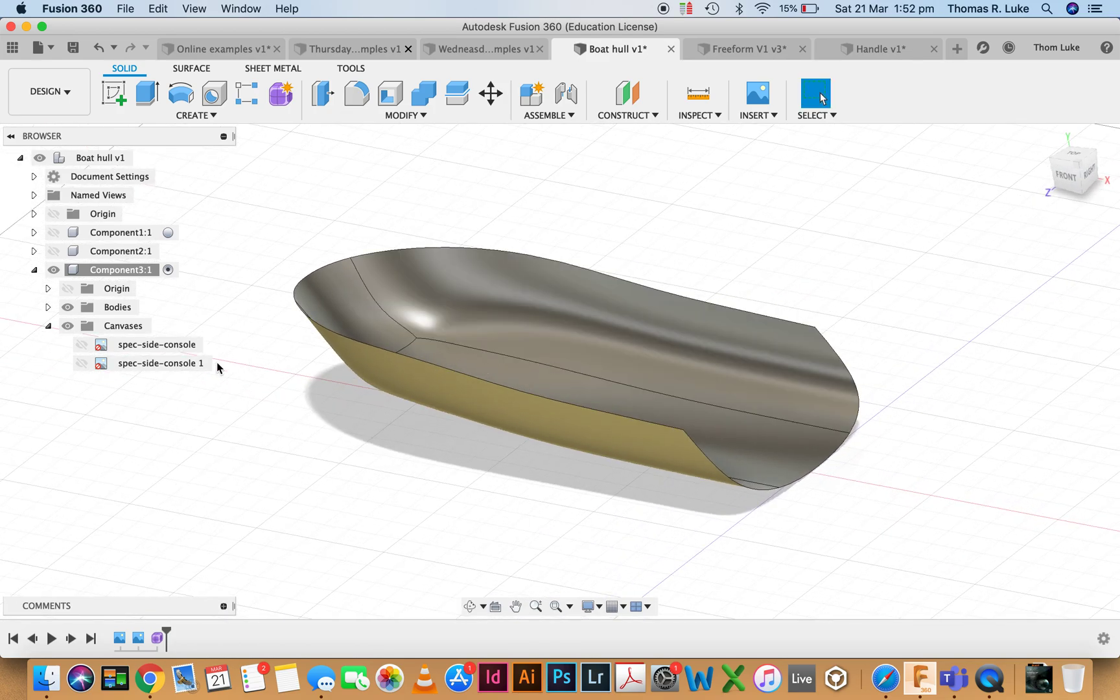
Show the spec-side-console canvas again and orbit around the hull to compare it
{"action": "left_click", "coordinate": [82, 345]}
{"action": "left_click", "coordinate": [82, 345]}
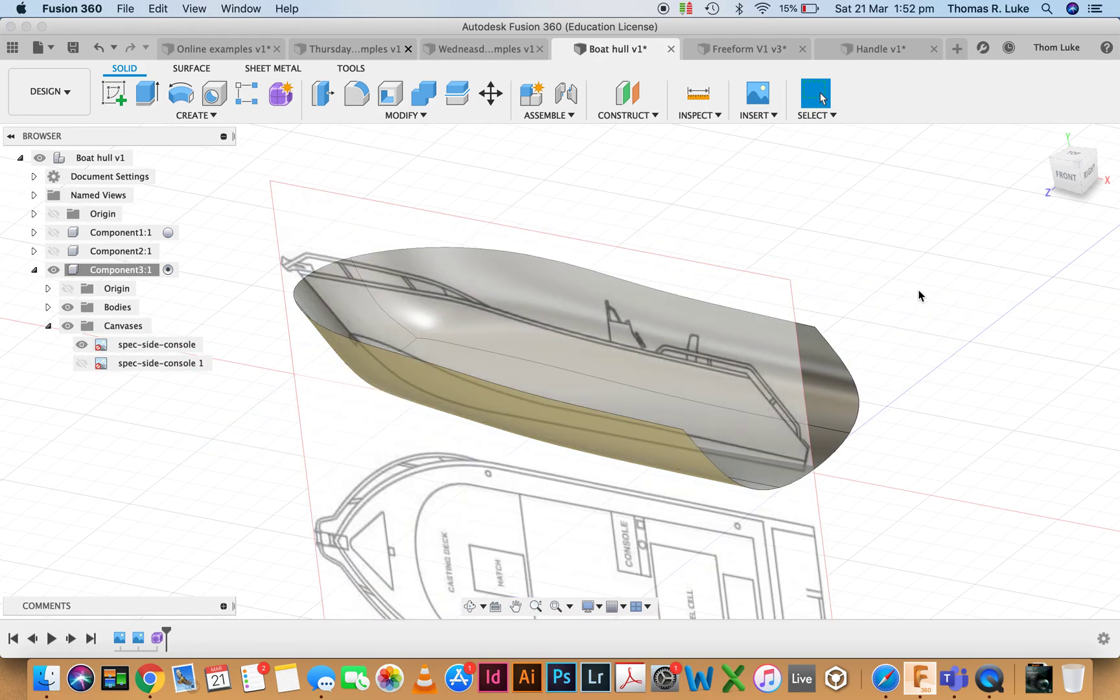
{"action": "middle_click_drag", "start_coordinate": [917, 295], "coordinate": [682, 366], "text": "shift"}
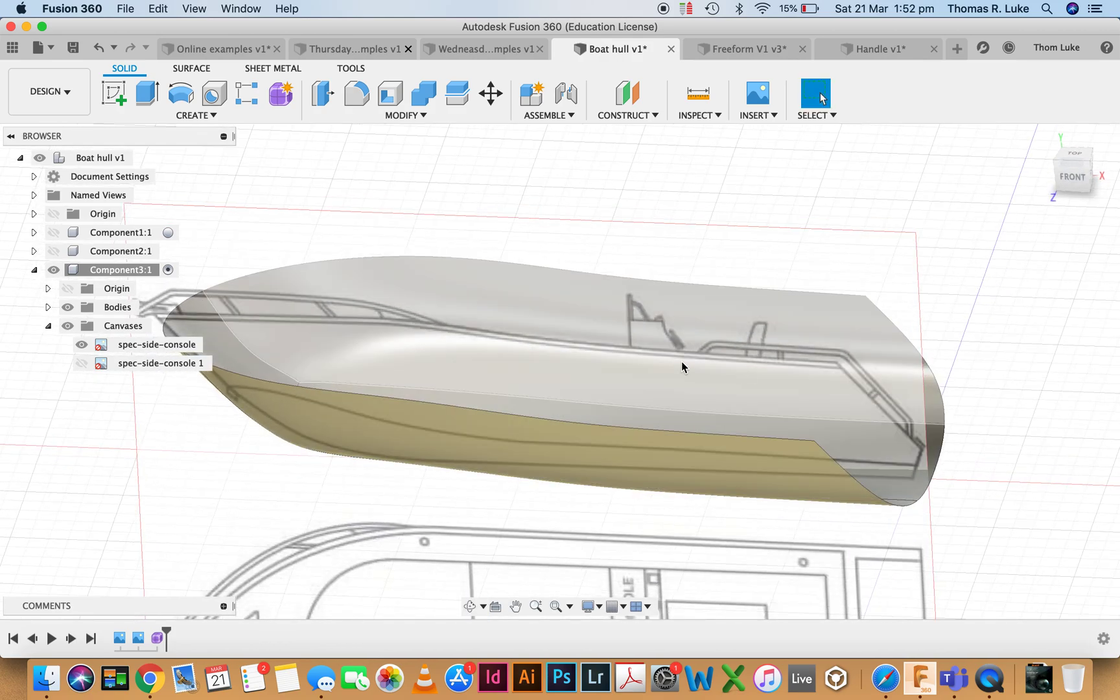
{"action": "scroll", "coordinate": [693, 357], "scroll_direction": "down", "scroll_amount": 5}
{"action": "scroll", "coordinate": [625, 402], "scroll_direction": "up", "scroll_amount": 5}
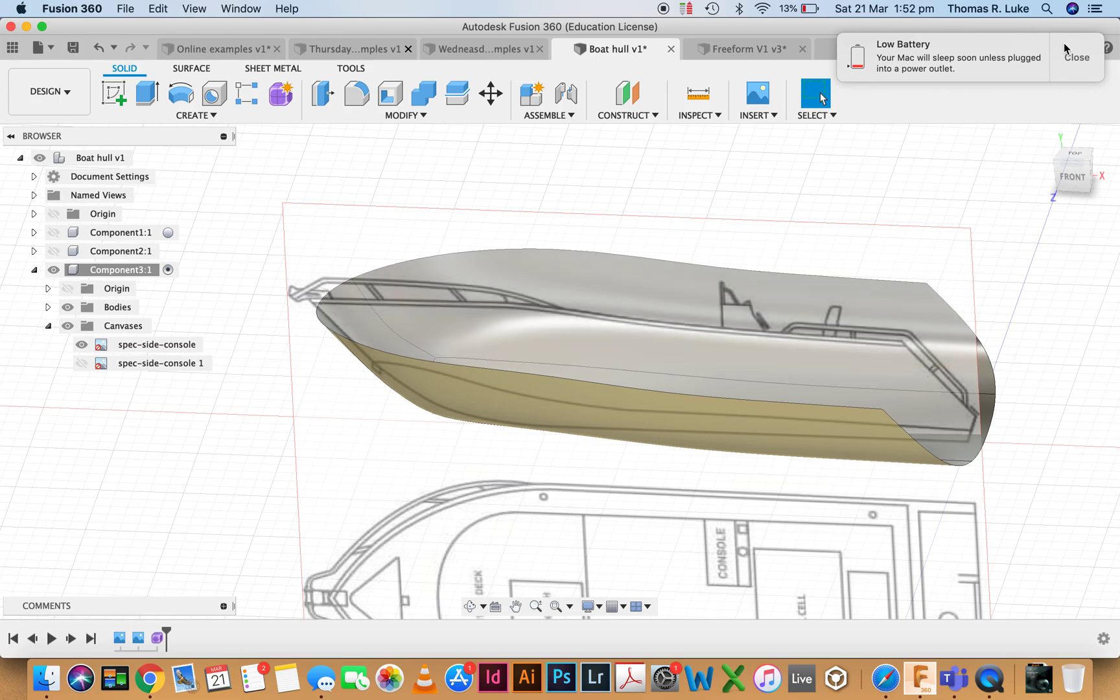
{"action": "middle_click_drag", "start_coordinate": [715, 168], "coordinate": [574, 344], "text": "shift"}
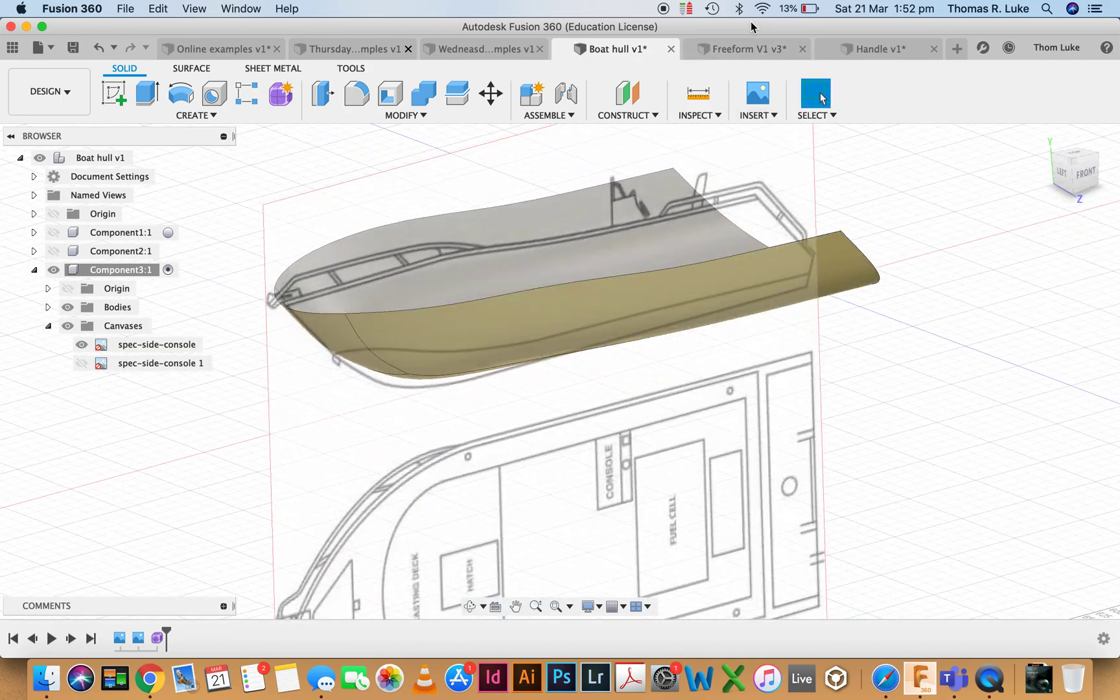